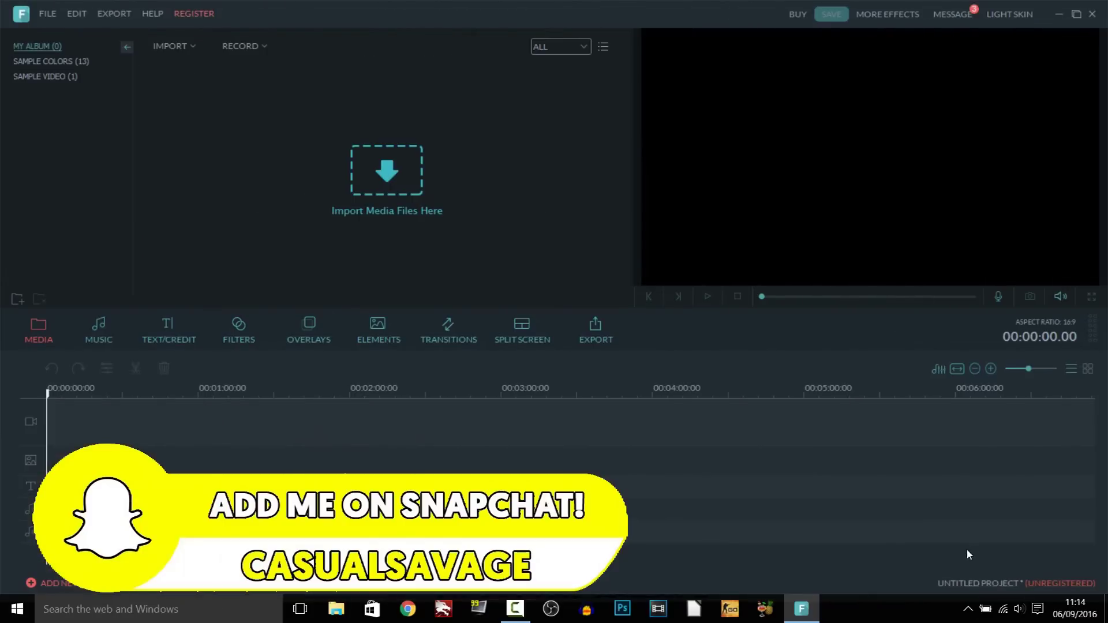
Step: Dismiss the trial registration notice and toggle the light theme, ending on the dark theme
click(1044, 583)
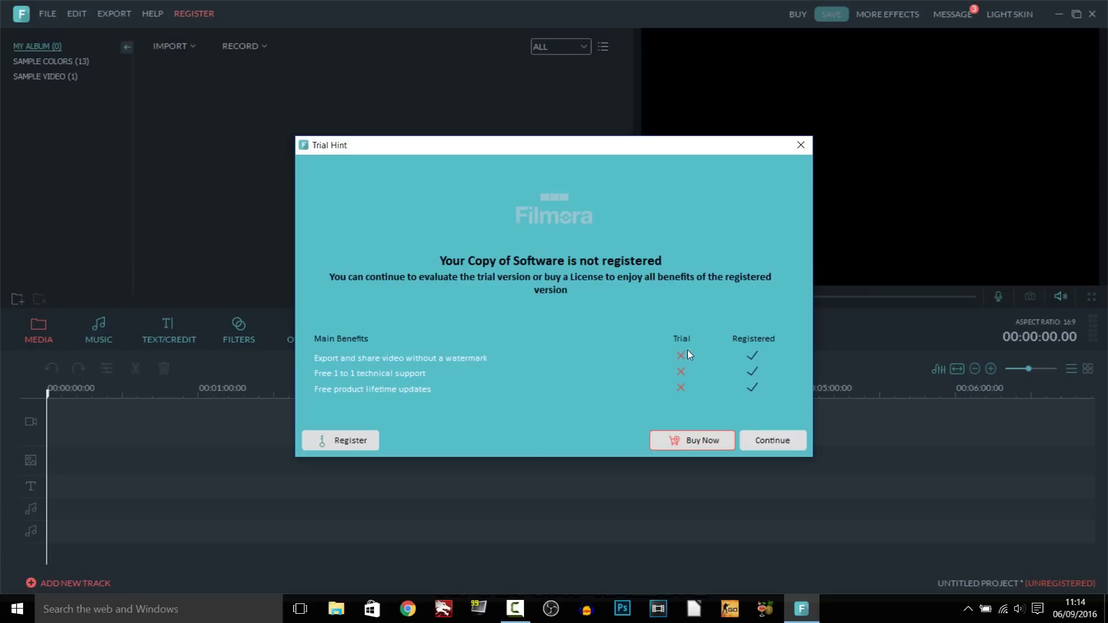
key(Escape)
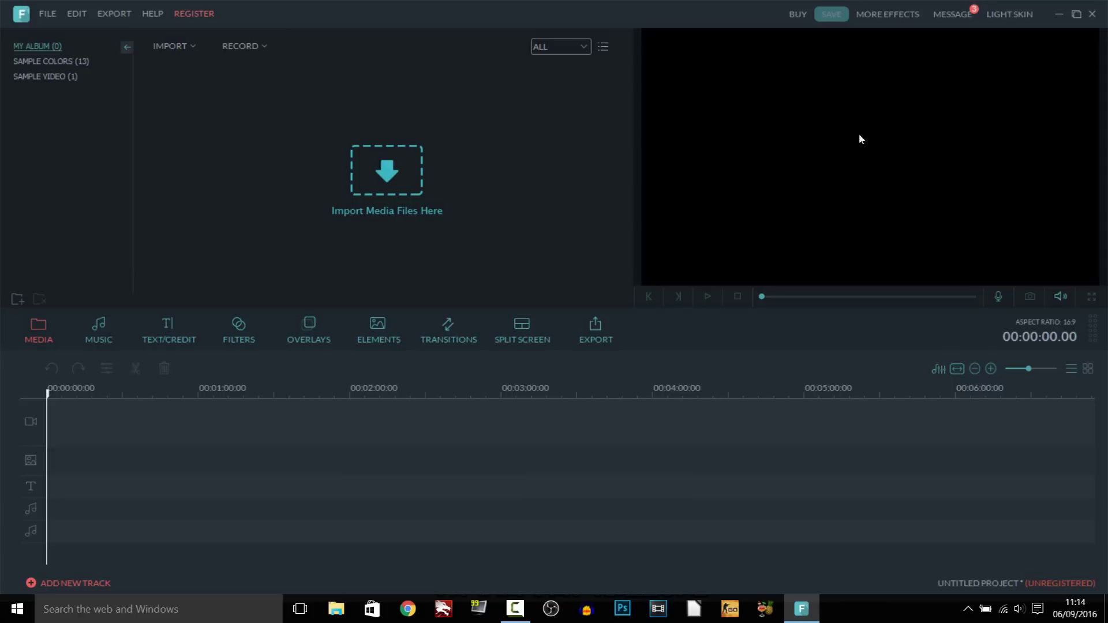
click(1009, 16)
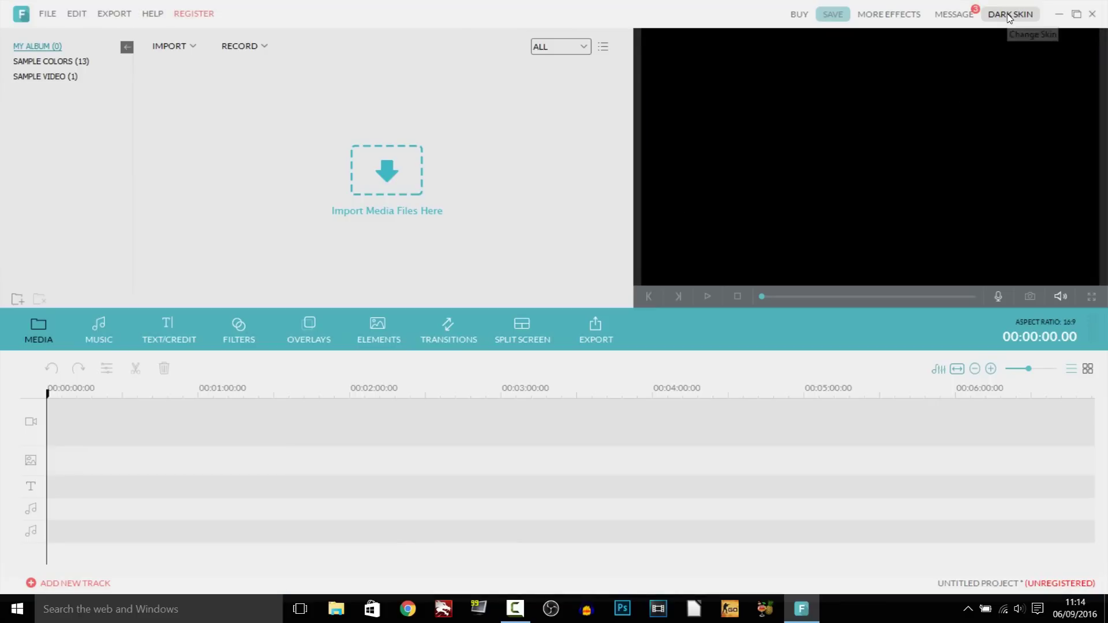
click(1009, 17)
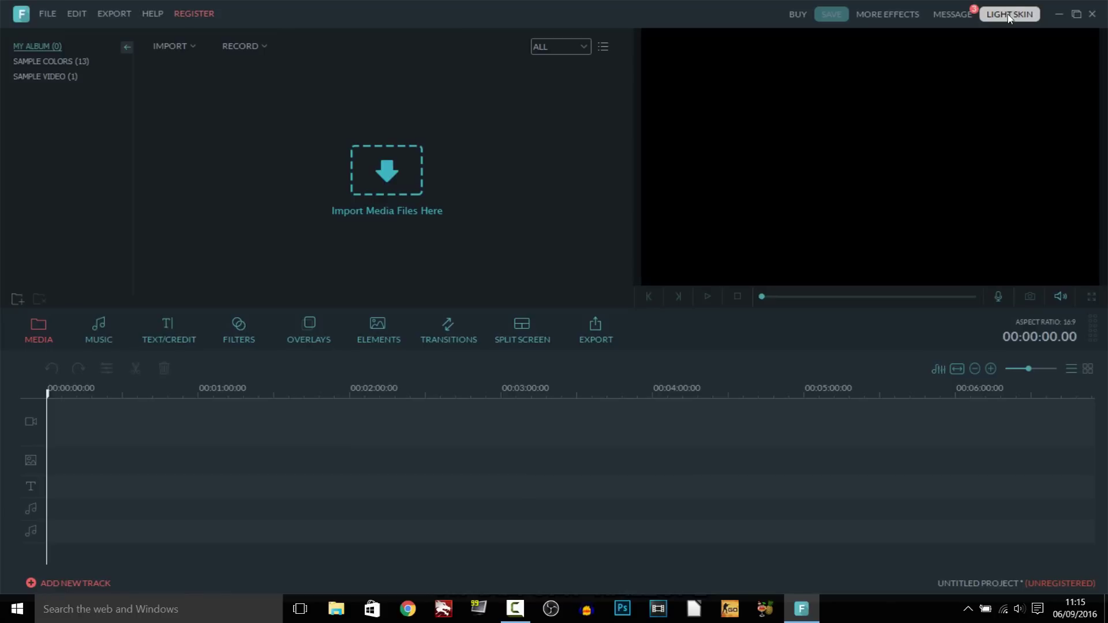
click(1010, 16)
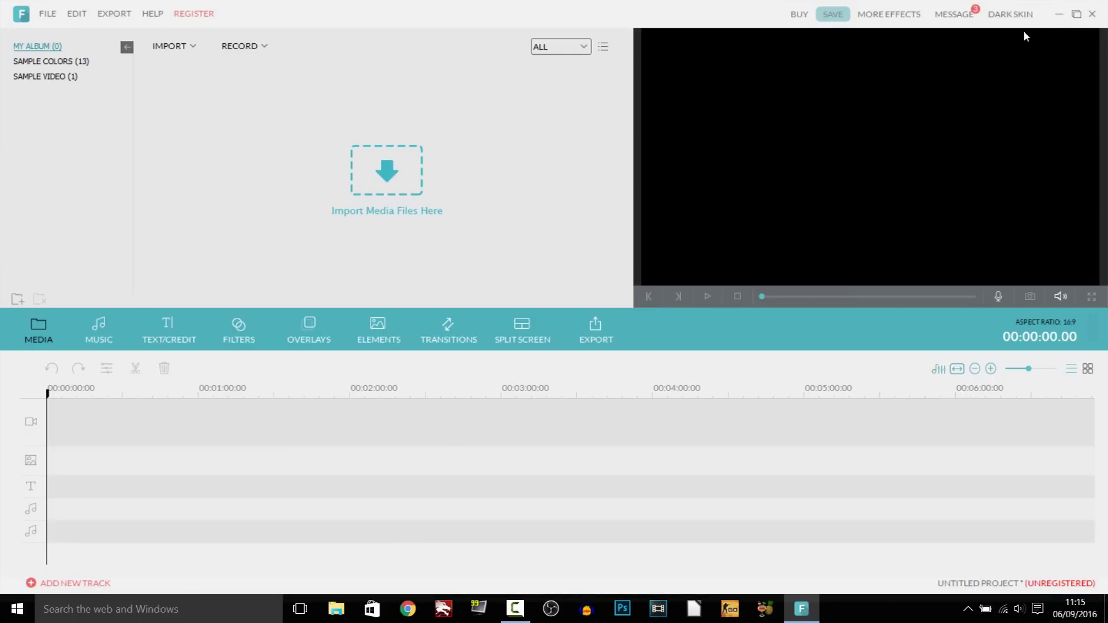
click(1010, 15)
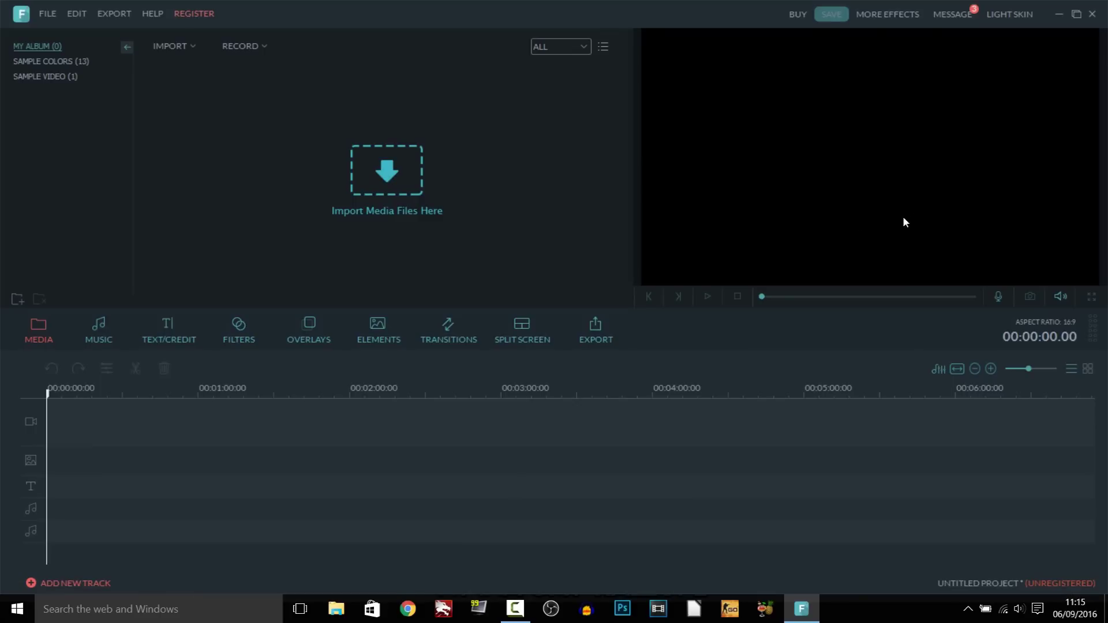
Step: Look through the program's main menus, then close them
click(48, 14)
mouse_move(68, 19)
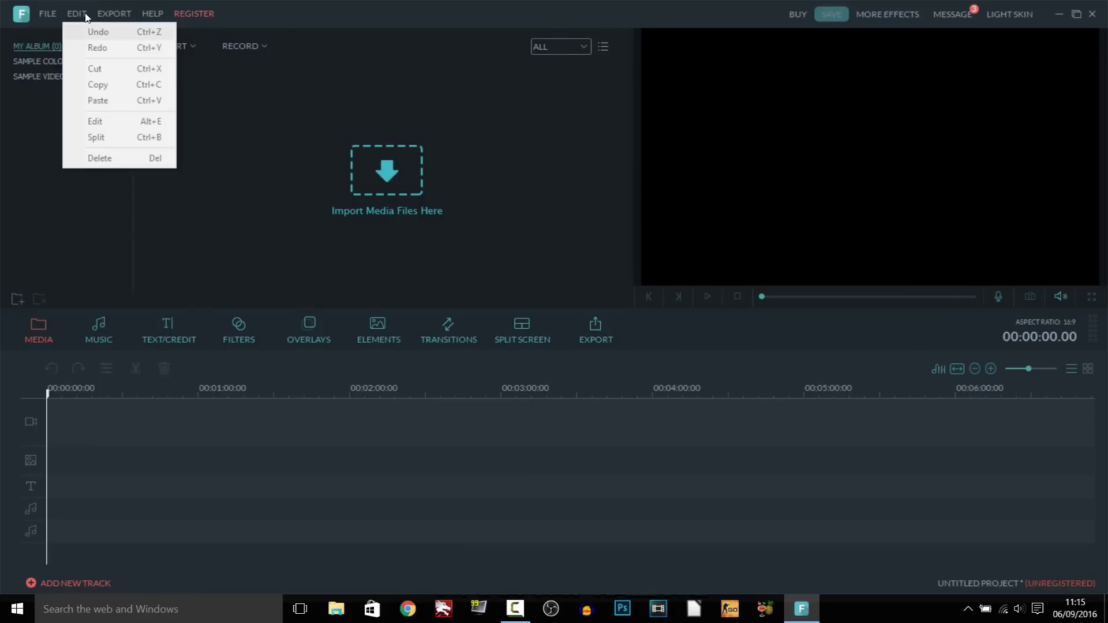
mouse_move(146, 20)
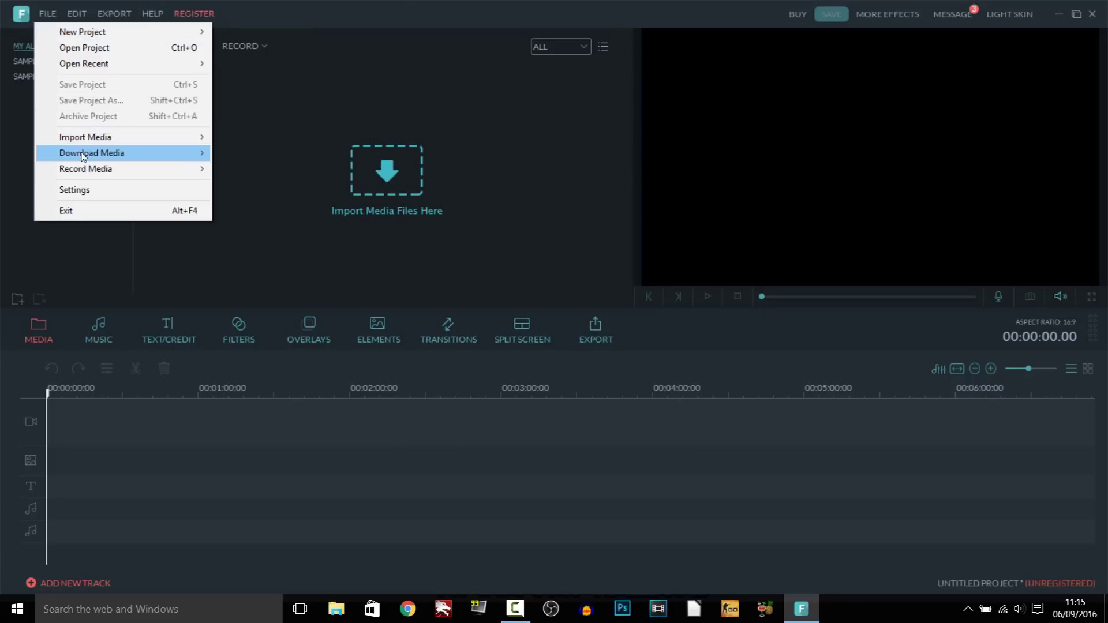
mouse_move(144, 153)
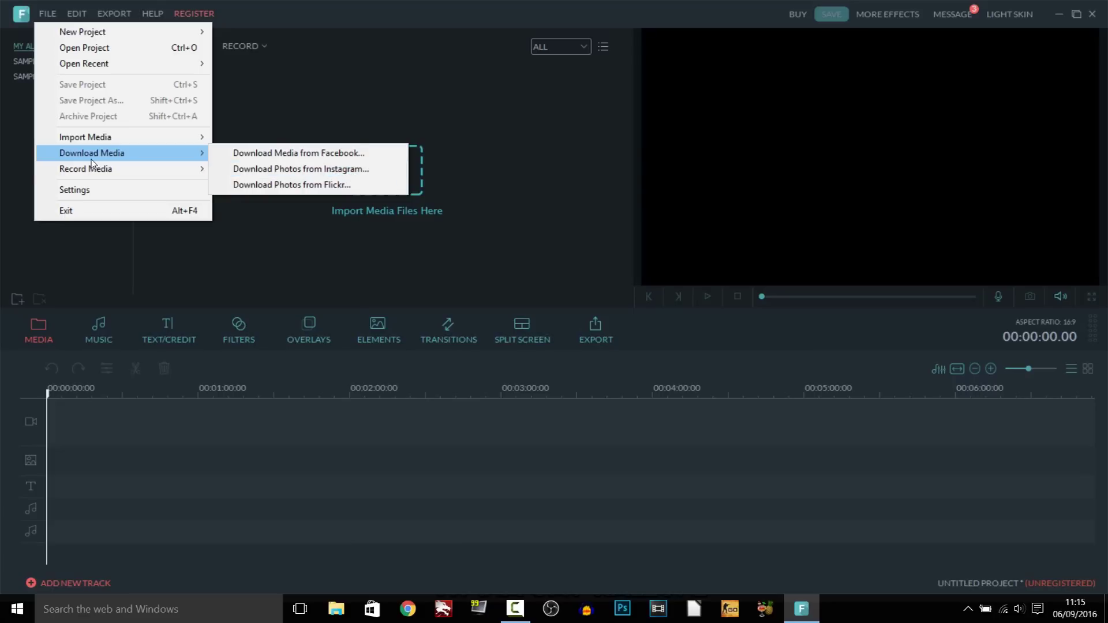
mouse_move(176, 169)
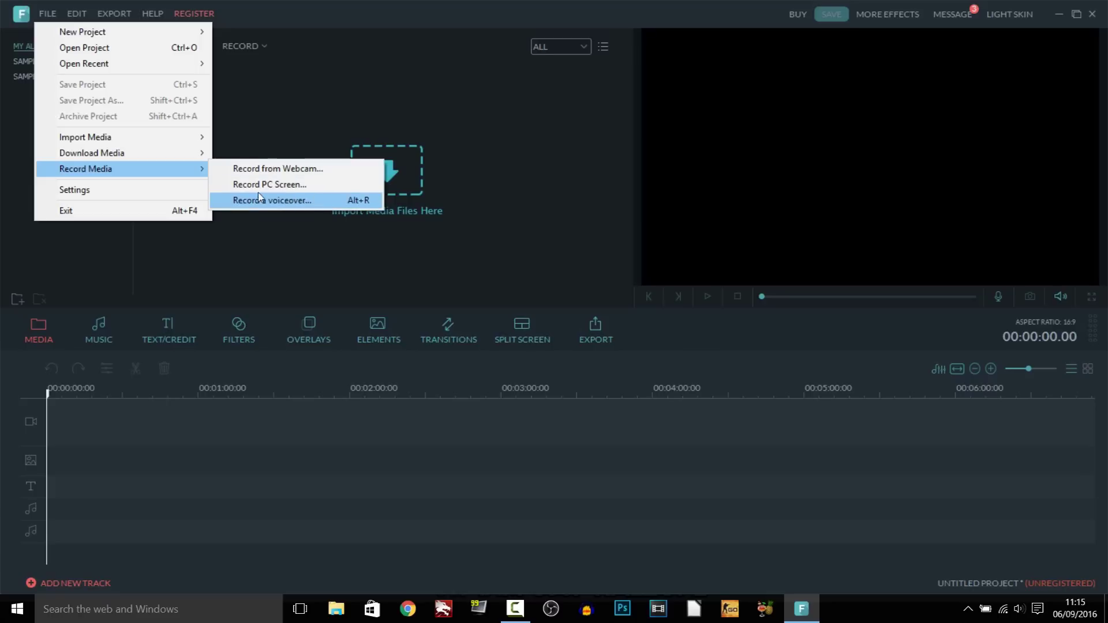
click(49, 327)
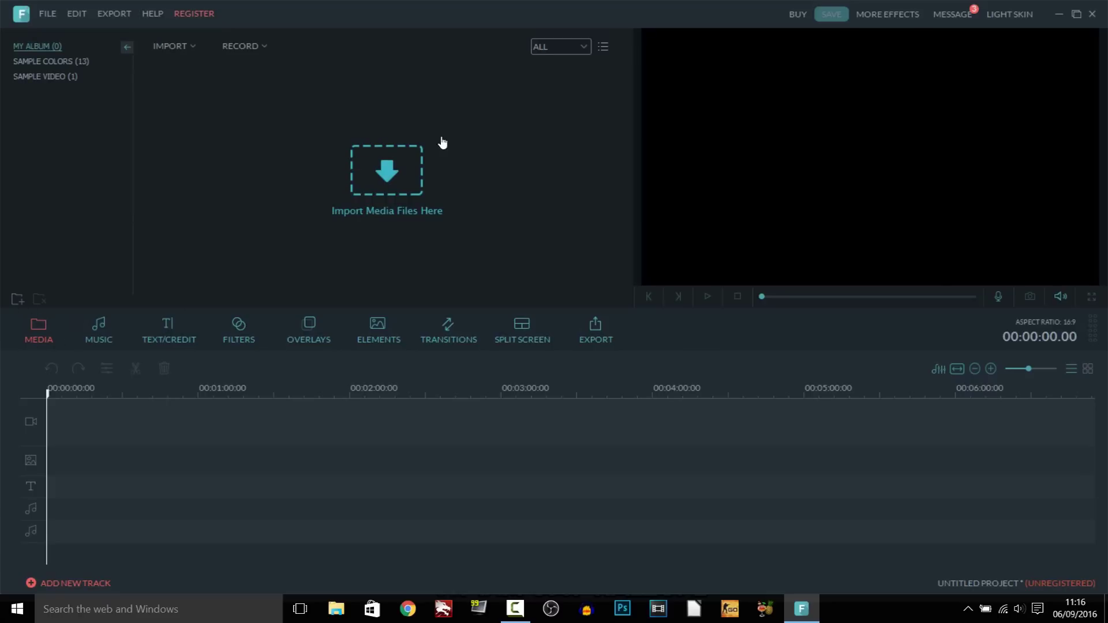
click(398, 186)
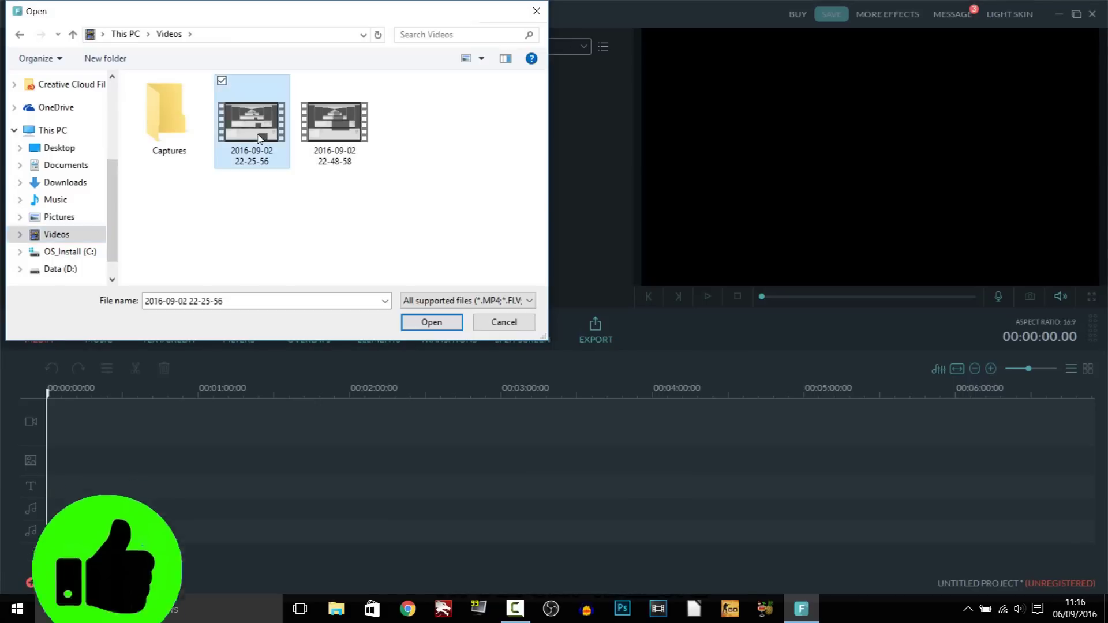
double_click(252, 119)
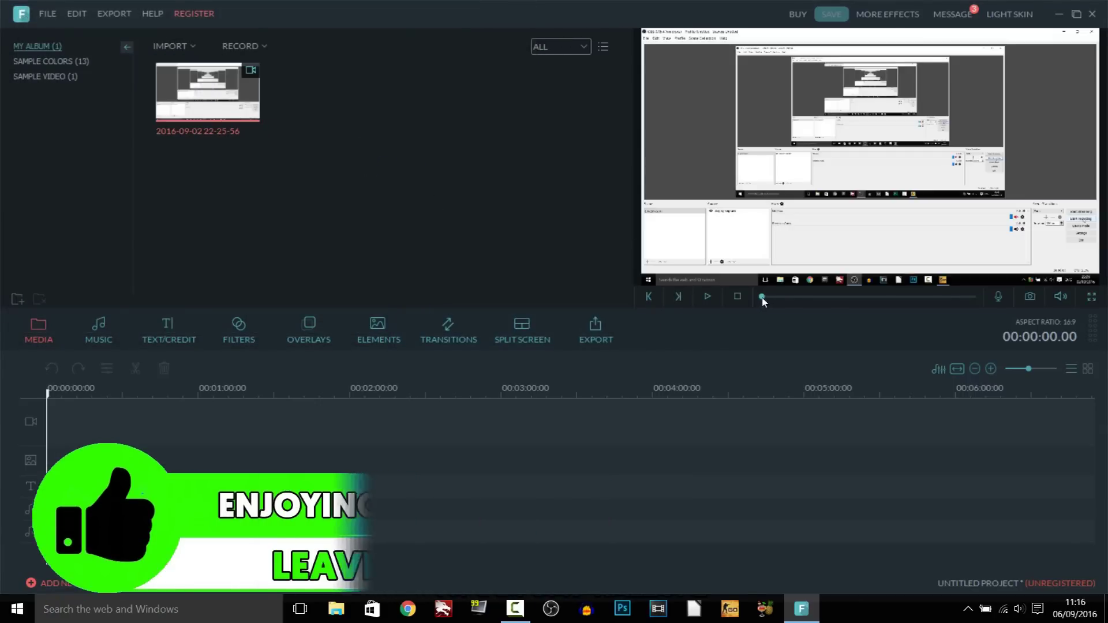
mouse_move(762, 297)
mouse_down()
mouse_move(793, 298)
mouse_move(744, 301)
mouse_up()
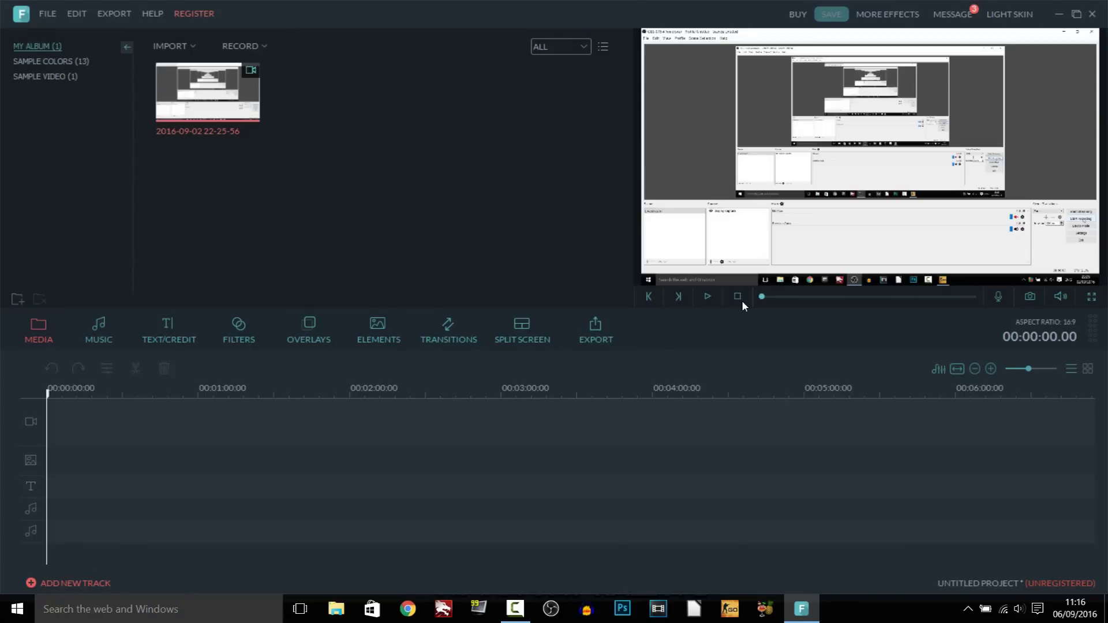
drag(761, 298, 714, 301)
click(708, 297)
drag(762, 297, 792, 298)
click(810, 299)
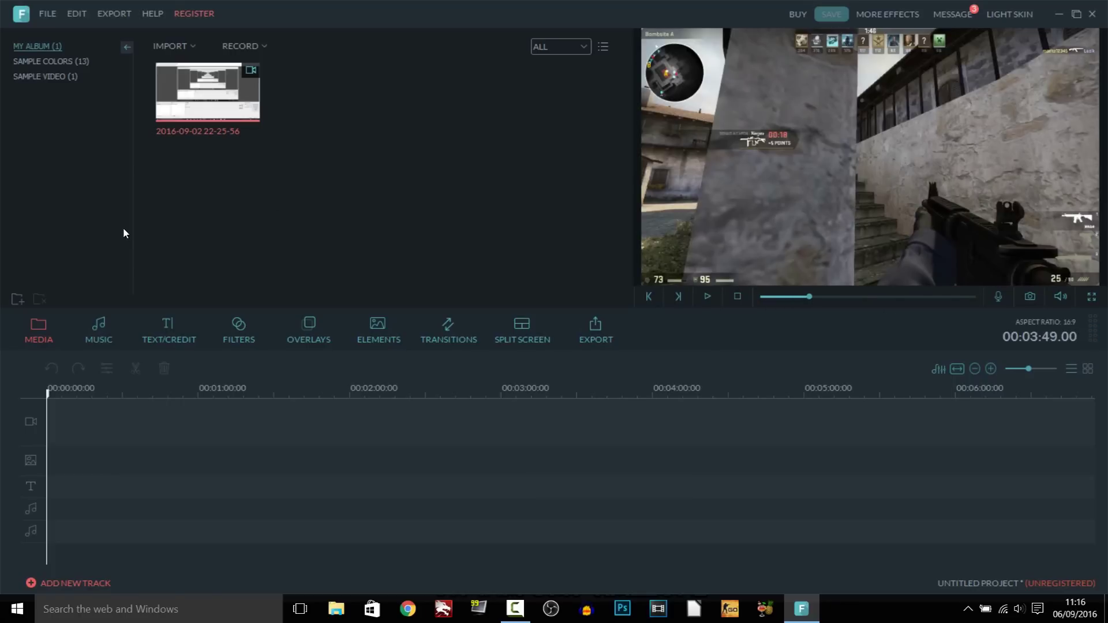
Step: Browse the Young & Bright, Rock, Hipster Folk and Electronic Rock tracks, then scroll the Sound Effect clips
click(99, 335)
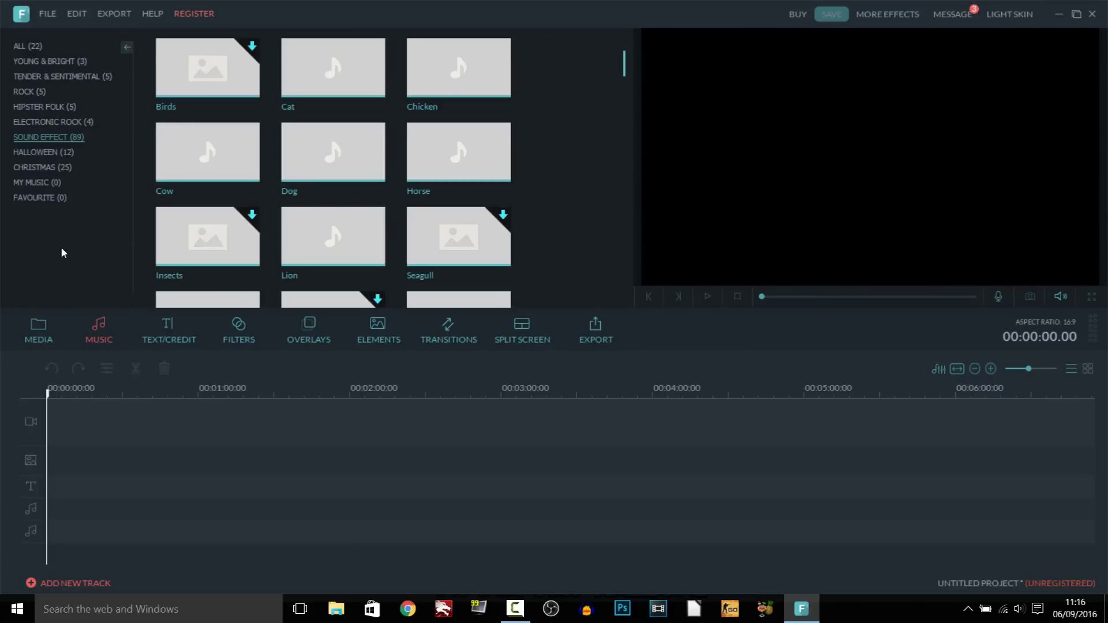
click(60, 61)
click(29, 92)
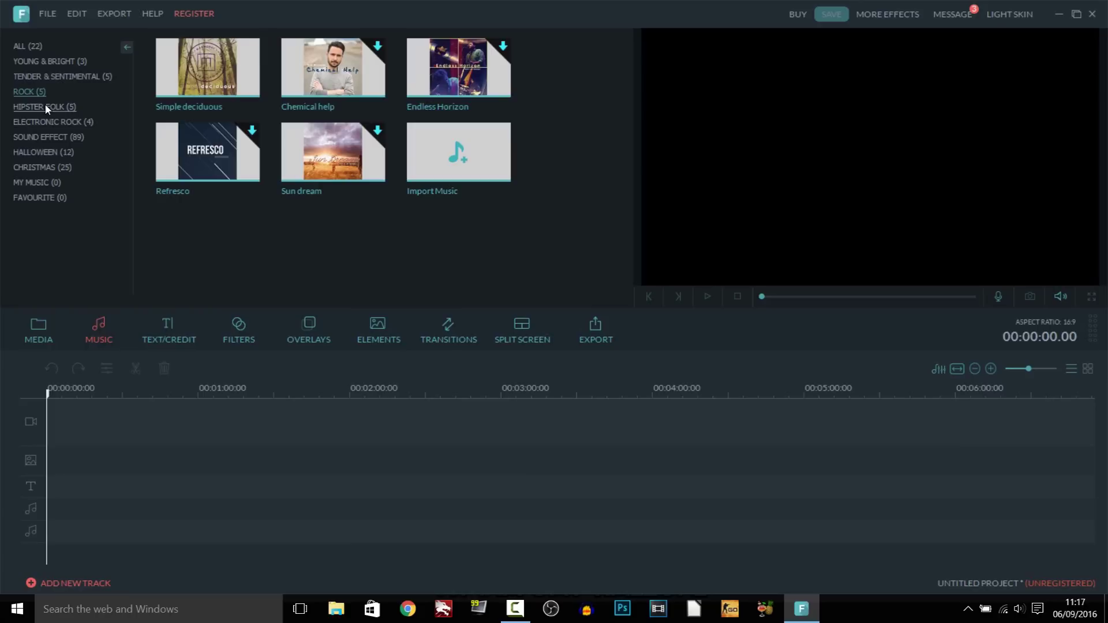
click(46, 107)
click(48, 119)
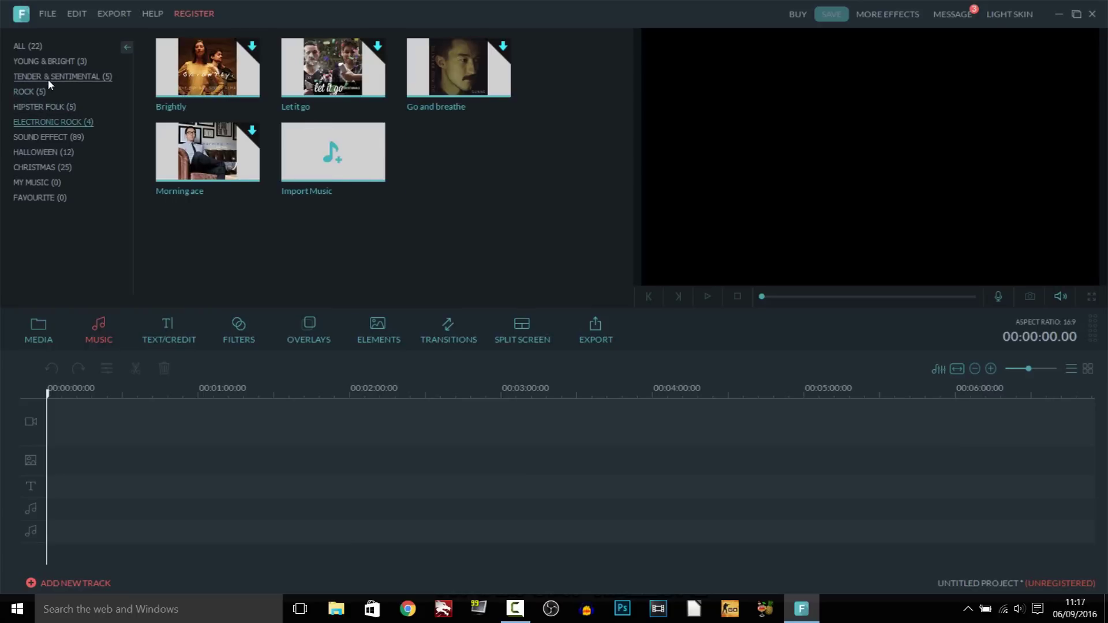
click(47, 140)
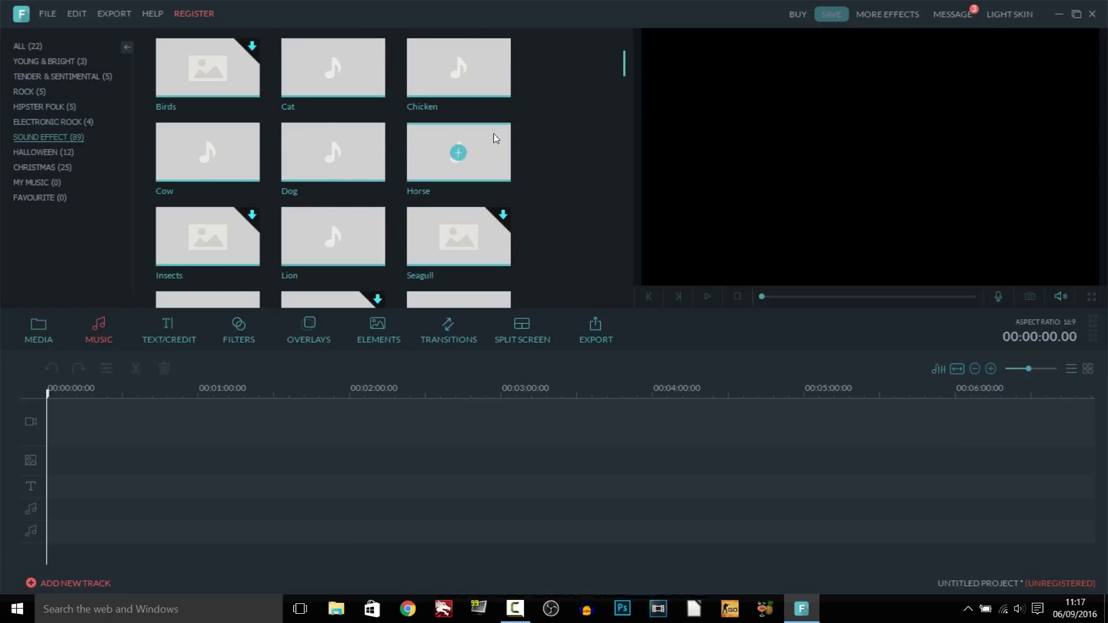
drag(624, 64, 598, 299)
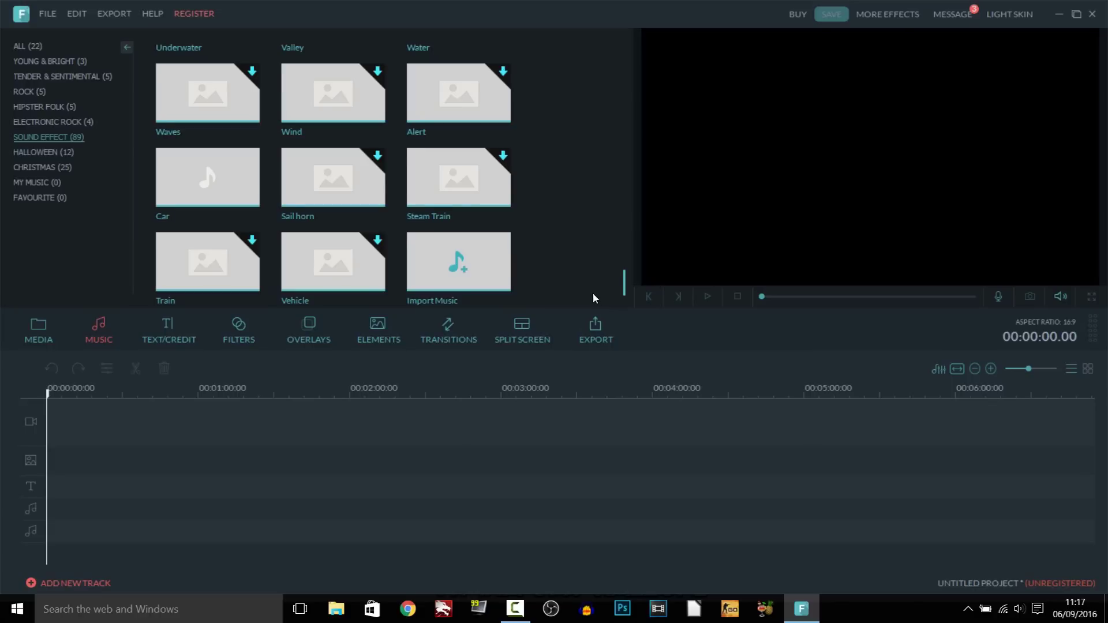
drag(594, 298, 590, 61)
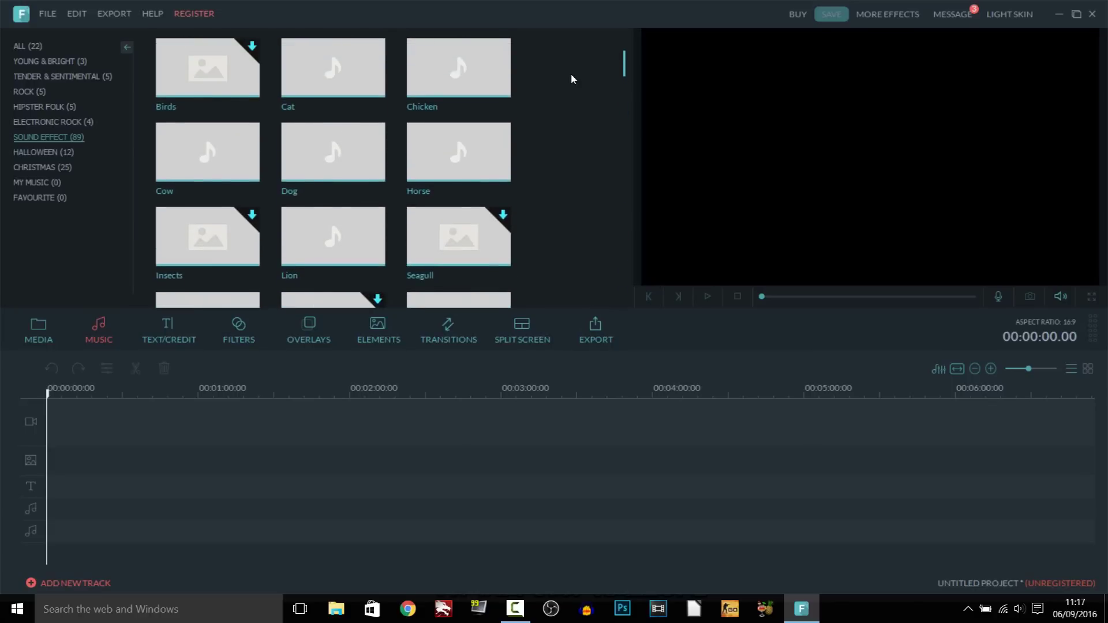
Step: Find the Hipster Badge Title among the Text/Credit templates and add it to the timeline
click(171, 337)
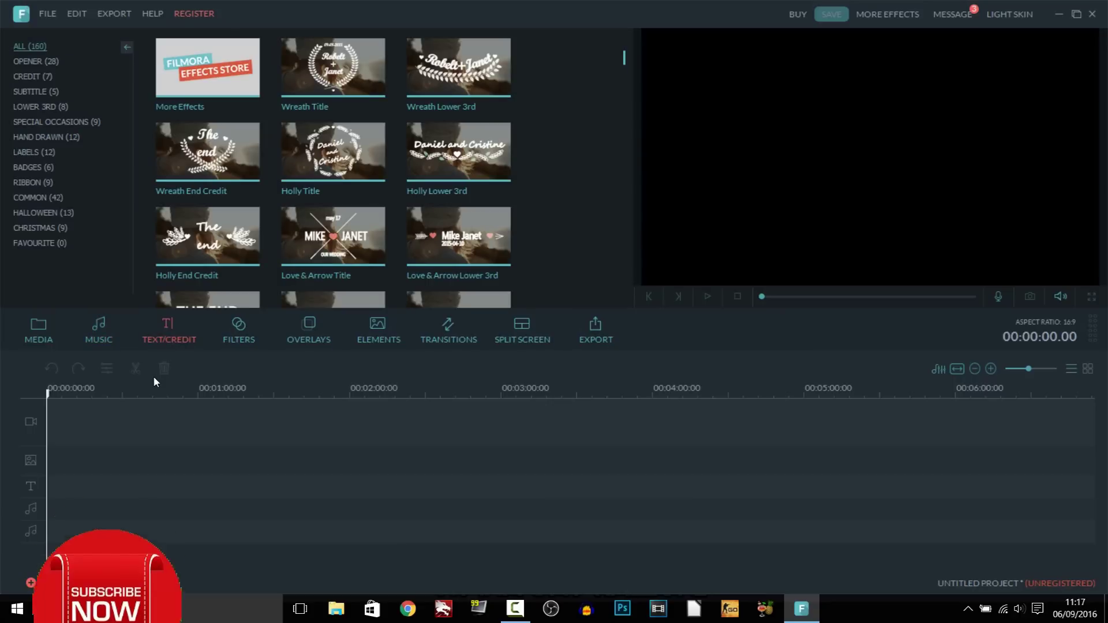
mouse_move(344, 164)
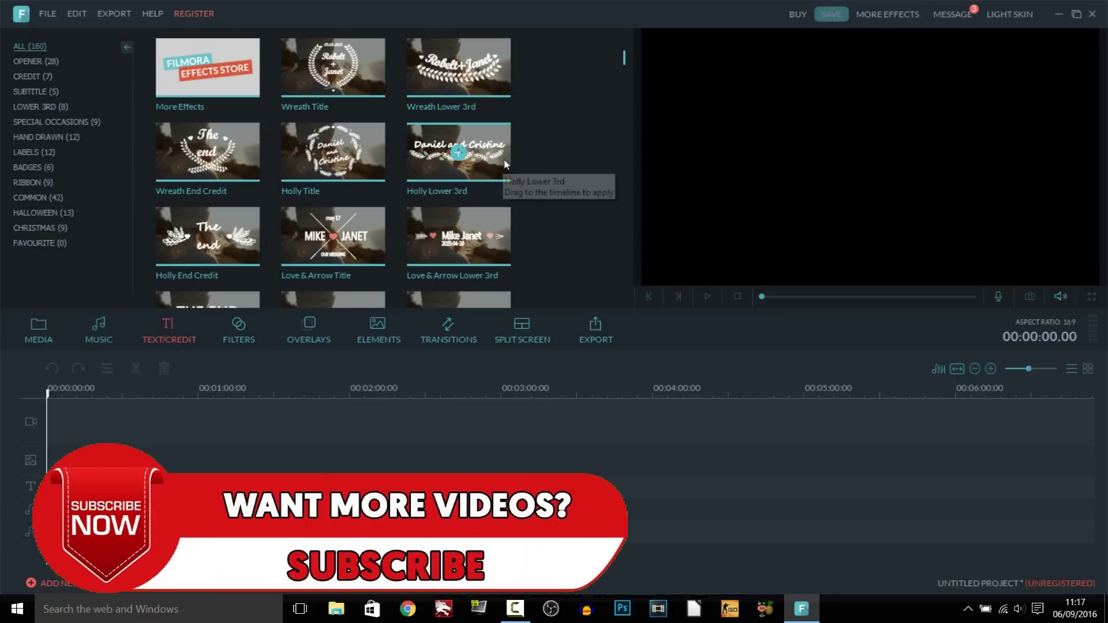
scroll(503, 167, down, 3)
scroll(359, 226, down, 6)
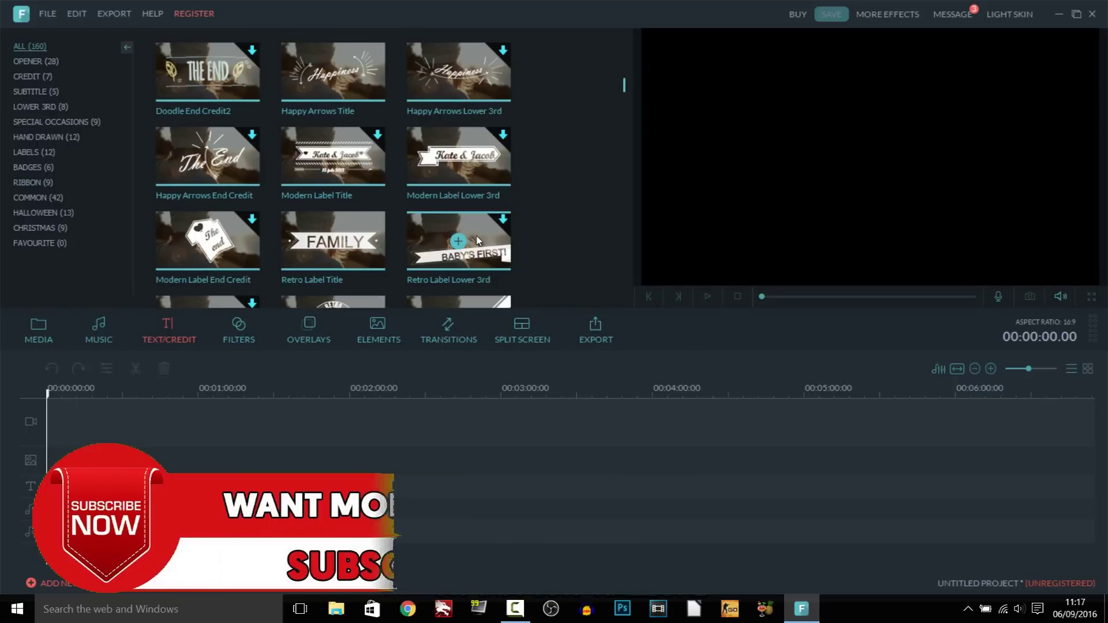
scroll(362, 237, down, 3)
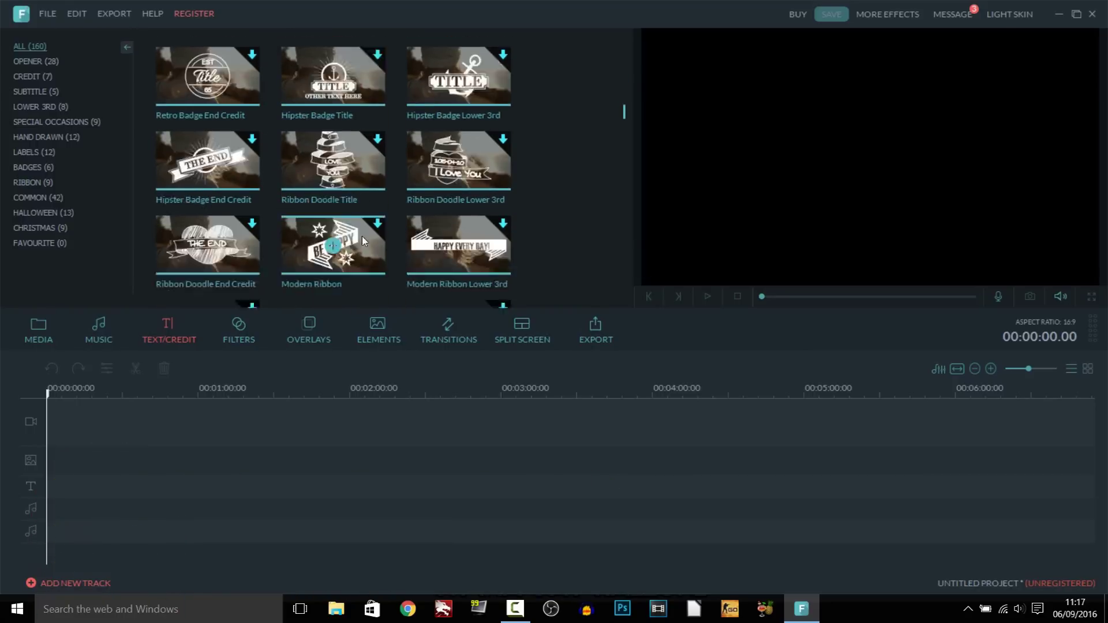
scroll(550, 243, up, 3)
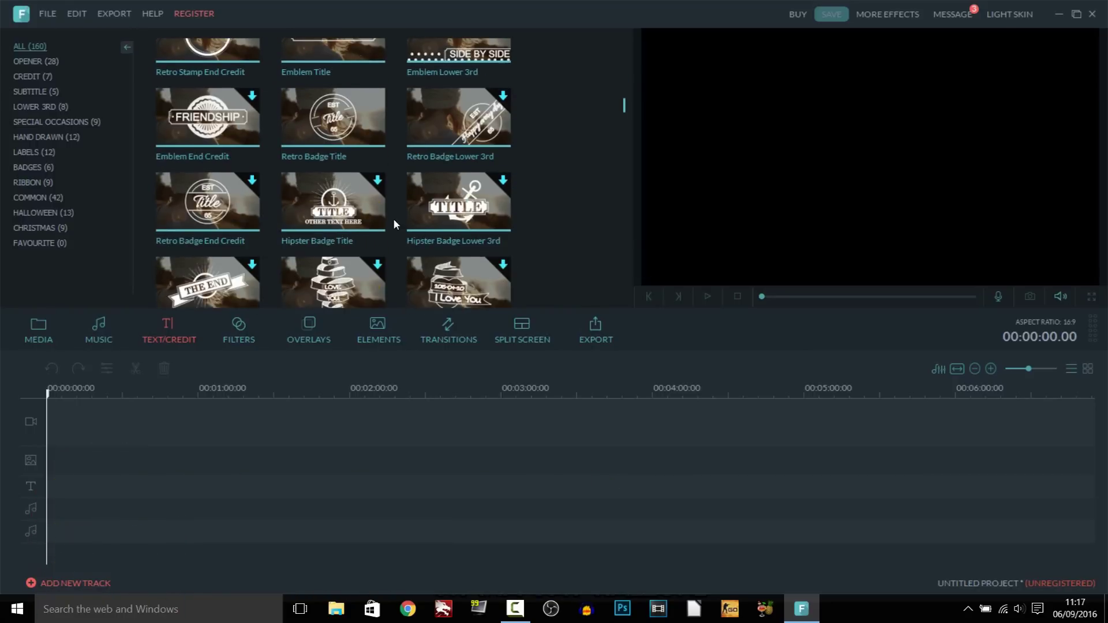
click(334, 202)
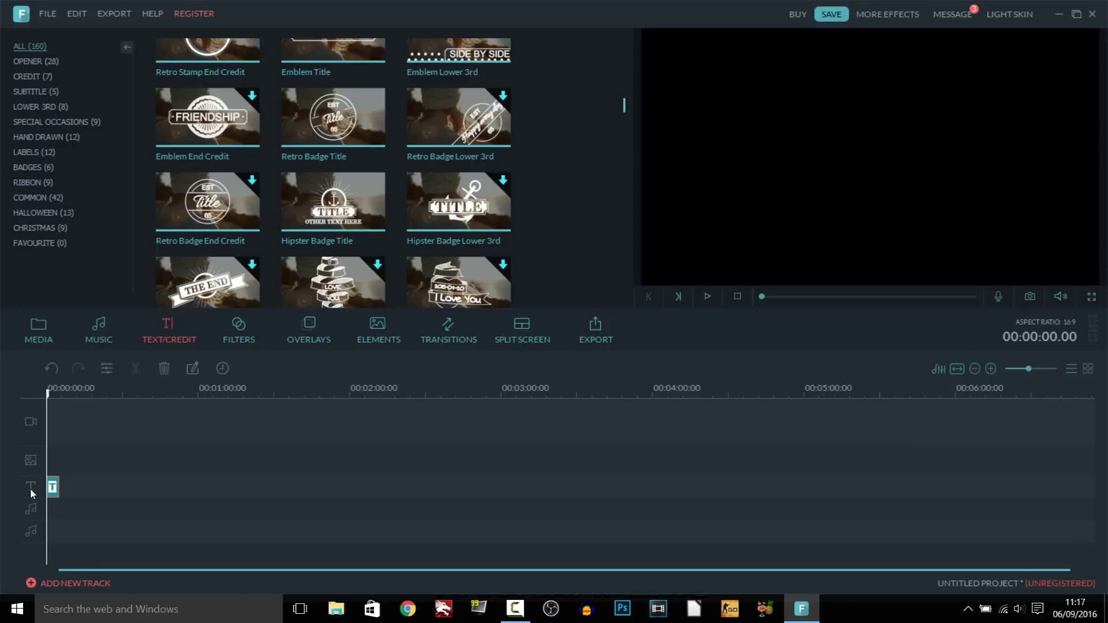
Step: Replace the OTHER TEXT HERE line with 'Subscribe, like and share'
double_click(52, 489)
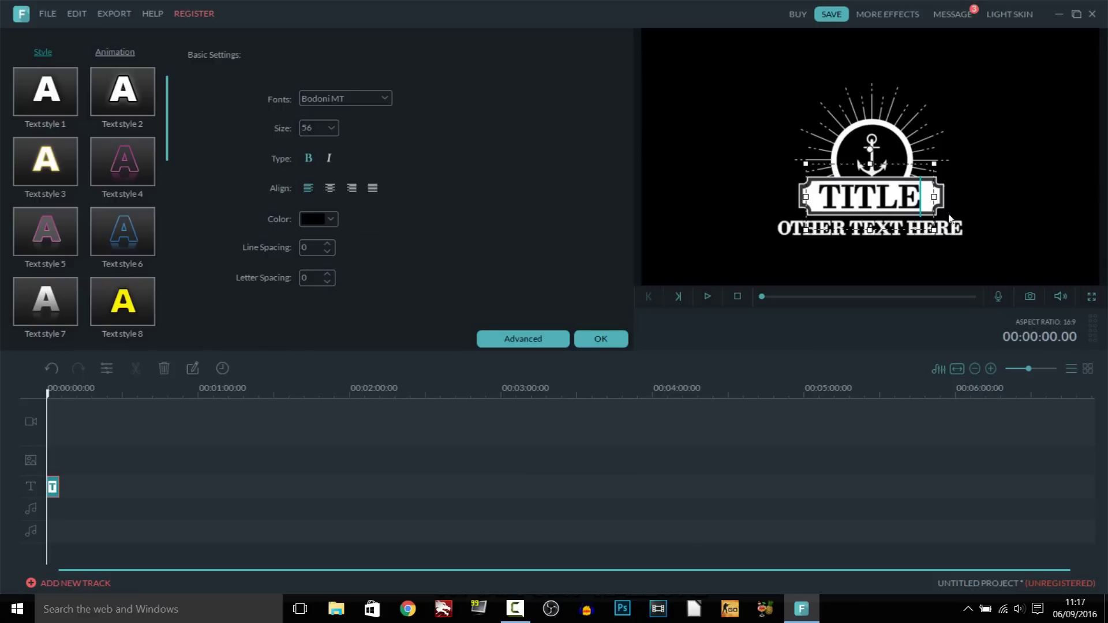
click(870, 213)
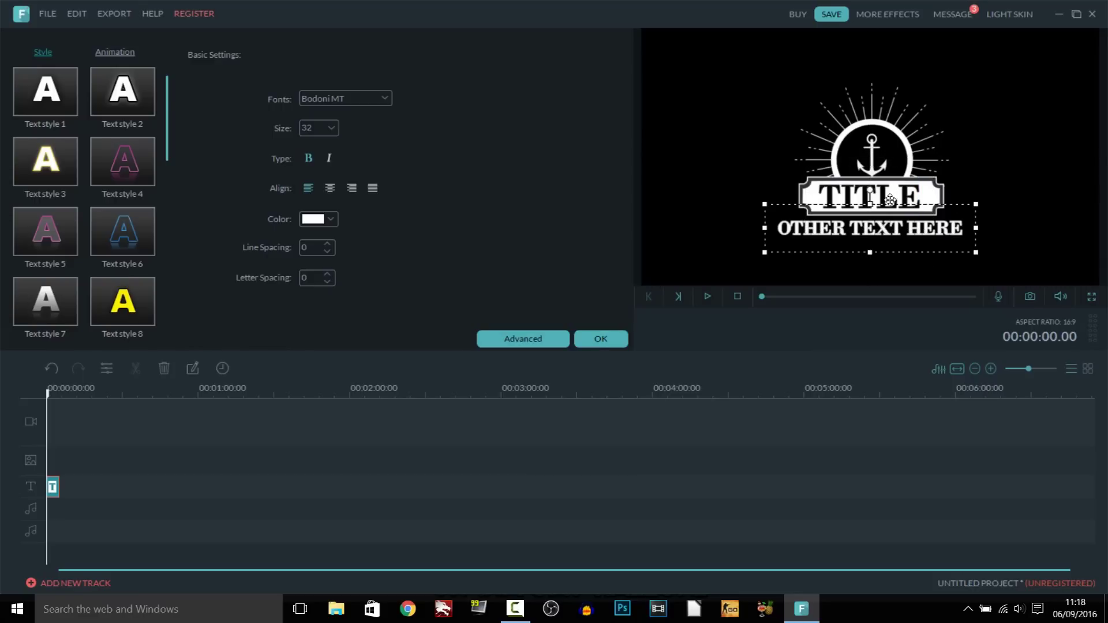
double_click(875, 229)
key(BackSpace)
key(BackSpace)
key(BackSpace)
key(BackSpace)
key(BackSpace)
key(BackSpace)
key(BackSpace)
key(BackSpace)
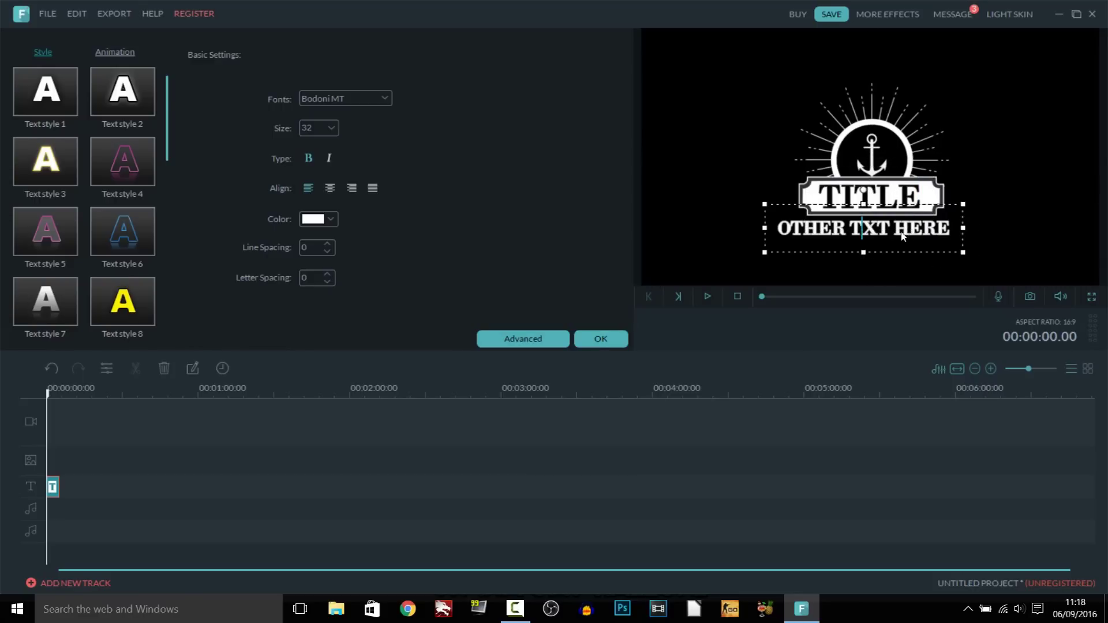
key(Delete)
key(Delete)
key(Delete)
key(Delete)
key(Delete)
key(Delete)
key(Delete)
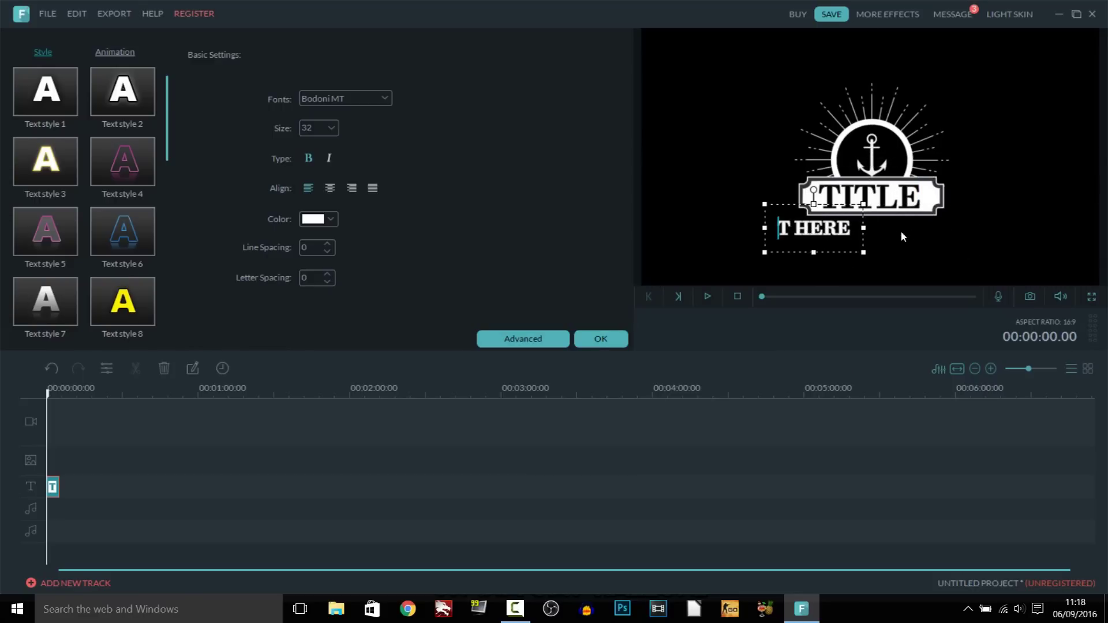
text(Subscribe, like and share)
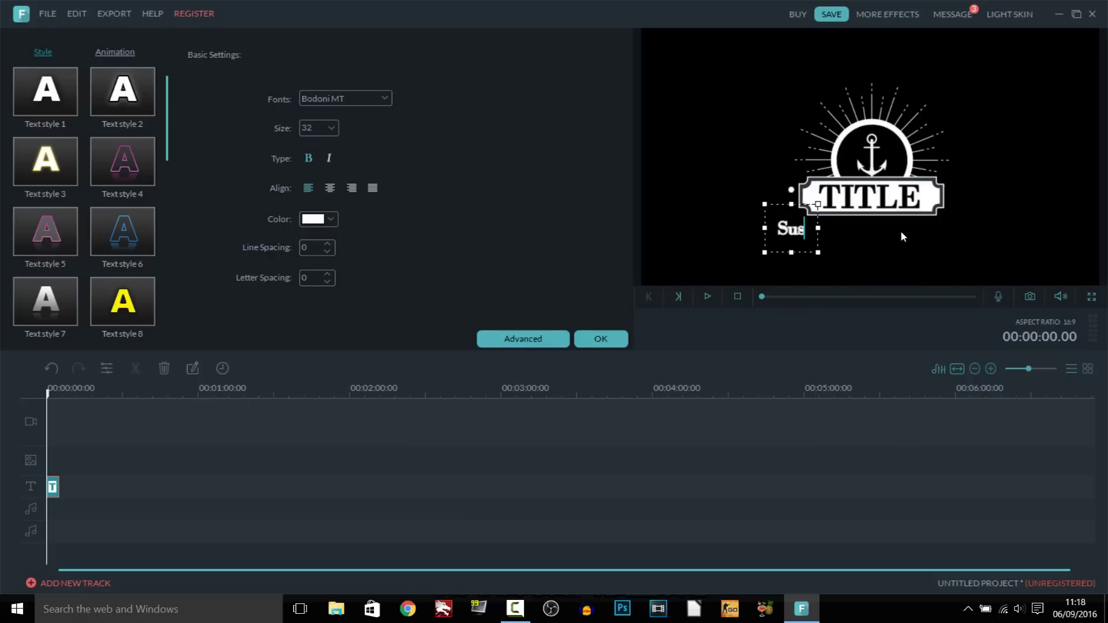
Step: Change the TITLE text to 'CasualSavage' and set its font size to 36
click(905, 197)
key(ctrl+a)
text(CasualSavage)
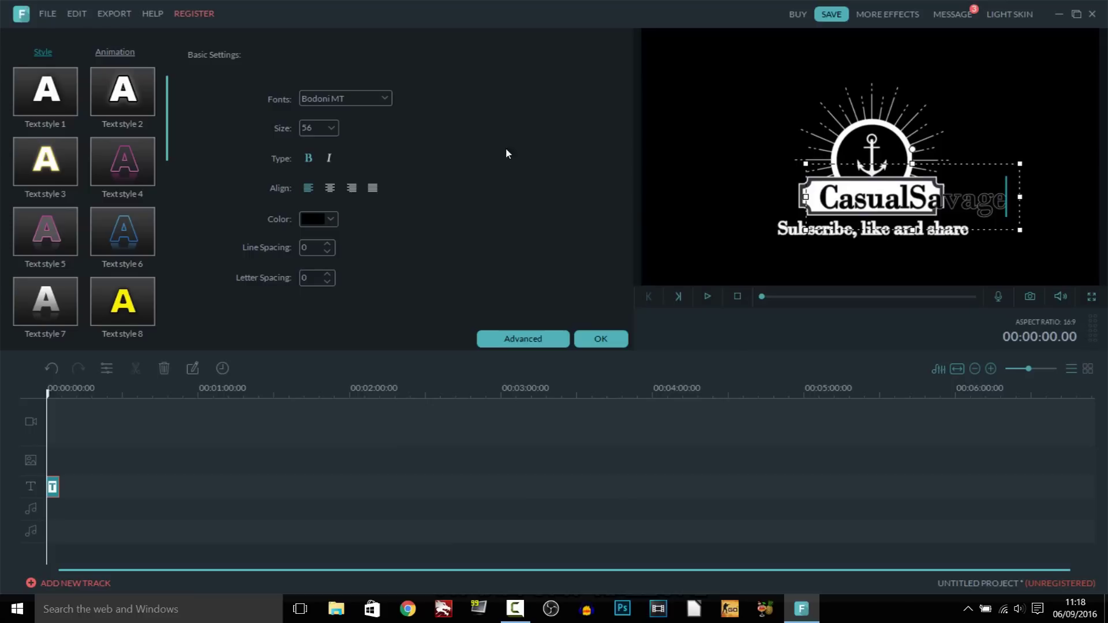
double_click(826, 199)
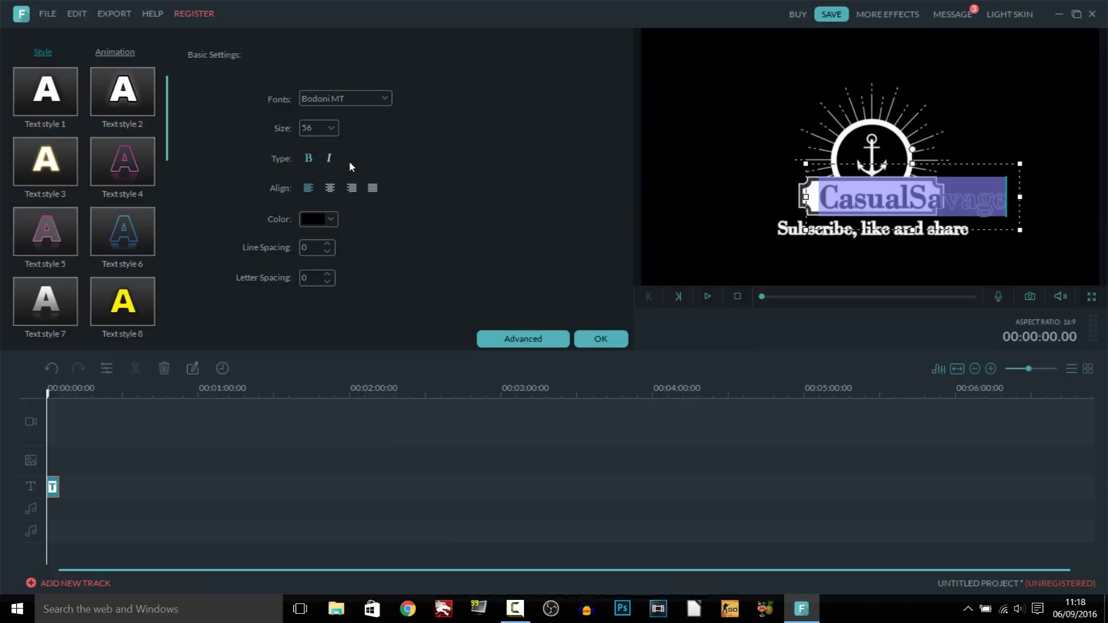
click(331, 129)
scroll(324, 154, up, 3)
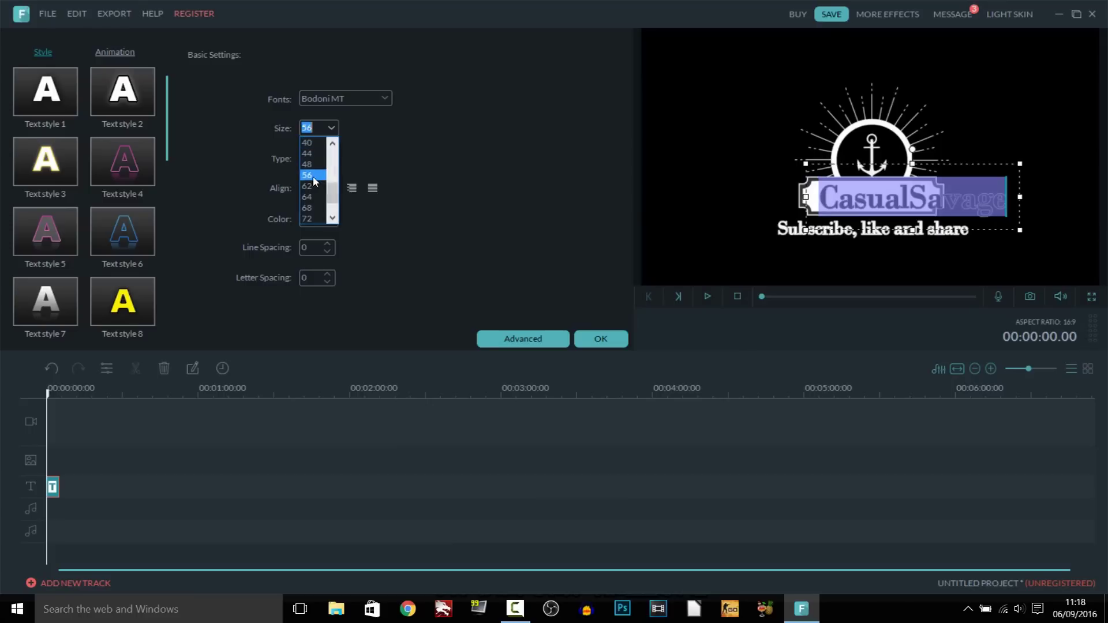
click(319, 153)
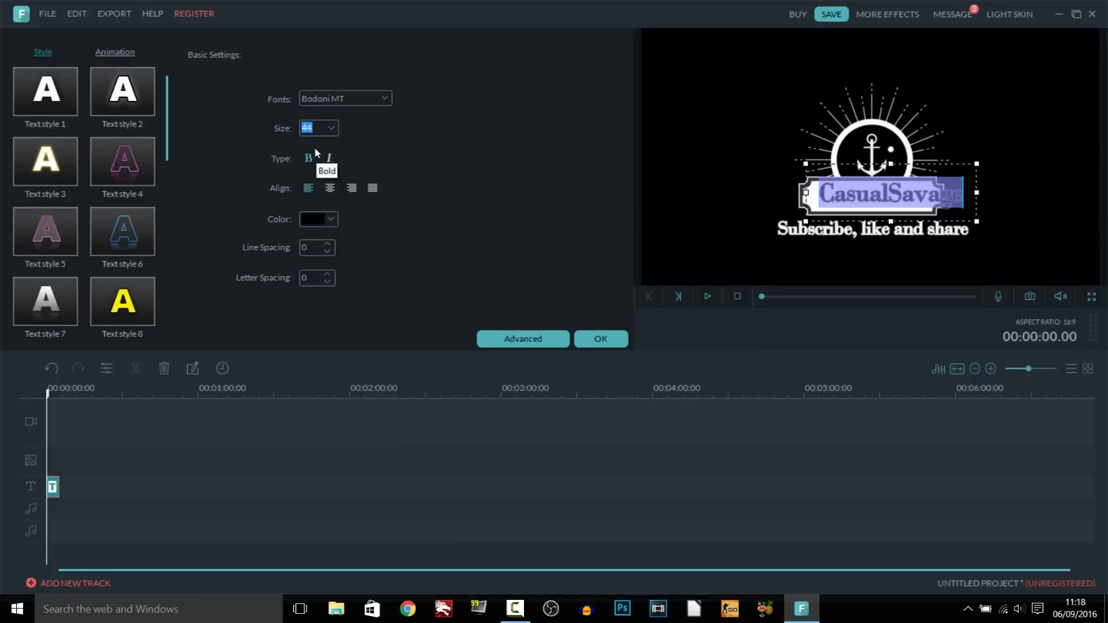
click(332, 128)
scroll(318, 173, up, 2)
click(317, 145)
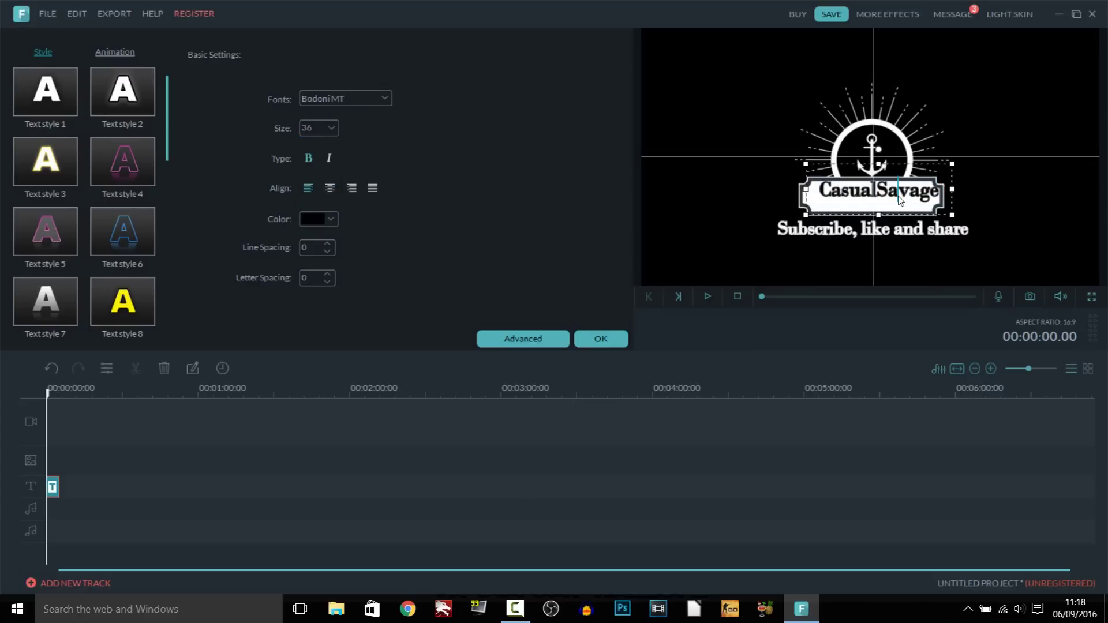
Step: Nudge the CasualSavage title slightly, preview the finished title and confirm the text settings
click(913, 215)
double_click(914, 226)
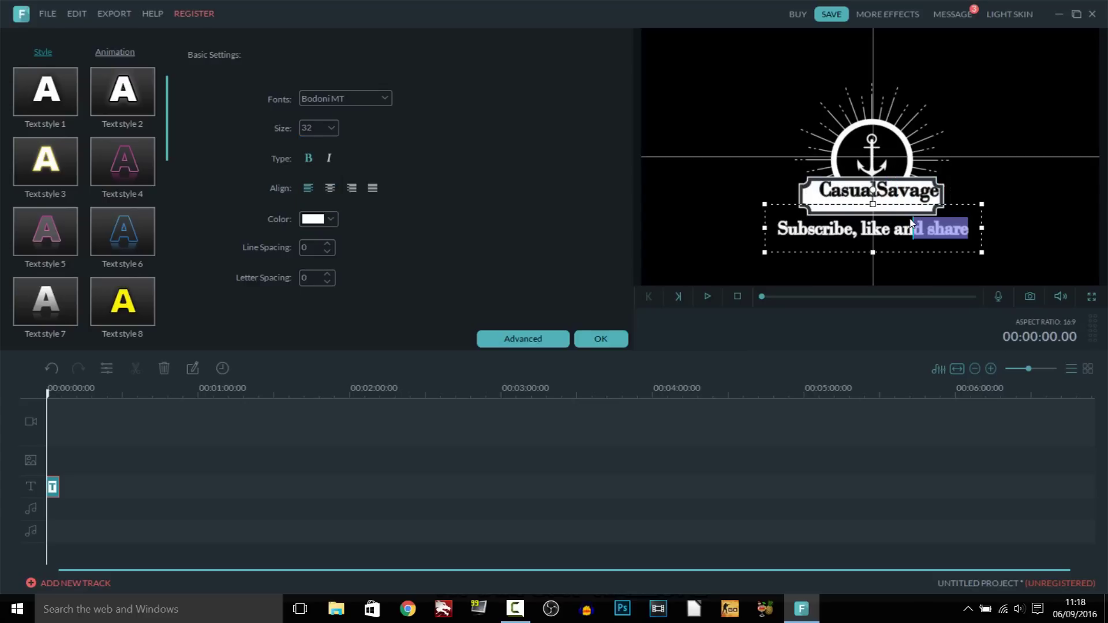
click(929, 186)
click(921, 167)
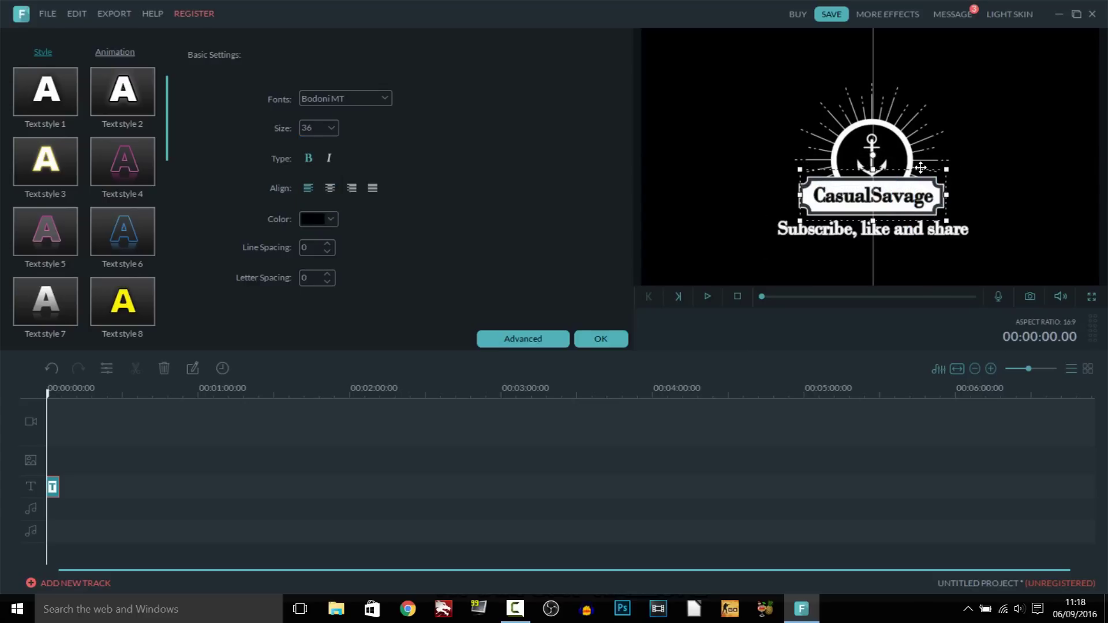
drag(921, 167, 919, 168)
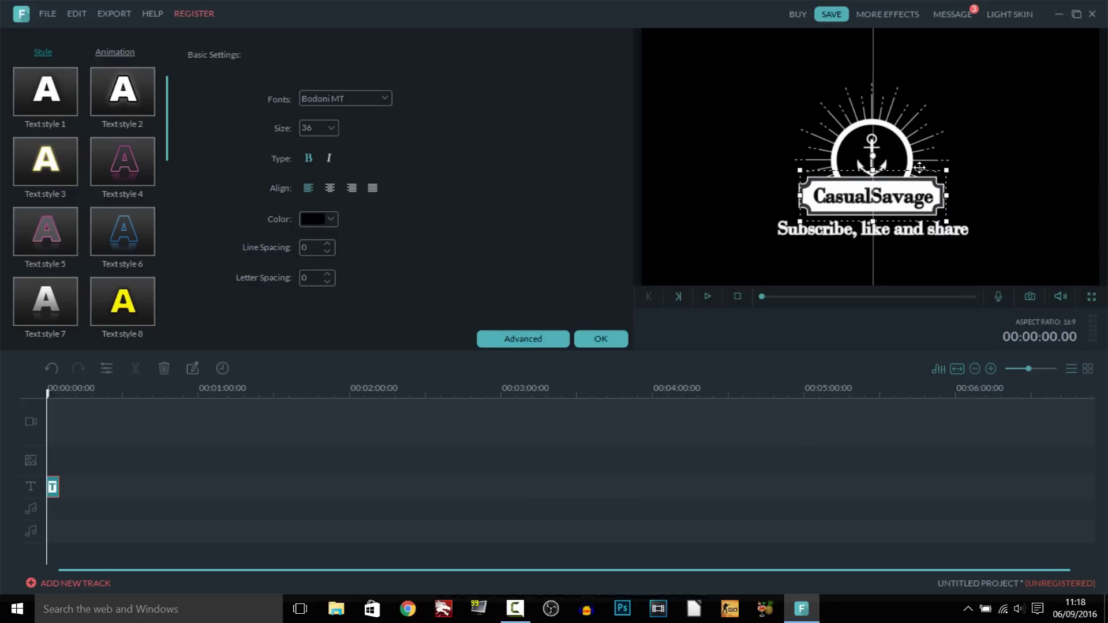
click(1050, 203)
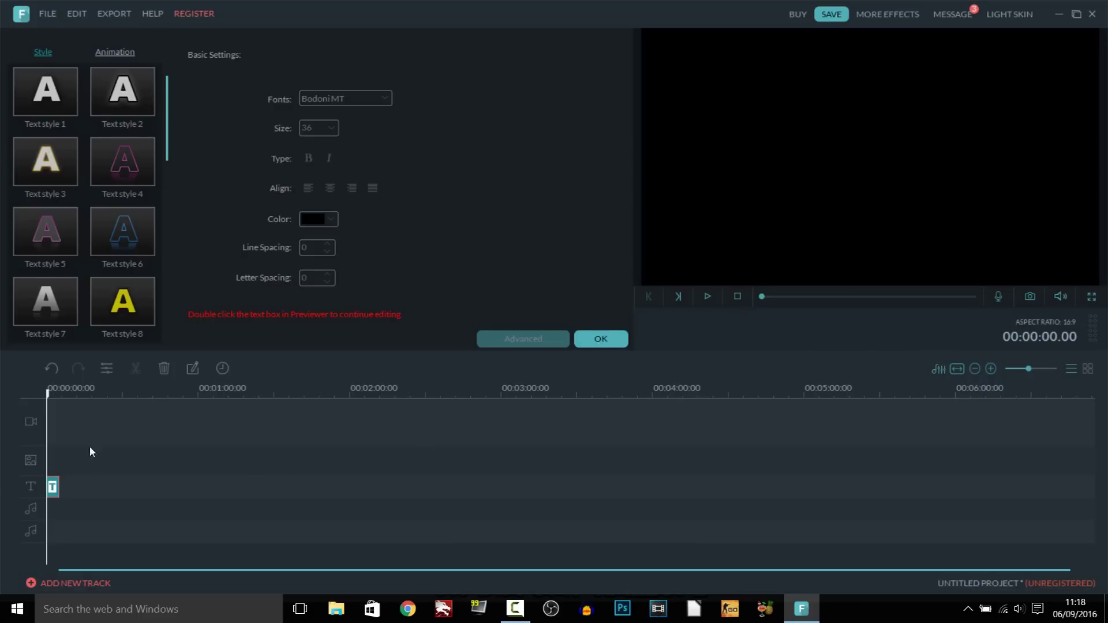
click(55, 387)
scroll(58, 388, up, 3)
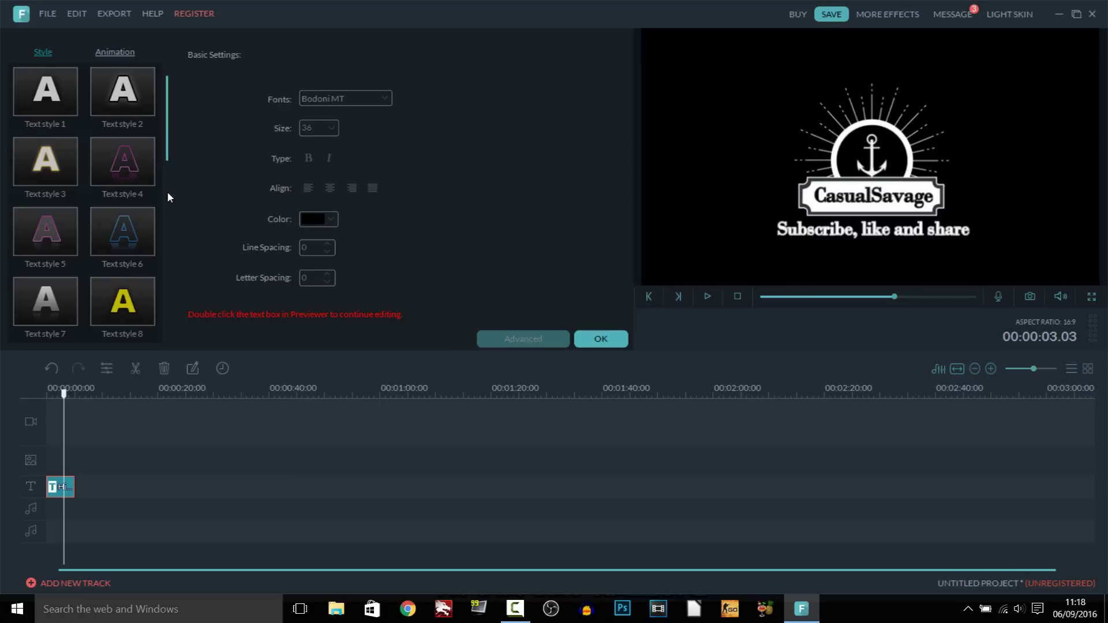
click(601, 339)
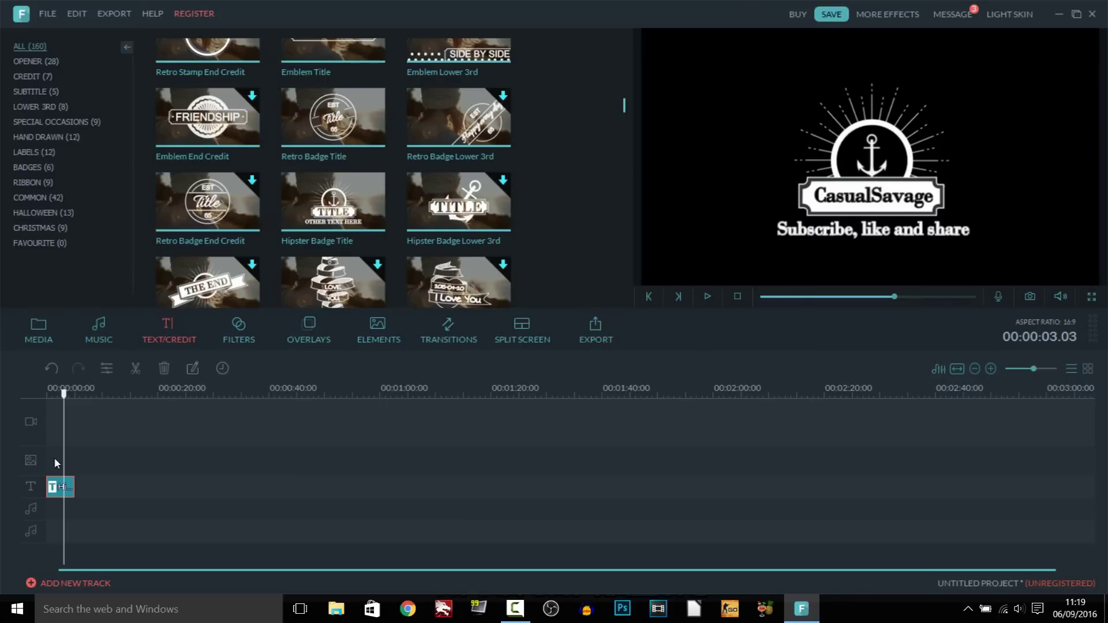
Step: Scrub the title clip, then browse Opener, Credit, Subtitle, Special Occasions, Hand Drawn and Lower 3rd templates before Filters
drag(63, 395, 91, 397)
click(35, 61)
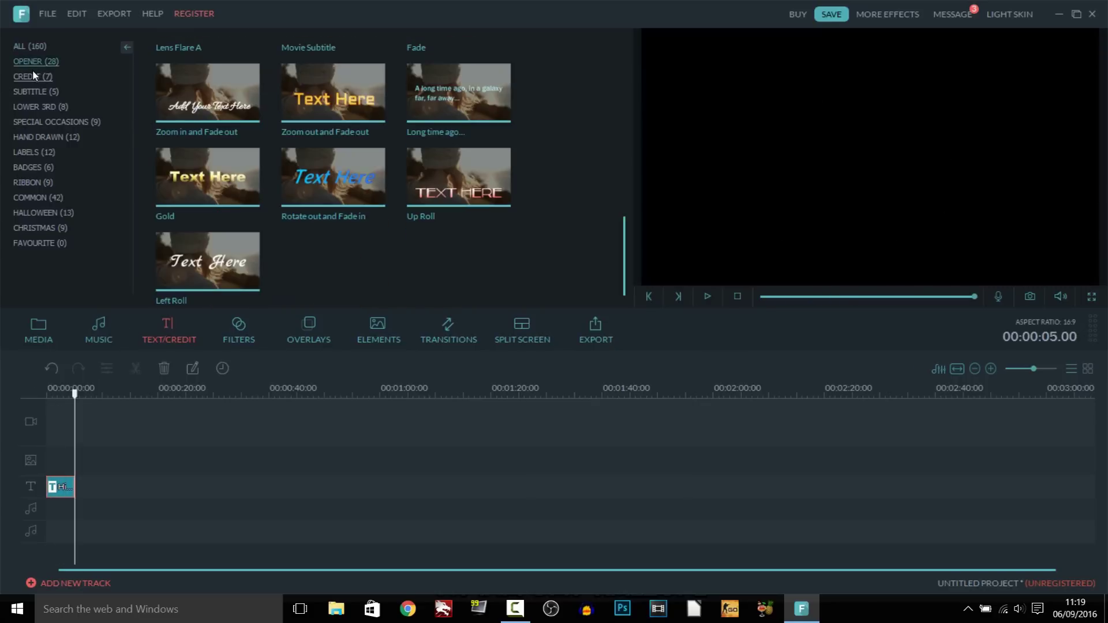
click(33, 77)
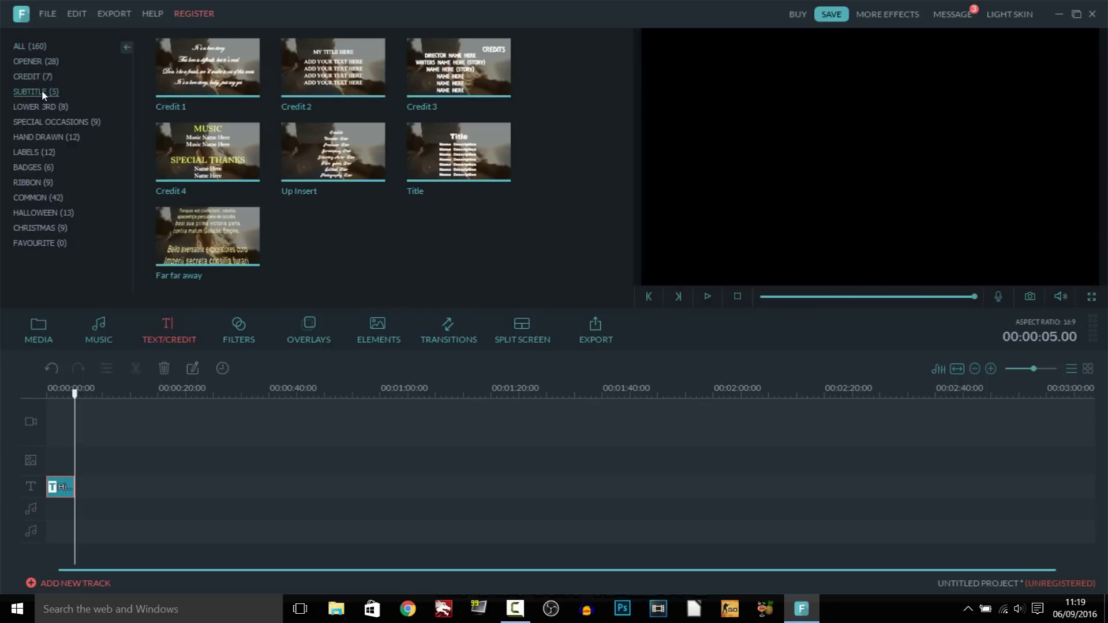
click(40, 90)
click(40, 121)
click(39, 137)
click(45, 108)
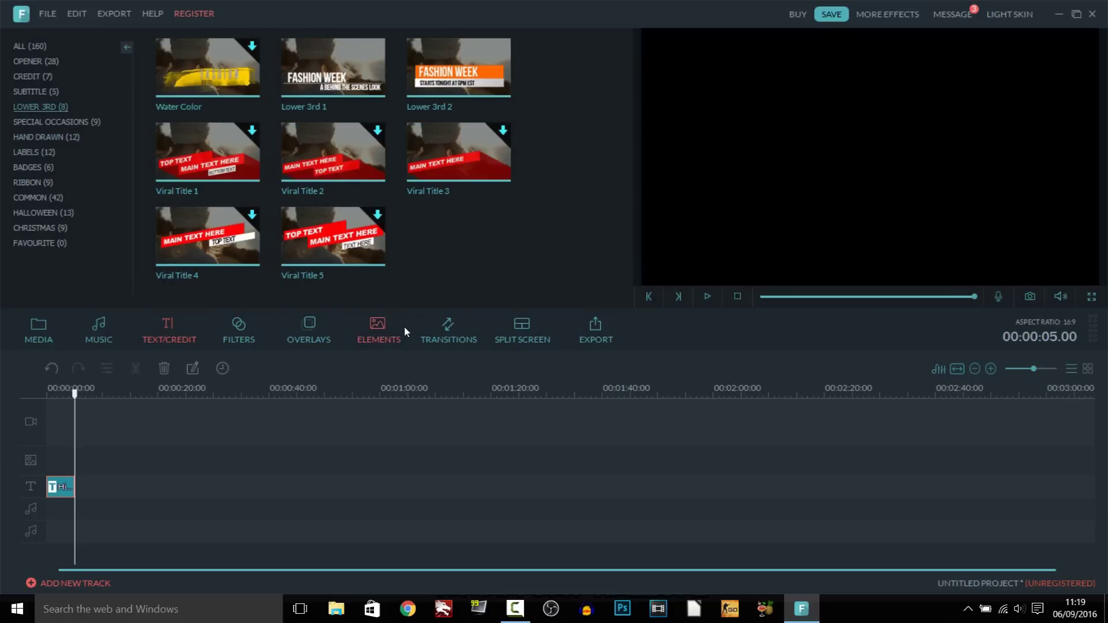
click(250, 345)
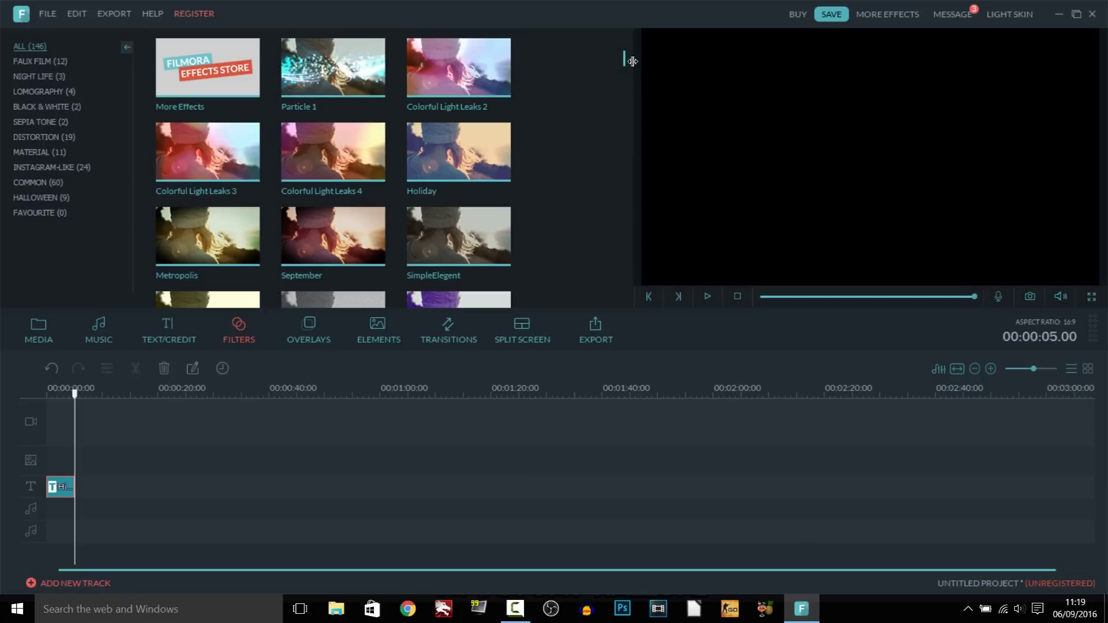
Step: Scroll through the INSTAGRAM-LIKE filters, then switch to the Overlays library
drag(626, 65, 635, 40)
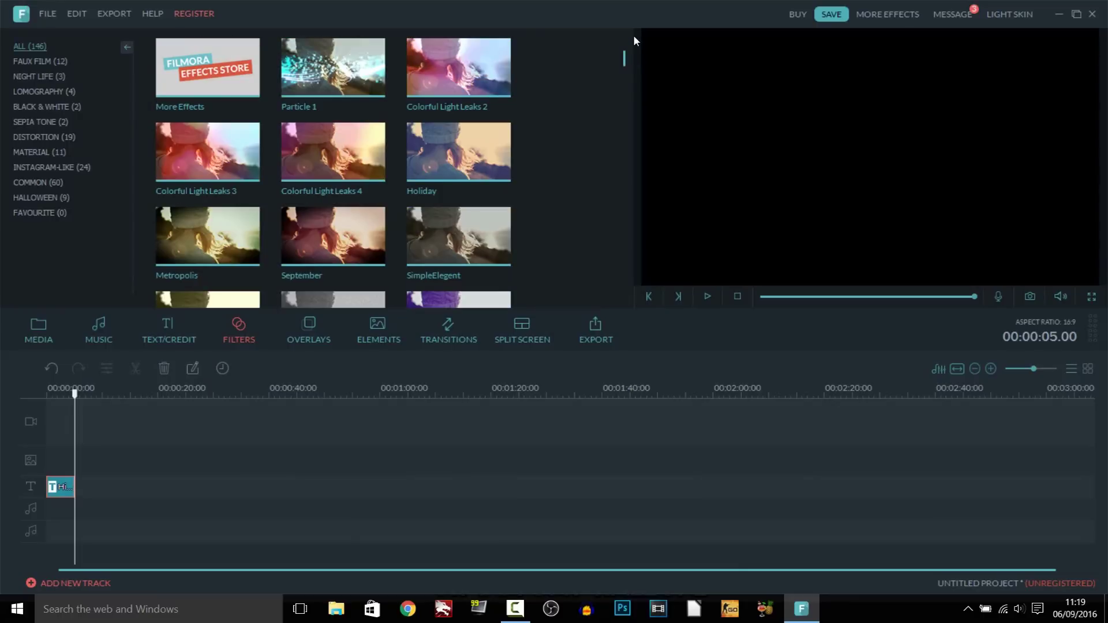
click(52, 169)
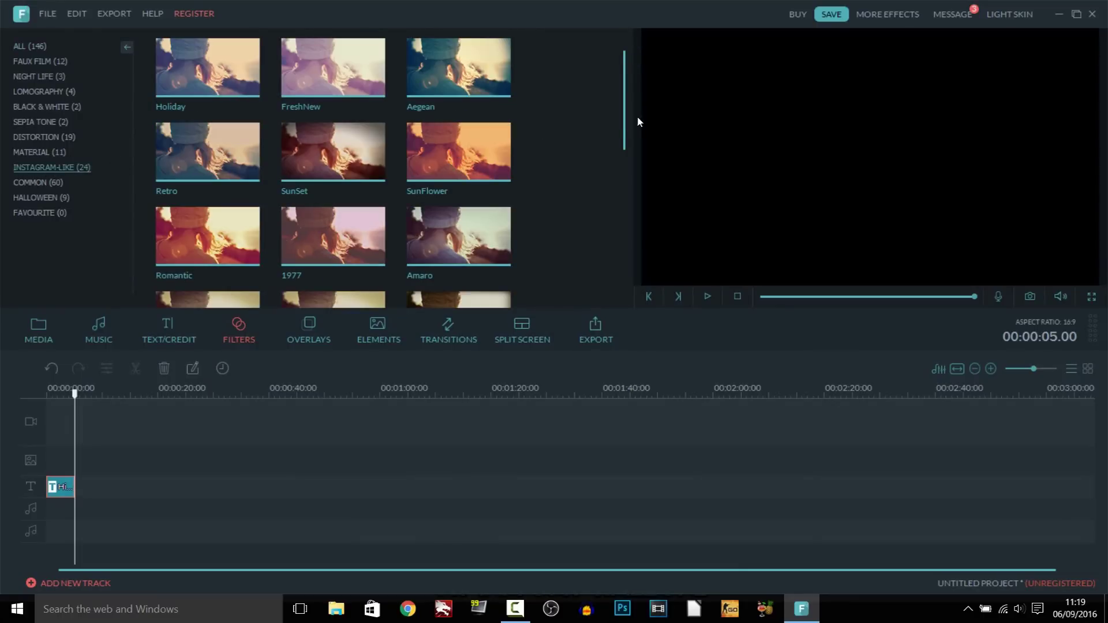
drag(625, 122, 193, 302)
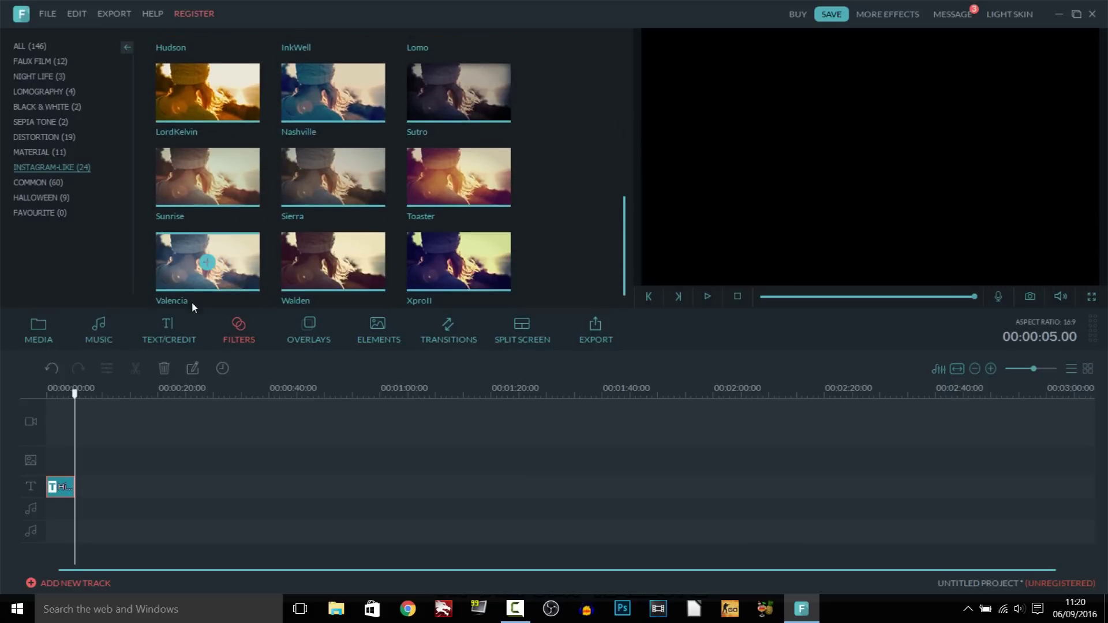
click(309, 339)
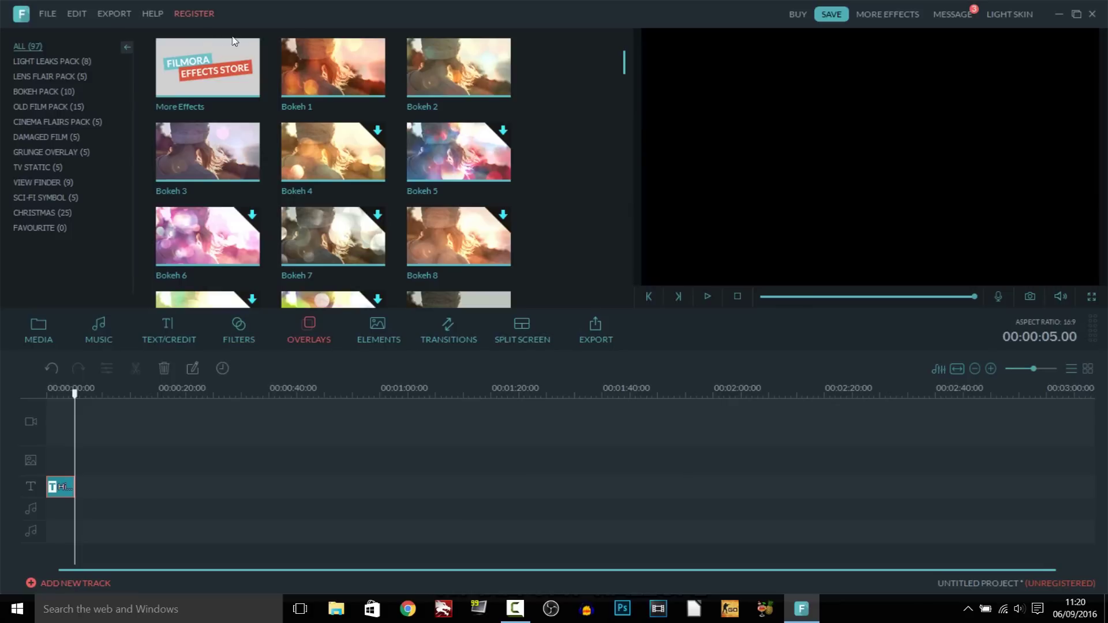
drag(625, 71, 614, 43)
click(34, 342)
drag(208, 93, 104, 413)
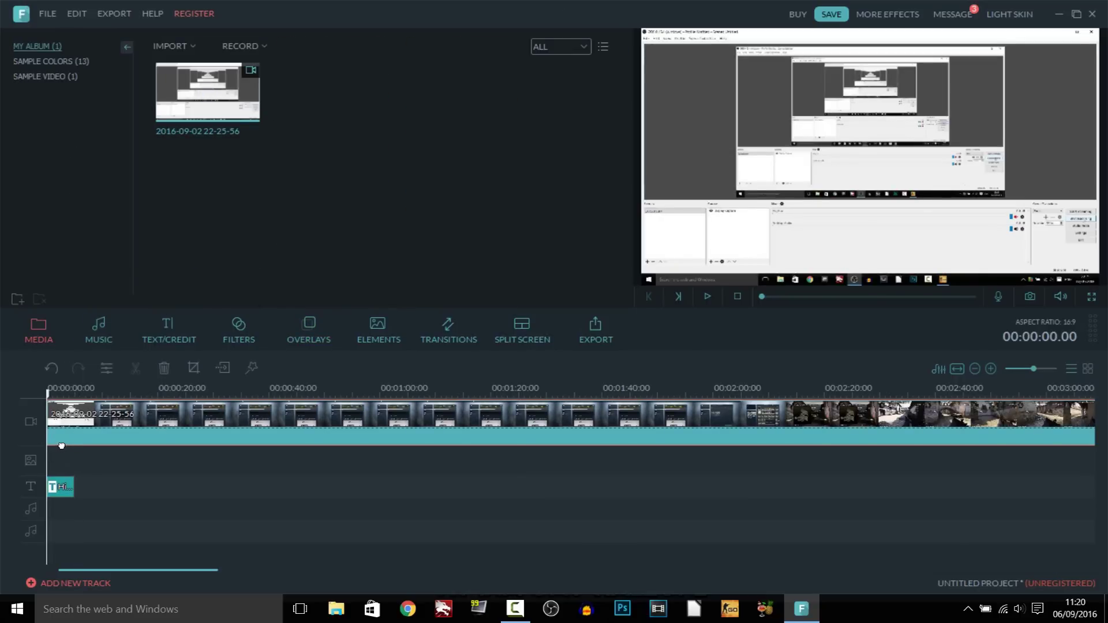
drag(55, 442, 358, 413)
click(89, 459)
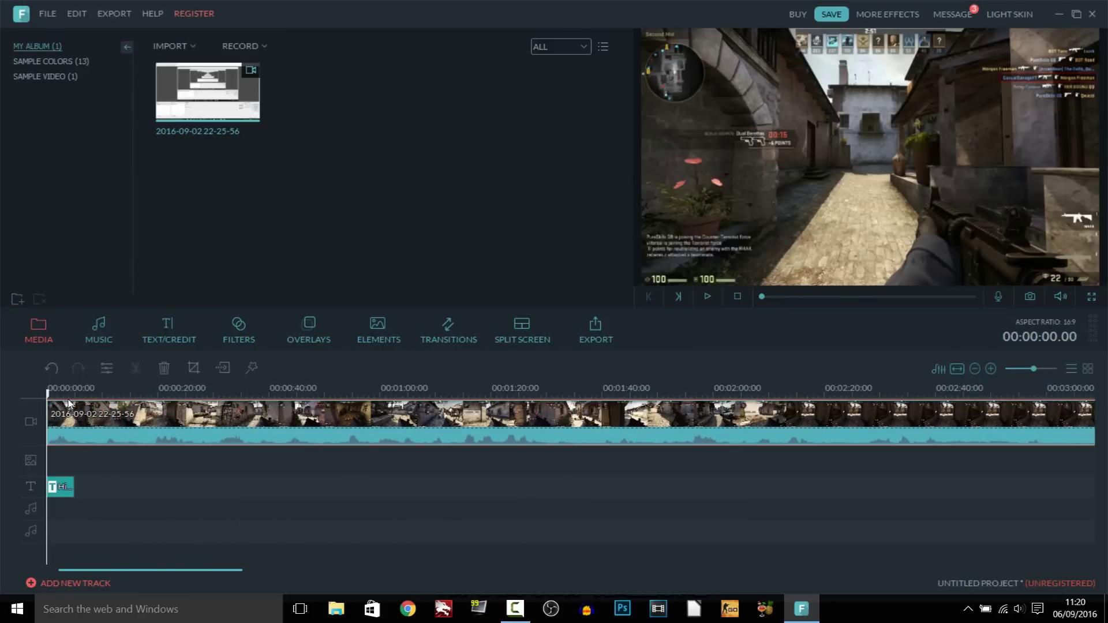
Step: Play and scrub the opening seconds to check the title, then return the playhead to the start
click(61, 489)
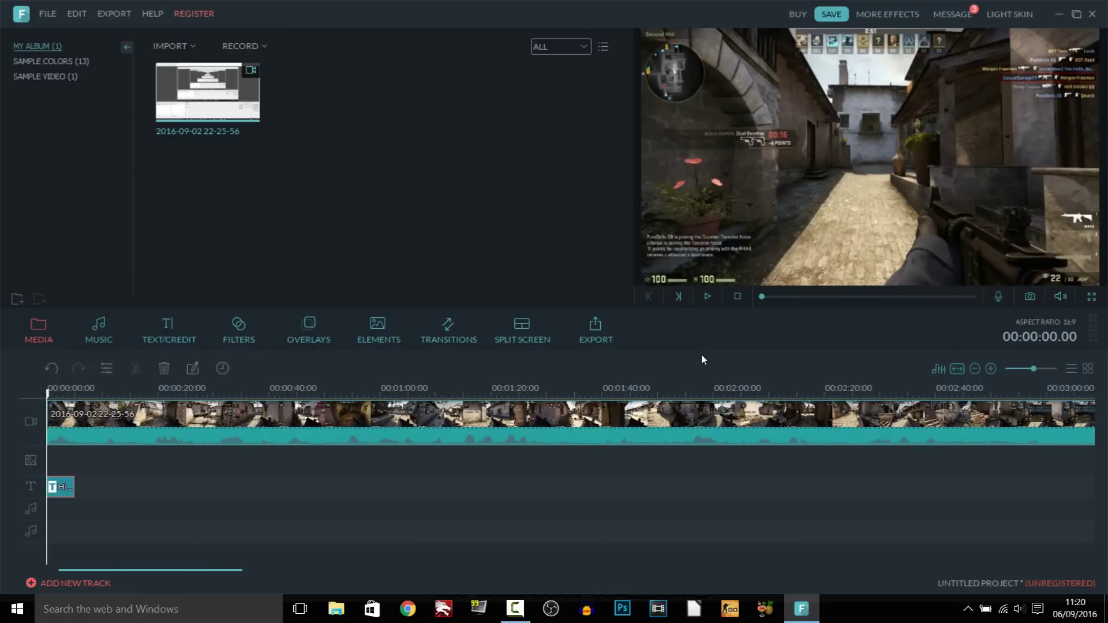
click(707, 297)
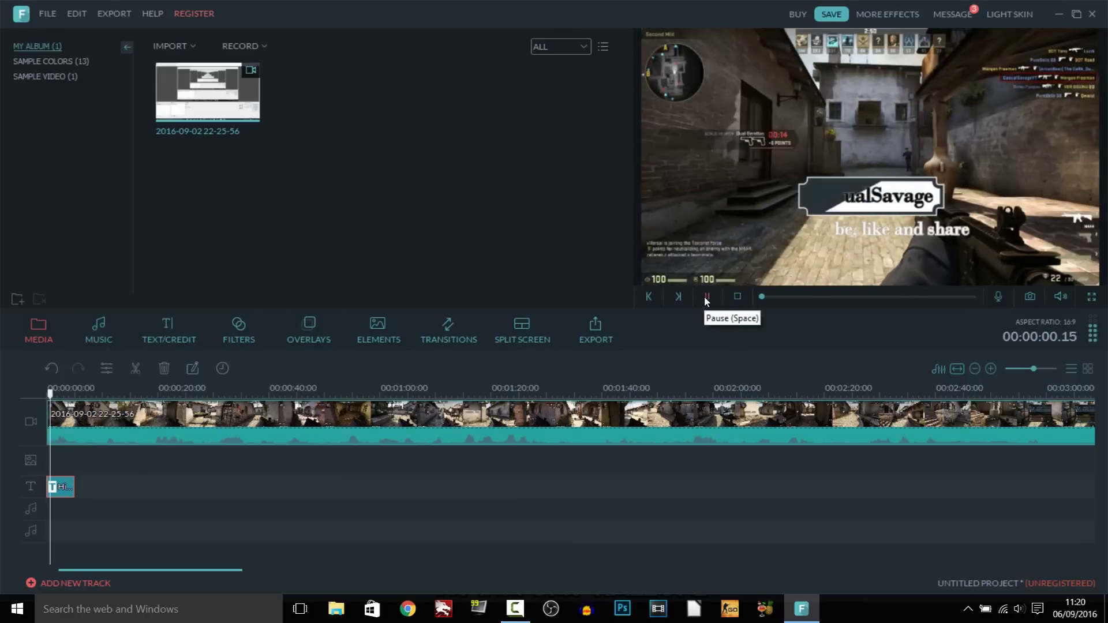
click(706, 298)
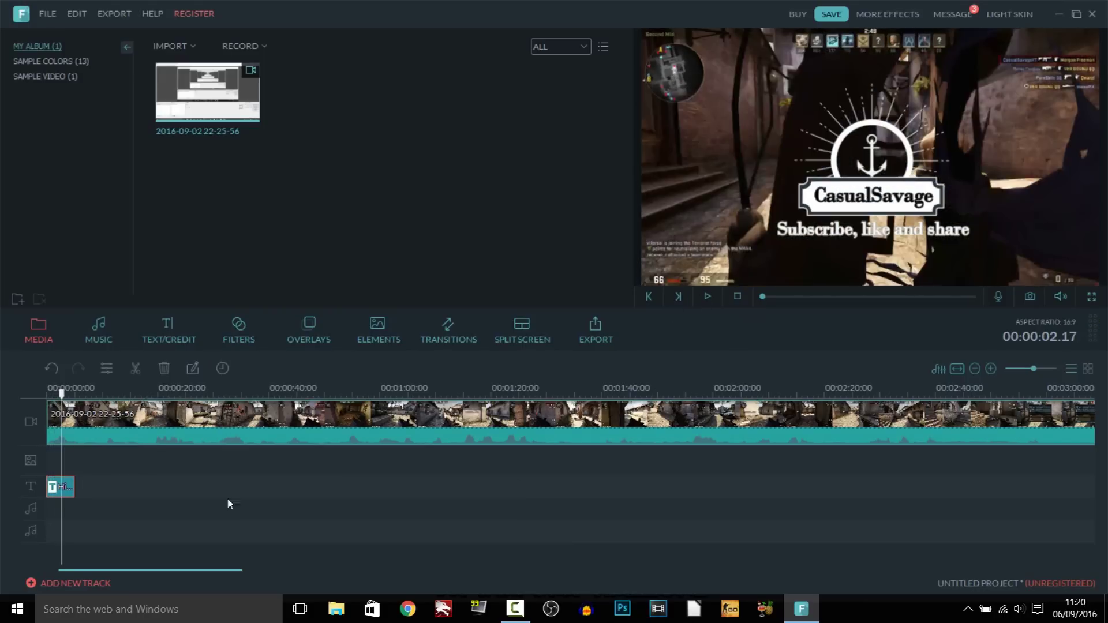
drag(57, 403, 77, 403)
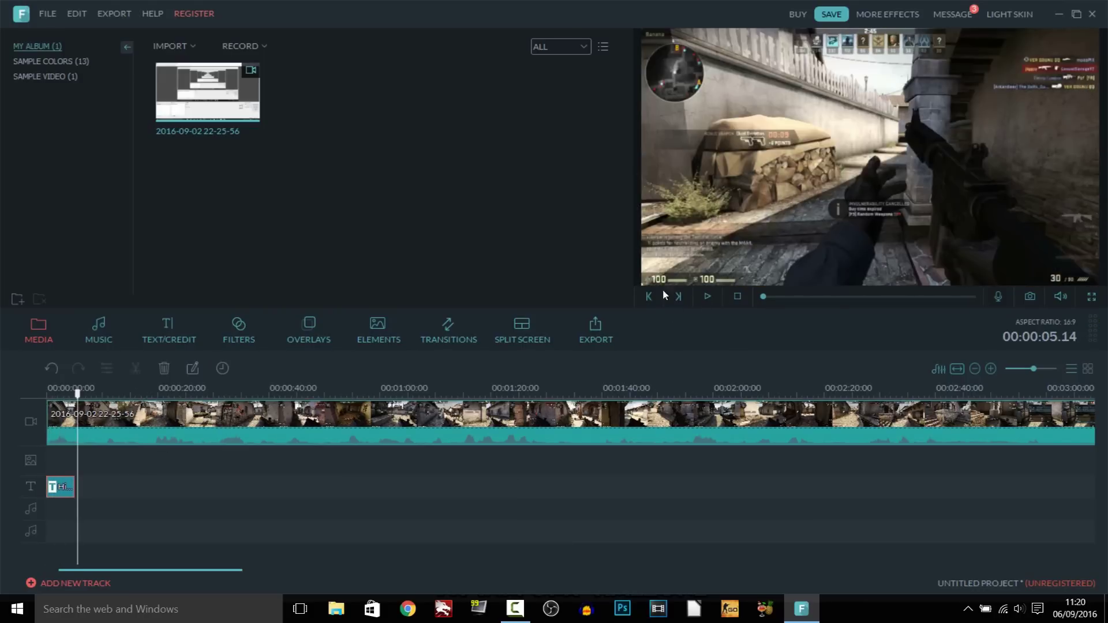
drag(79, 396, 70, 397)
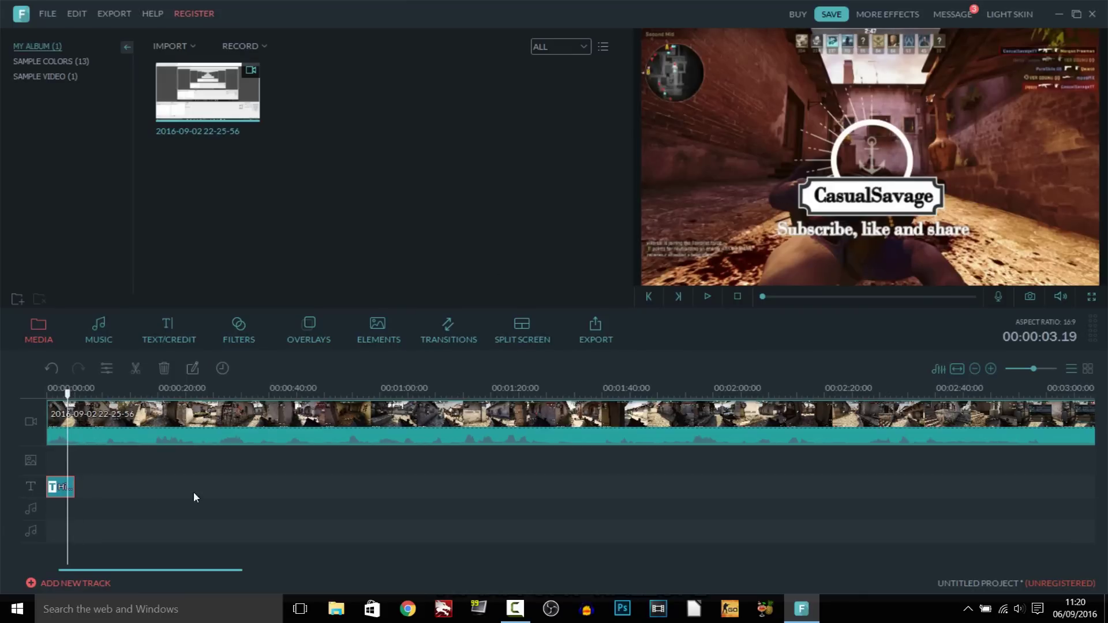
drag(71, 398, 56, 390)
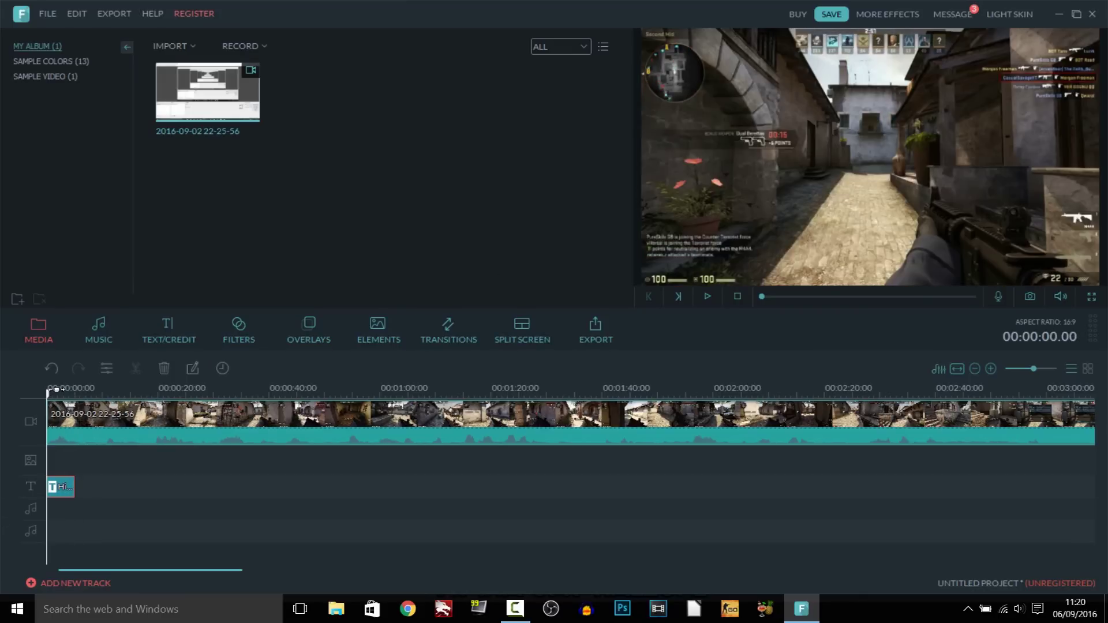
Step: Add the Cinema Flairs 5 overlay and move it to about 6 seconds on the timeline
click(320, 341)
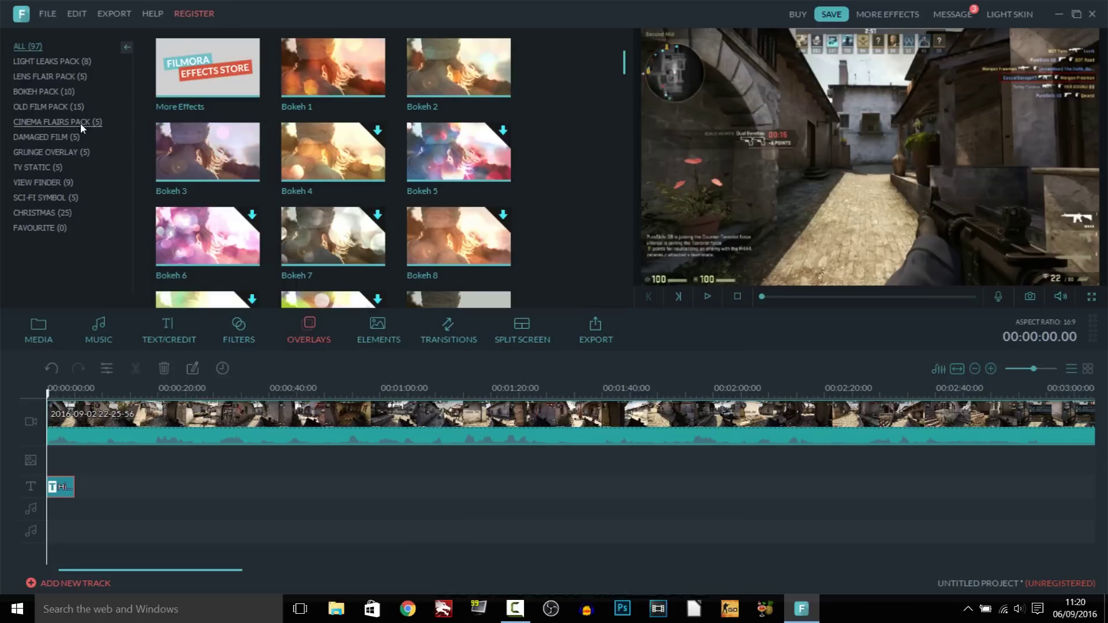
click(51, 123)
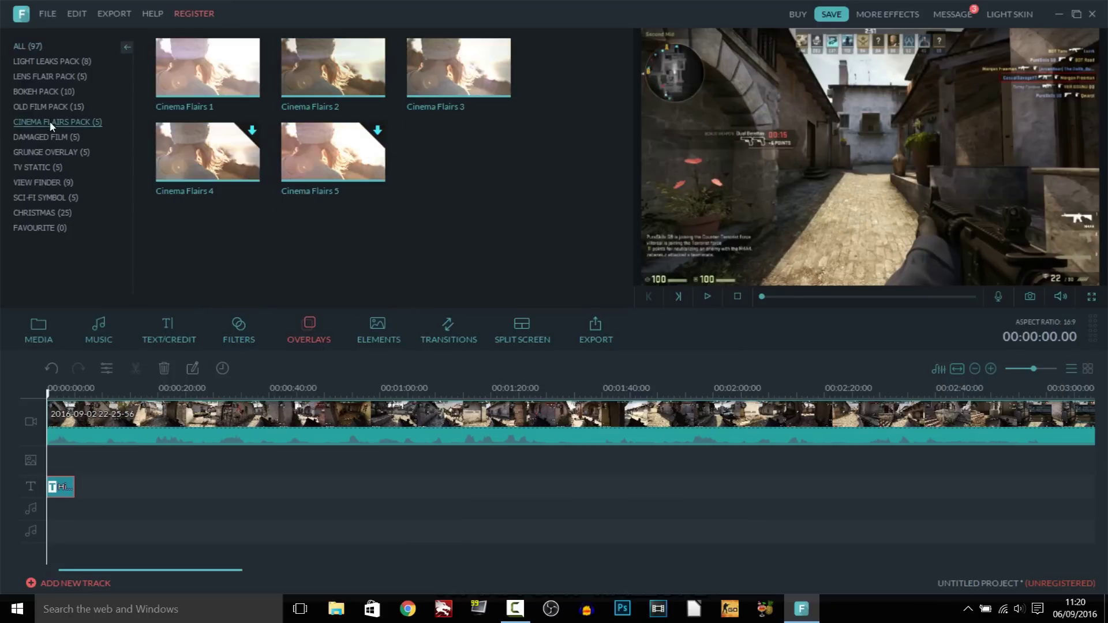
click(337, 157)
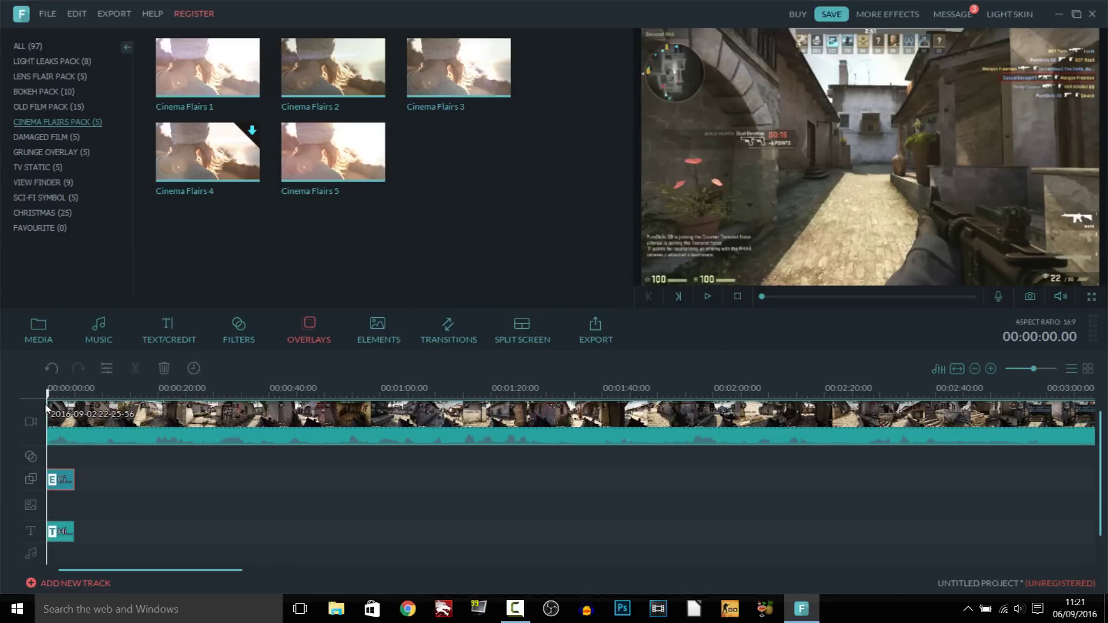
drag(51, 398, 90, 404)
drag(63, 481, 103, 487)
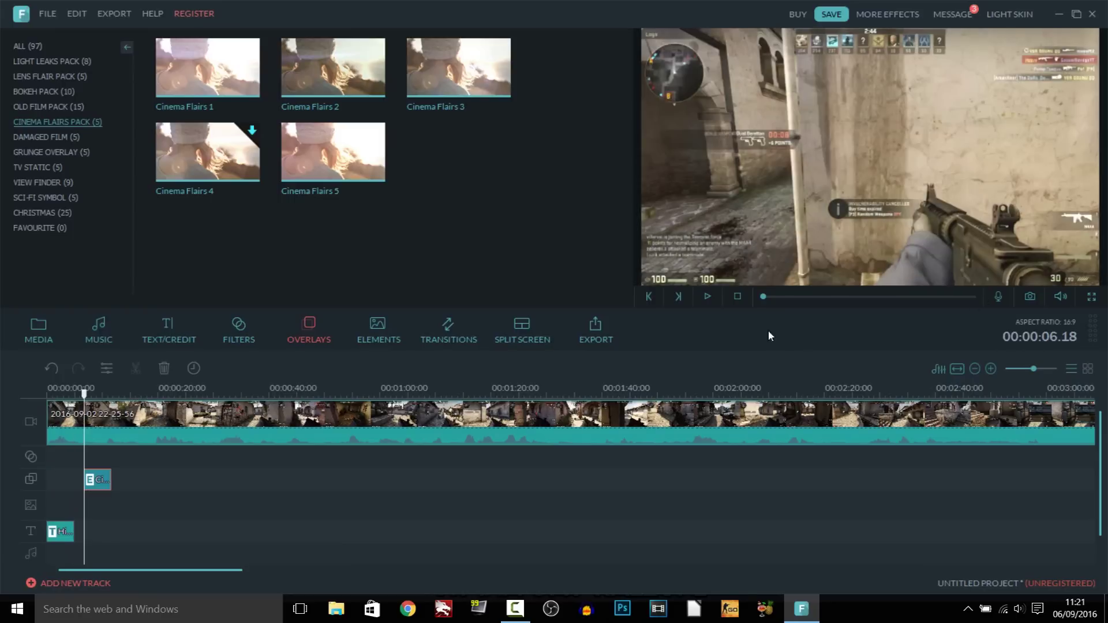
Step: Play the preview to watch the flare overlay, then delete it
click(707, 297)
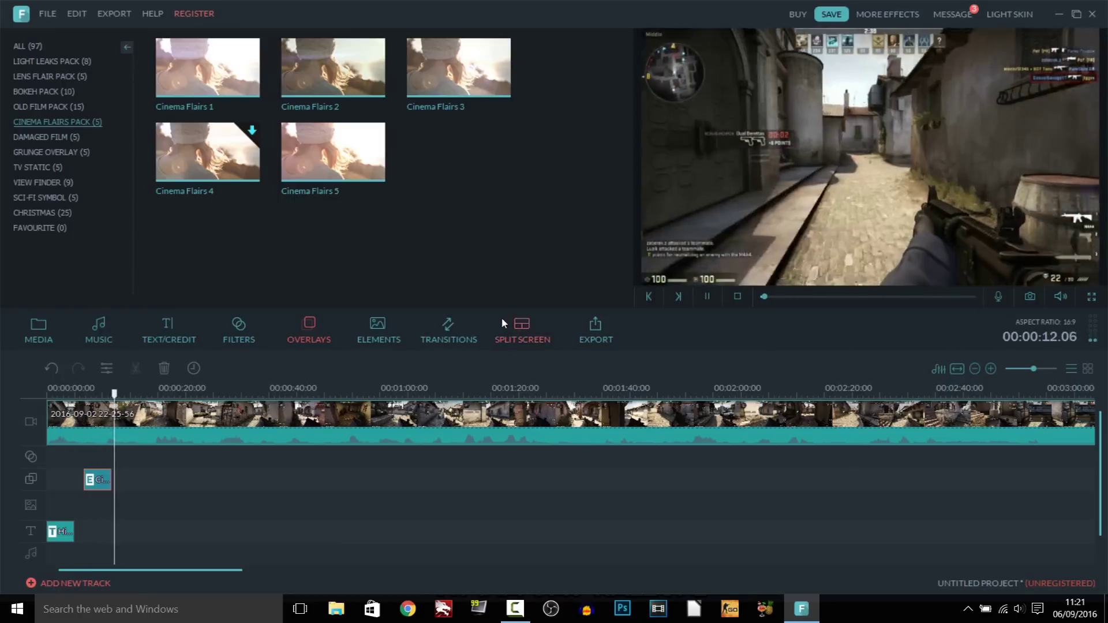
click(707, 296)
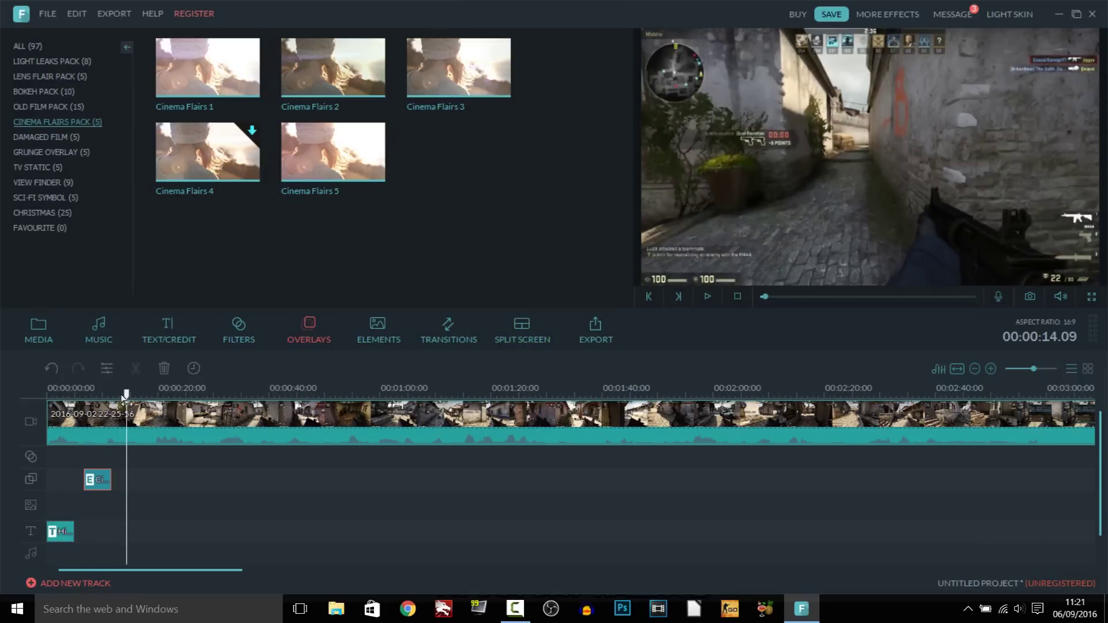
drag(126, 399, 91, 407)
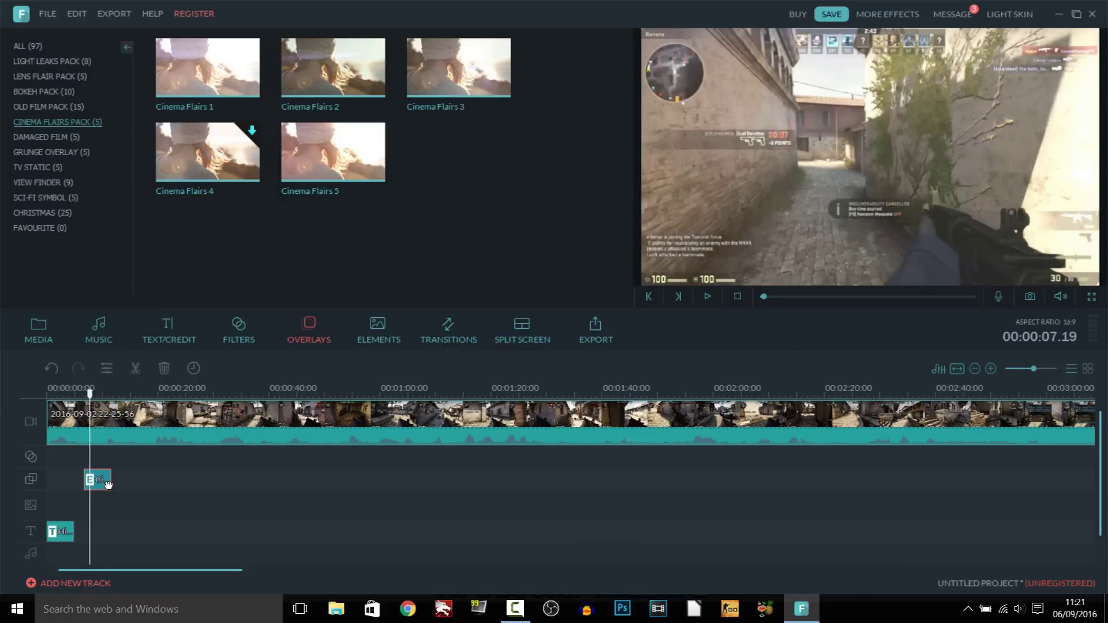
key(Delete)
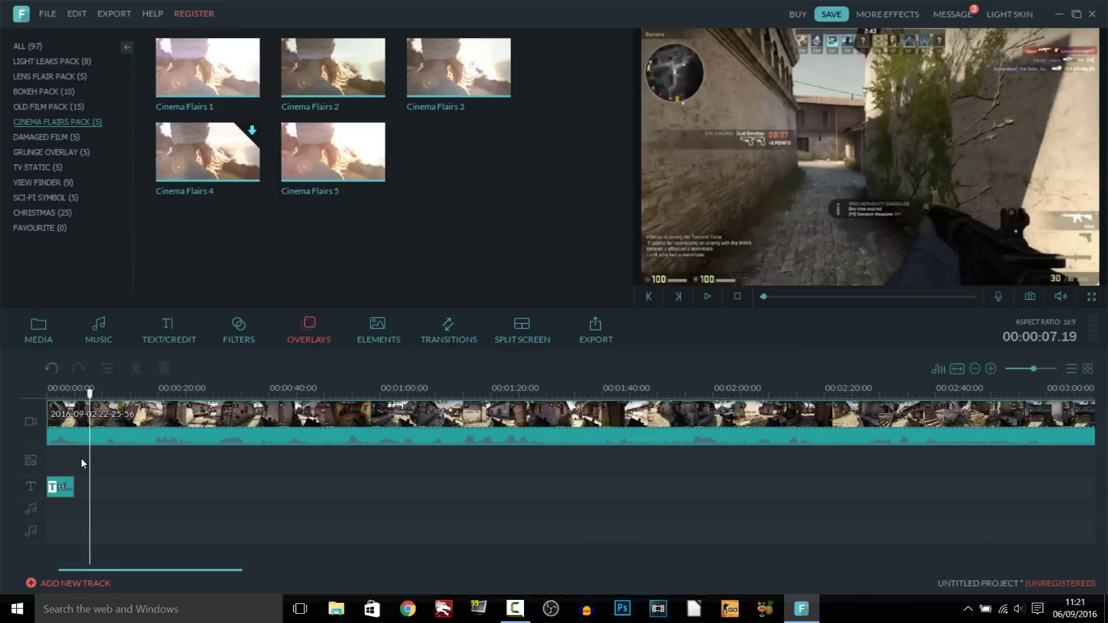
Step: Add the Hand Drawn ARROW 2 element over the gameplay and scrub to preview it
click(388, 328)
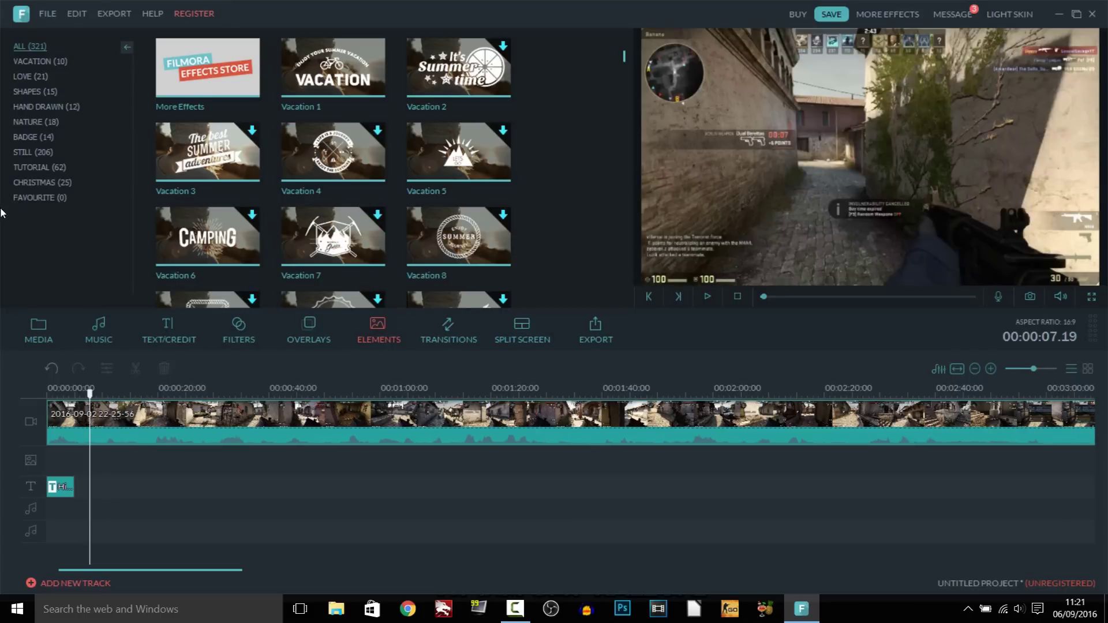
click(35, 91)
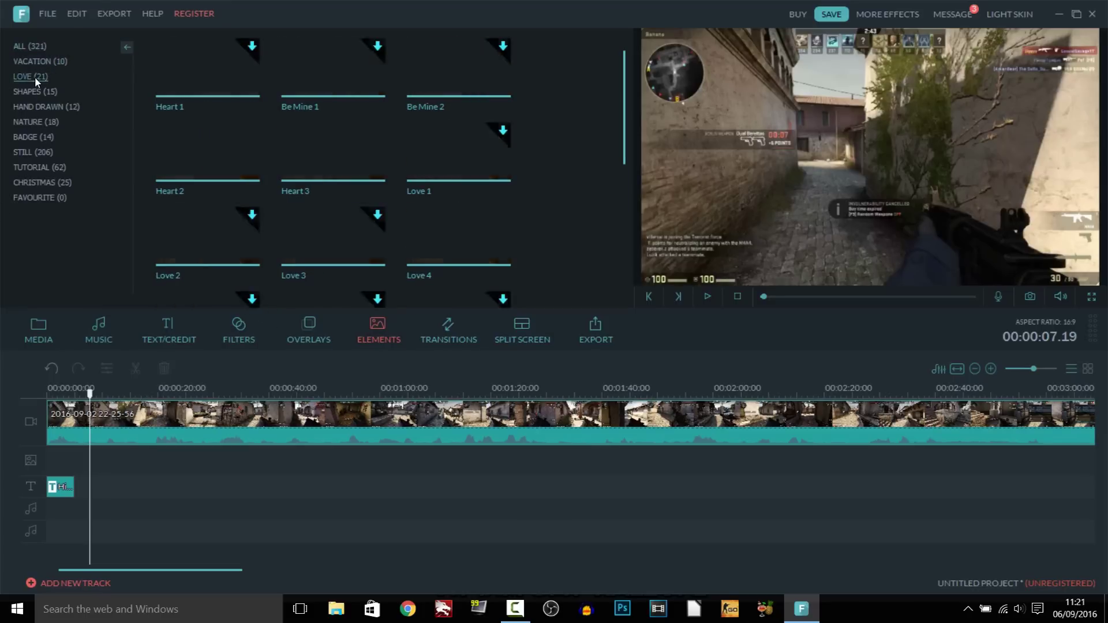
click(40, 106)
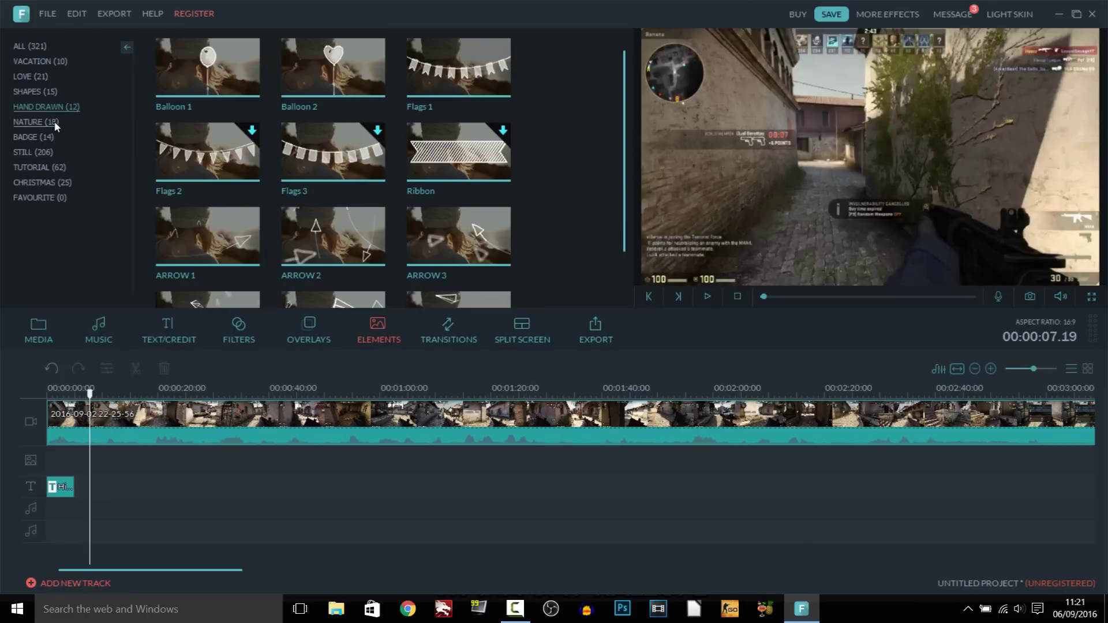
mouse_move(201, 81)
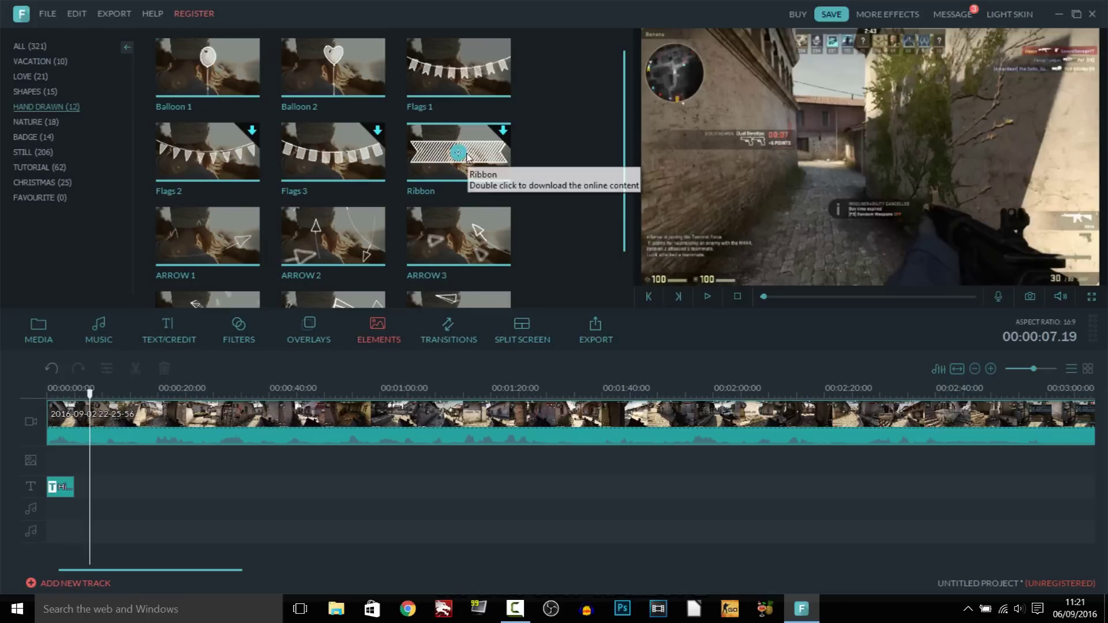
mouse_move(459, 159)
mouse_move(333, 242)
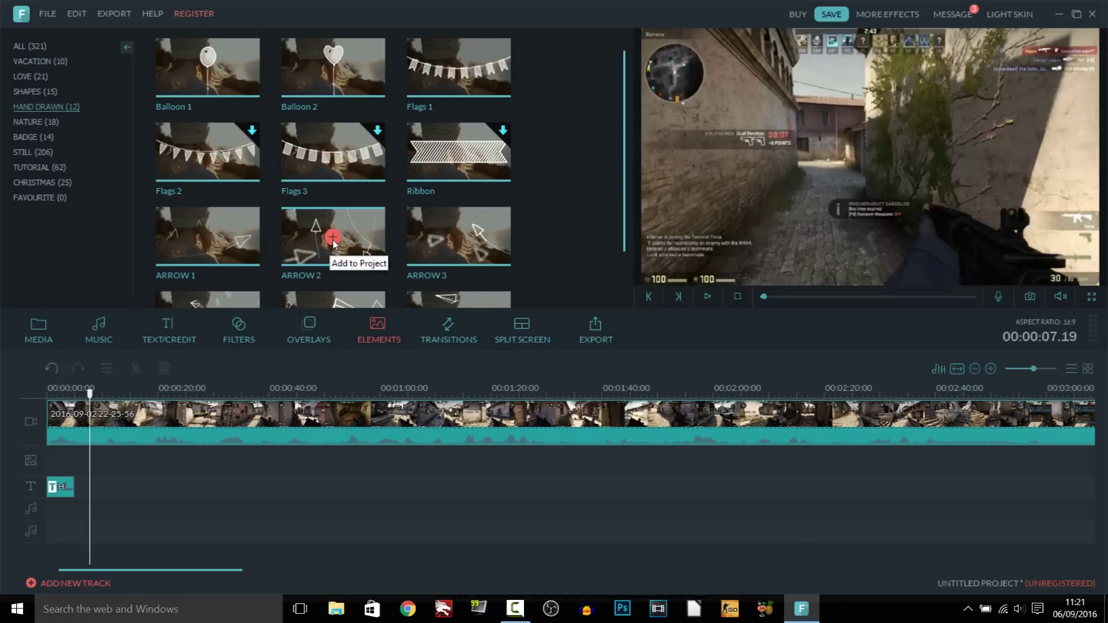
click(333, 237)
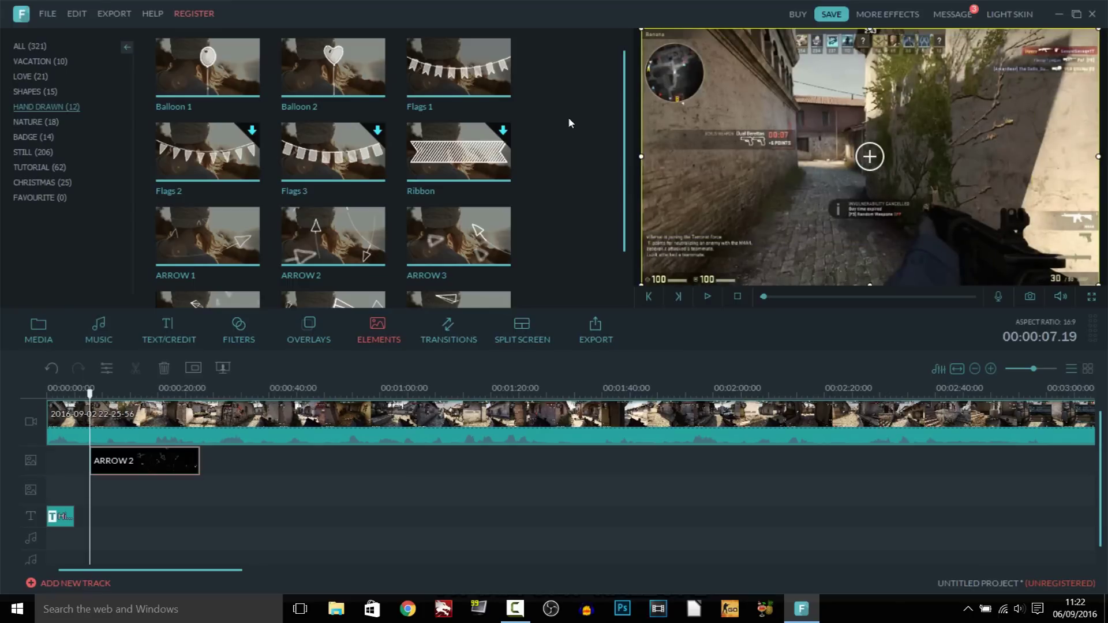
drag(91, 394, 91, 429)
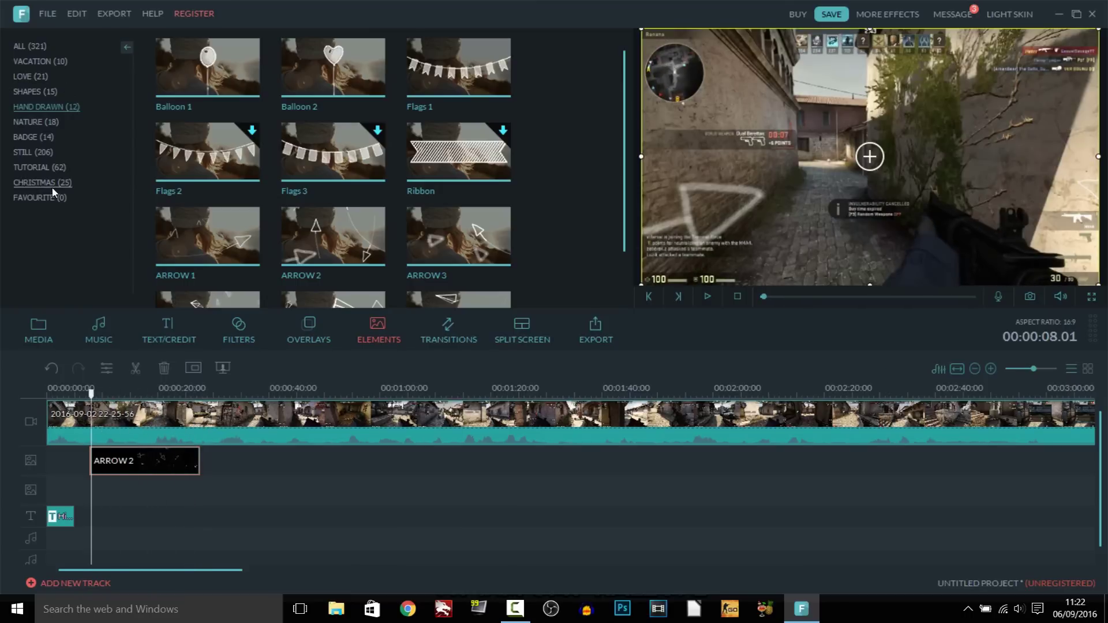
Step: Show all element categories again and delete the ARROW 2 element from the project
click(32, 48)
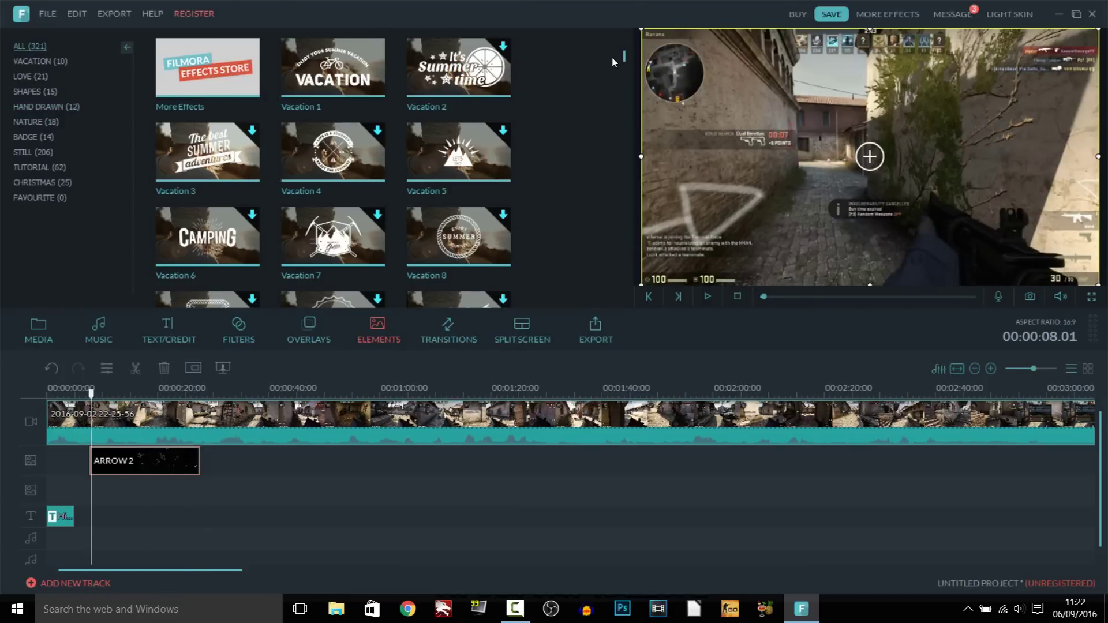
drag(625, 58, 634, 273)
scroll(628, 193, down, 3)
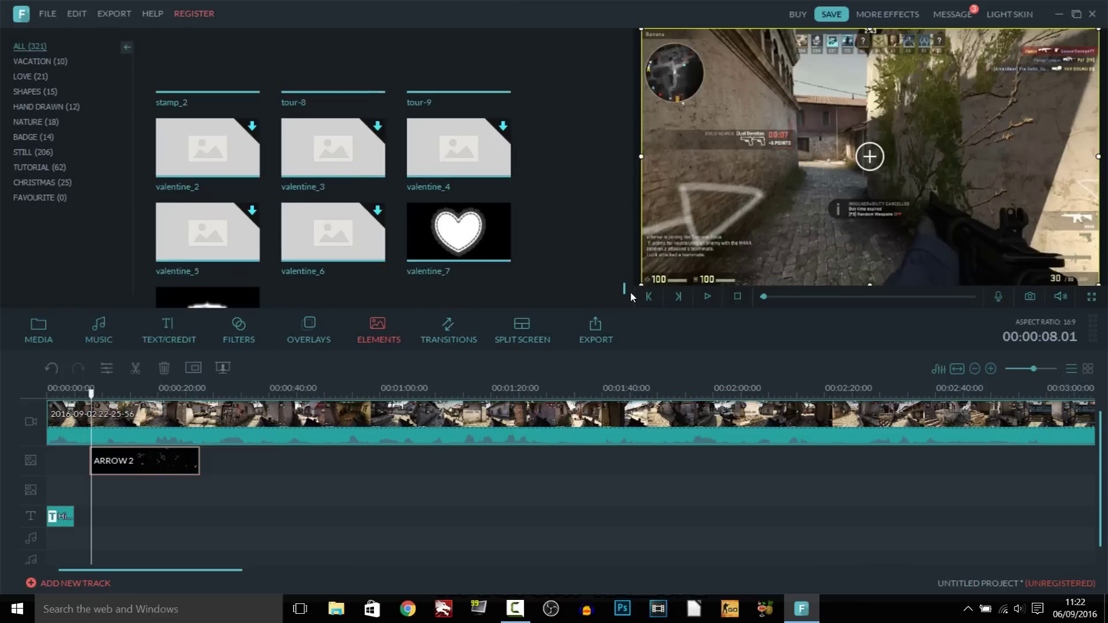
drag(625, 281, 623, 57)
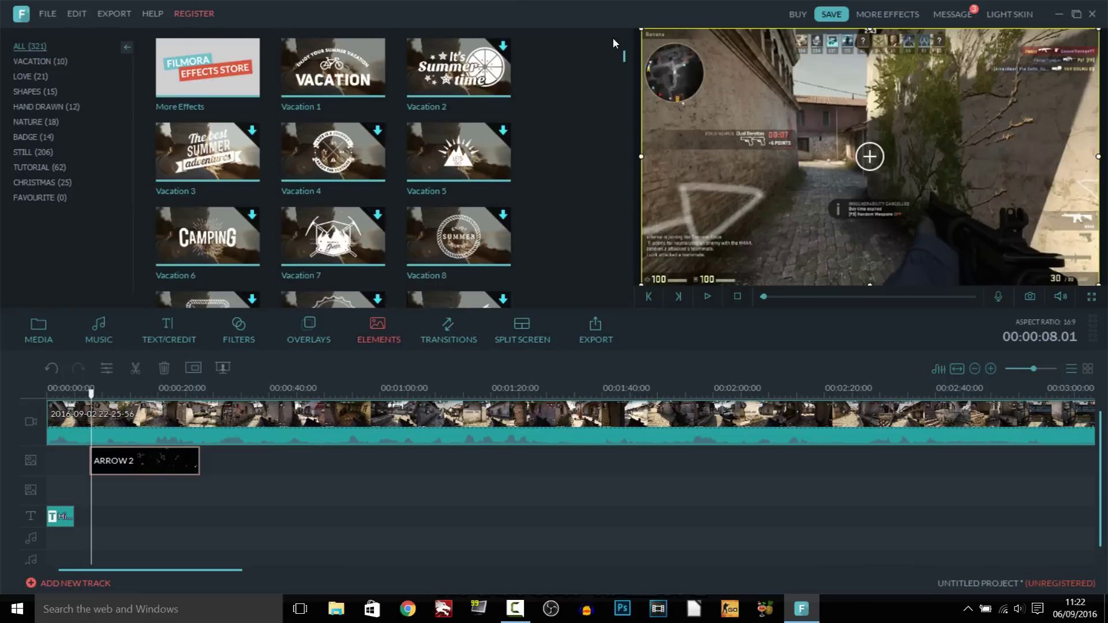
key(Delete)
Step: Append the Turn transition to the end of the gameplay clip
click(450, 332)
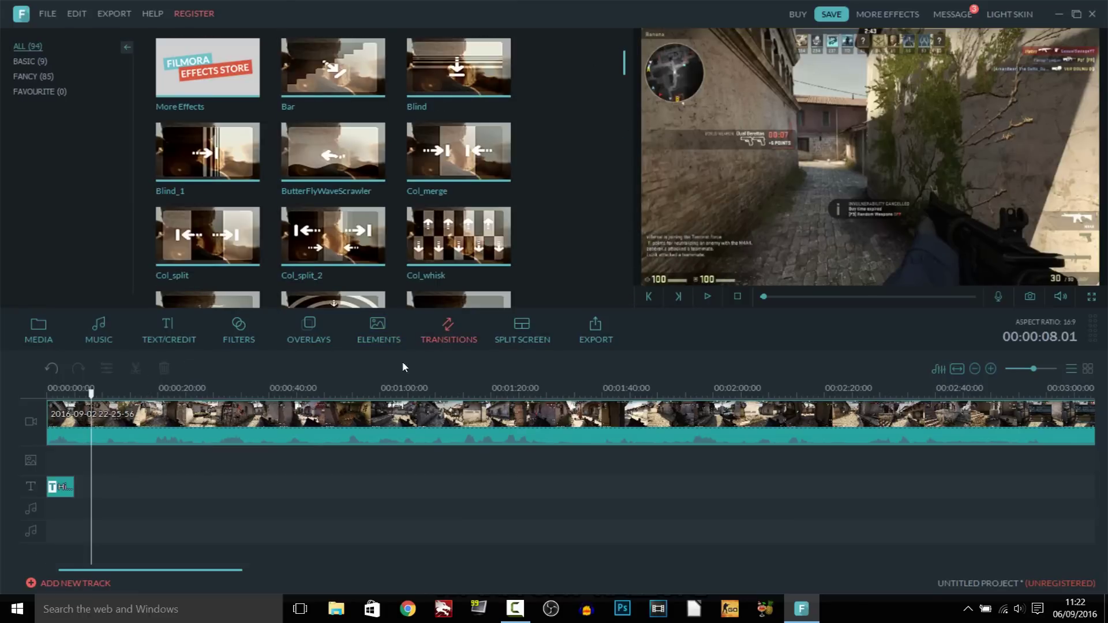
click(88, 420)
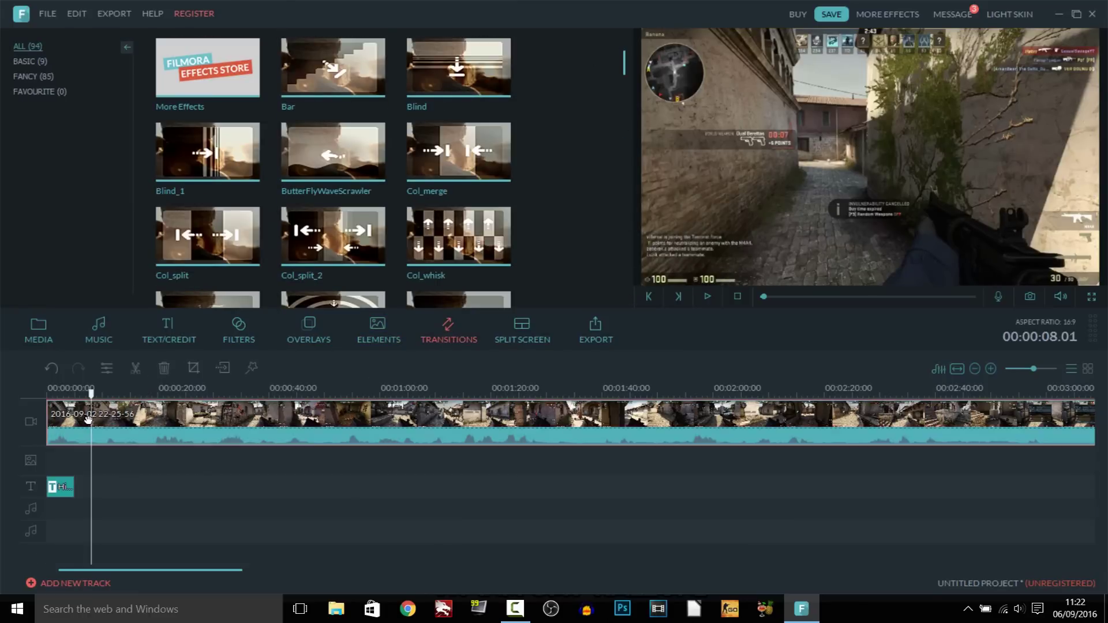
key(Home)
scroll(87, 398, up, 5)
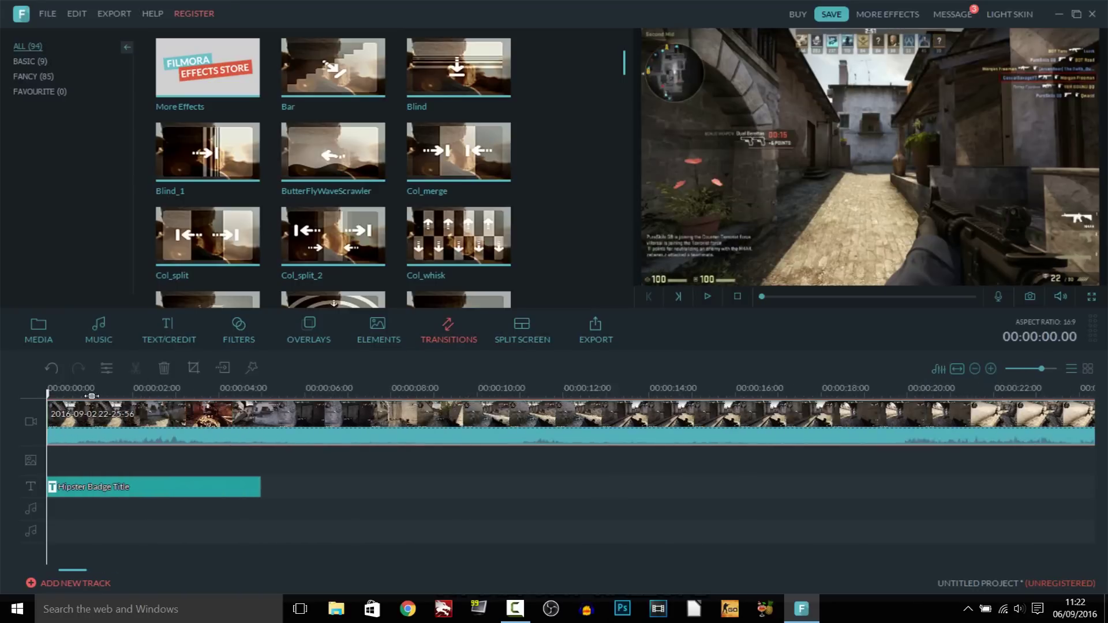
scroll(72, 477, up, 2)
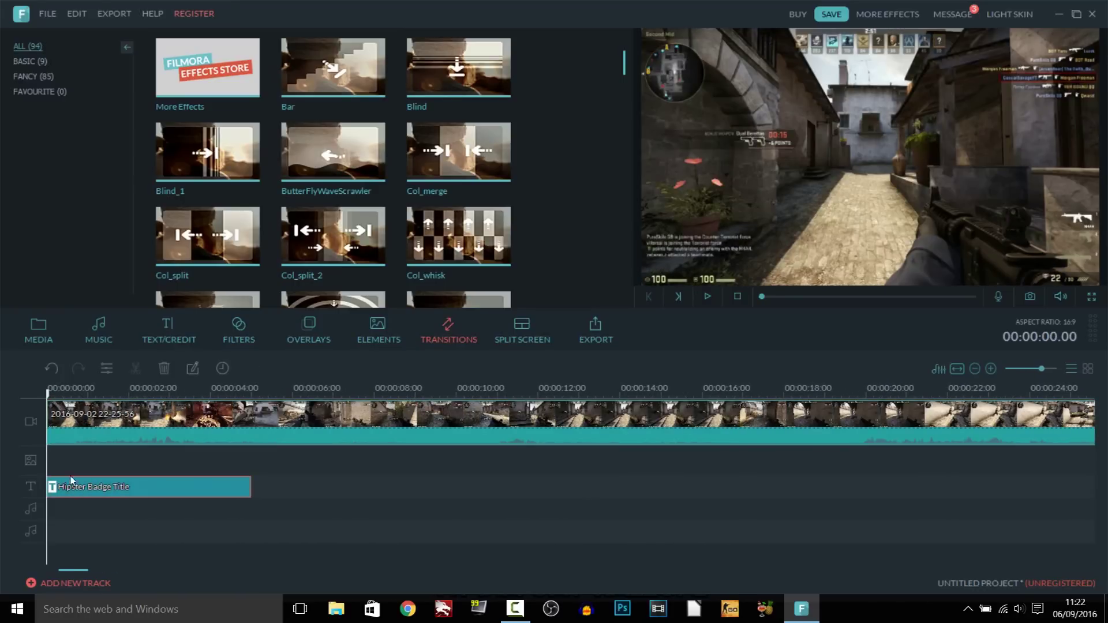
scroll(469, 277, down, 10)
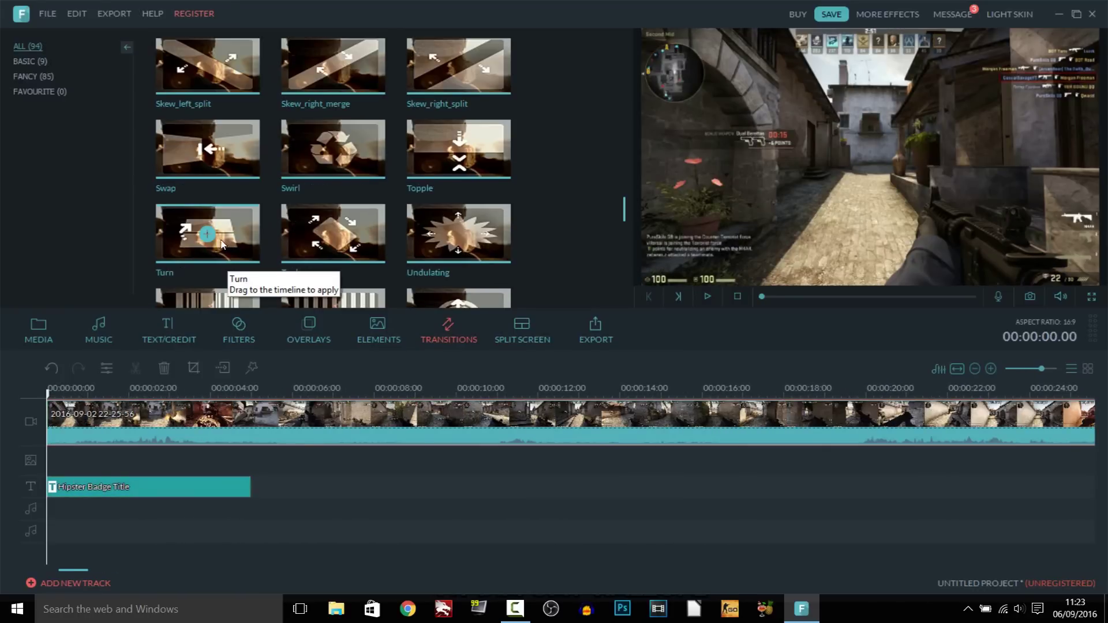
click(208, 236)
click(237, 257)
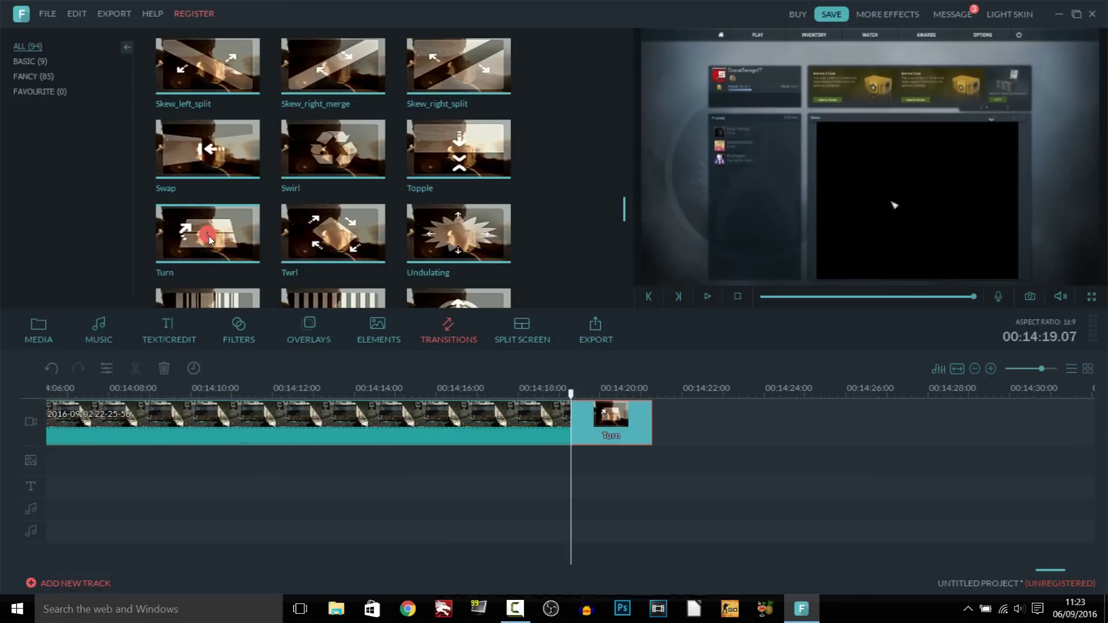
Step: Drag the Turn transition's left edge earlier to lengthen it, then play back the ending
click(863, 414)
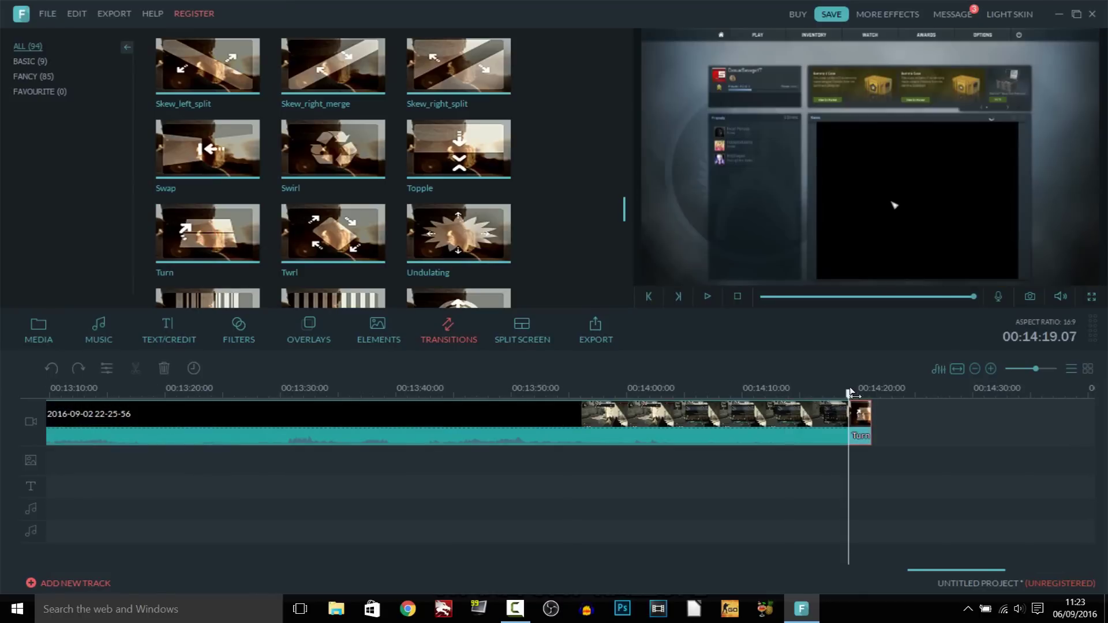
drag(853, 404, 831, 424)
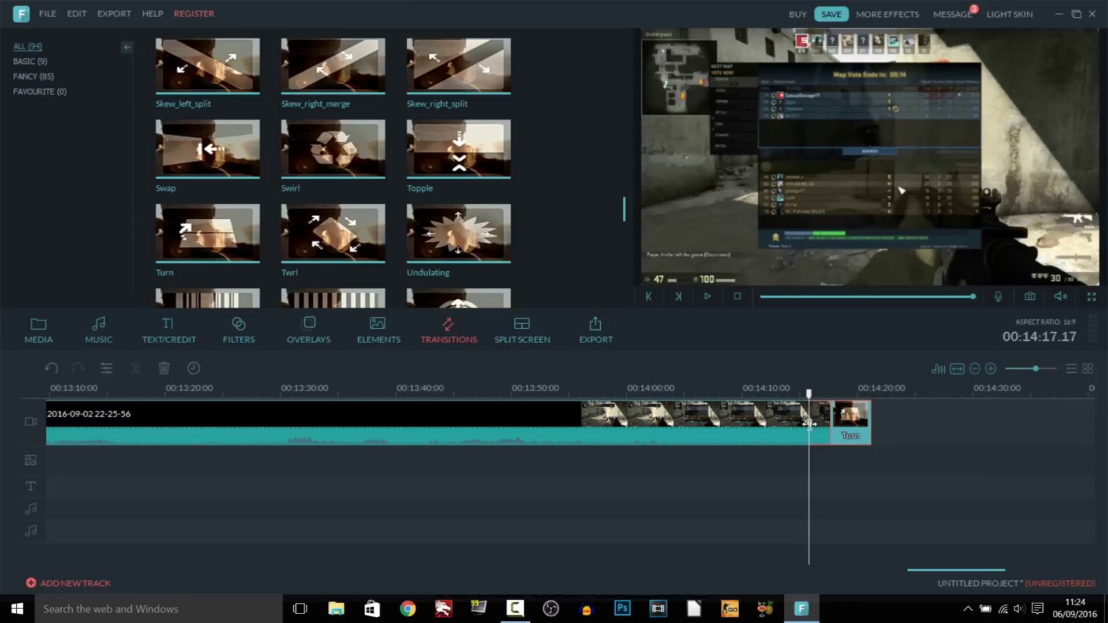
drag(809, 424, 800, 424)
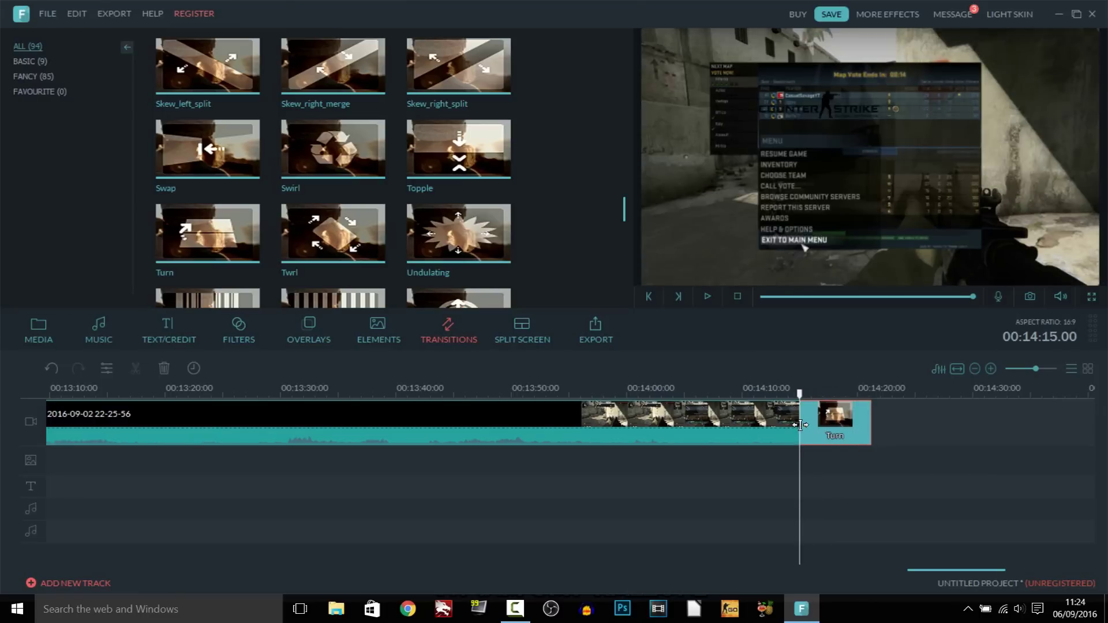
click(707, 298)
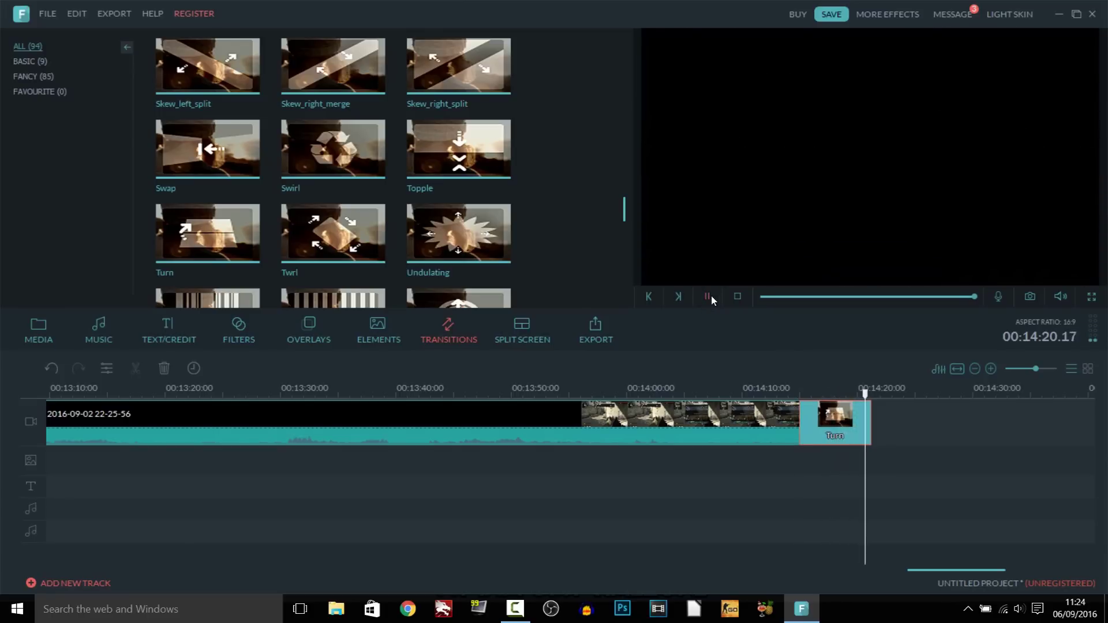
click(708, 297)
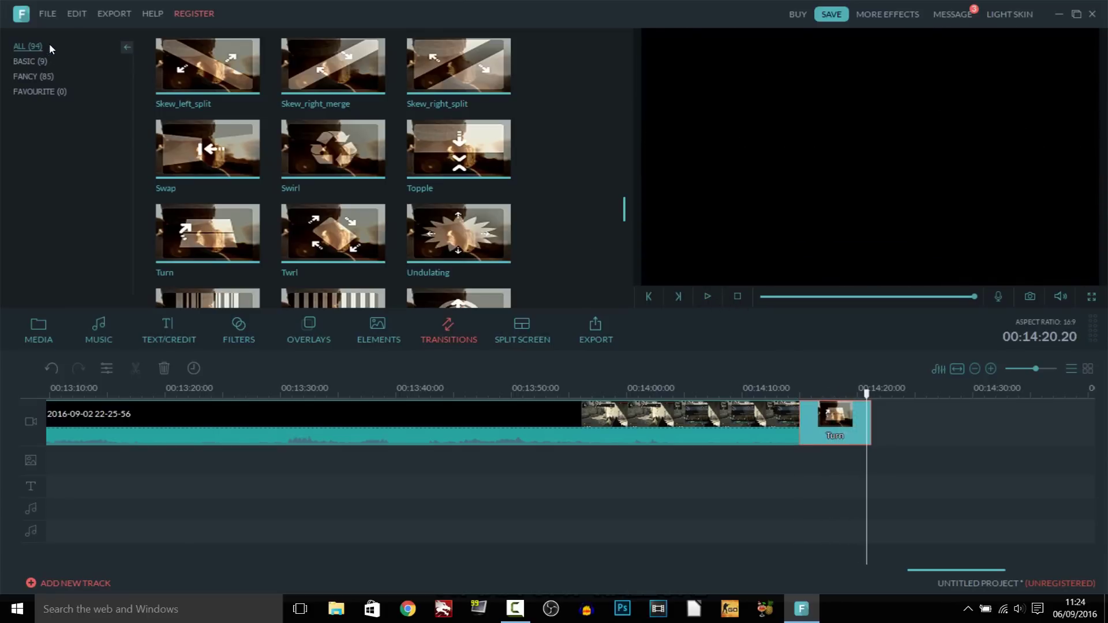
Step: Add the top-and-bottom two-screen split-screen layout to the project
click(546, 349)
mouse_move(393, 207)
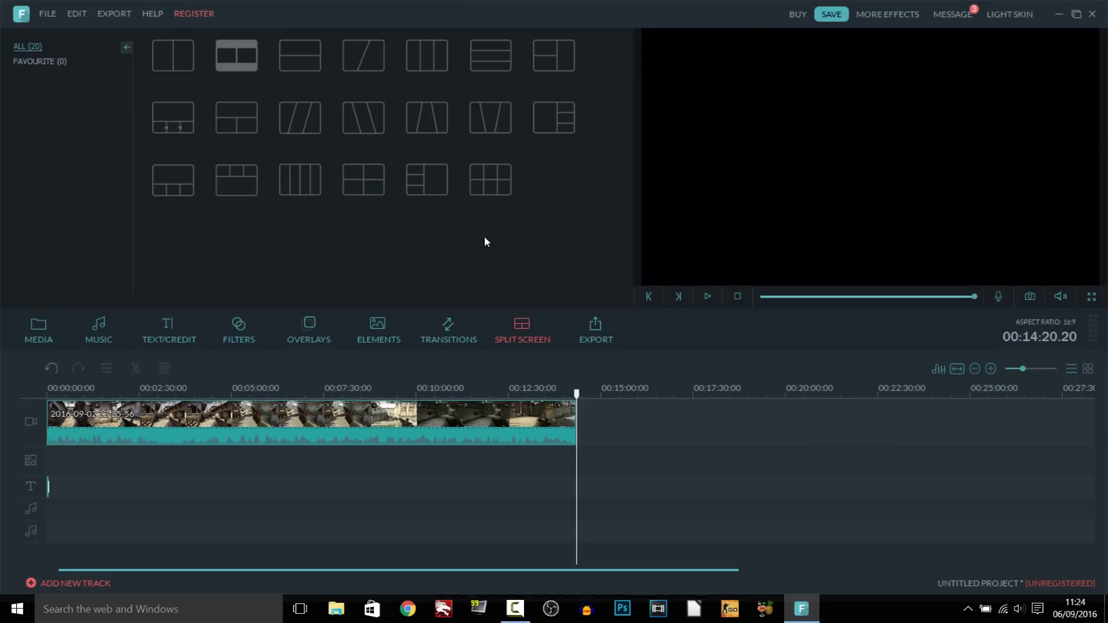
click(321, 70)
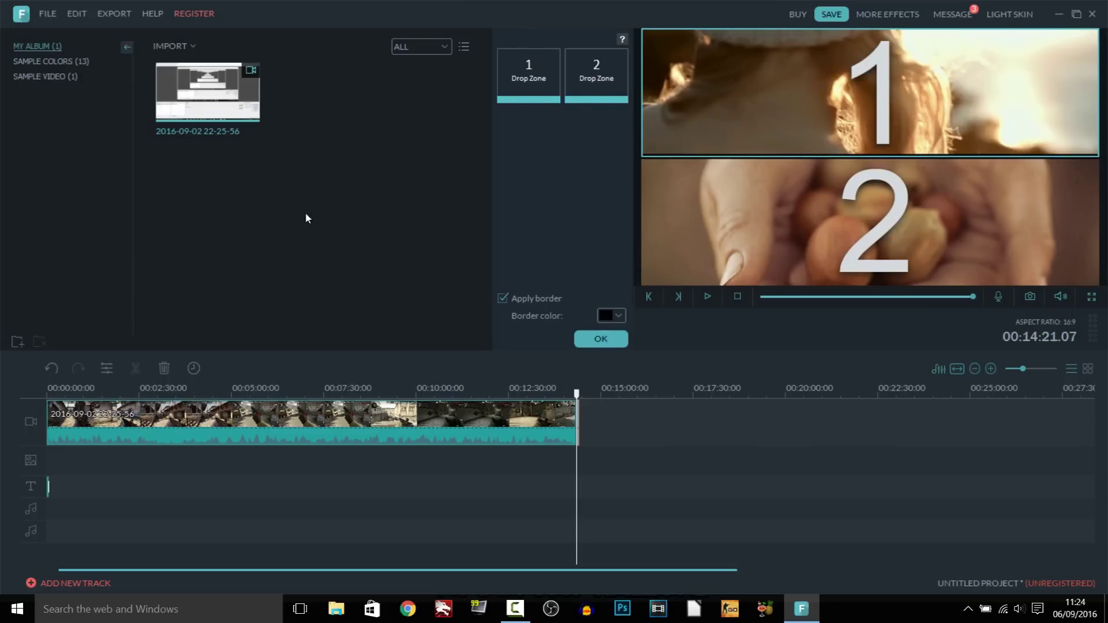
Step: Place the gameplay recording in Drop Zone 1, trim it to start later, and reframe it lower in the top cell
drag(210, 110, 532, 75)
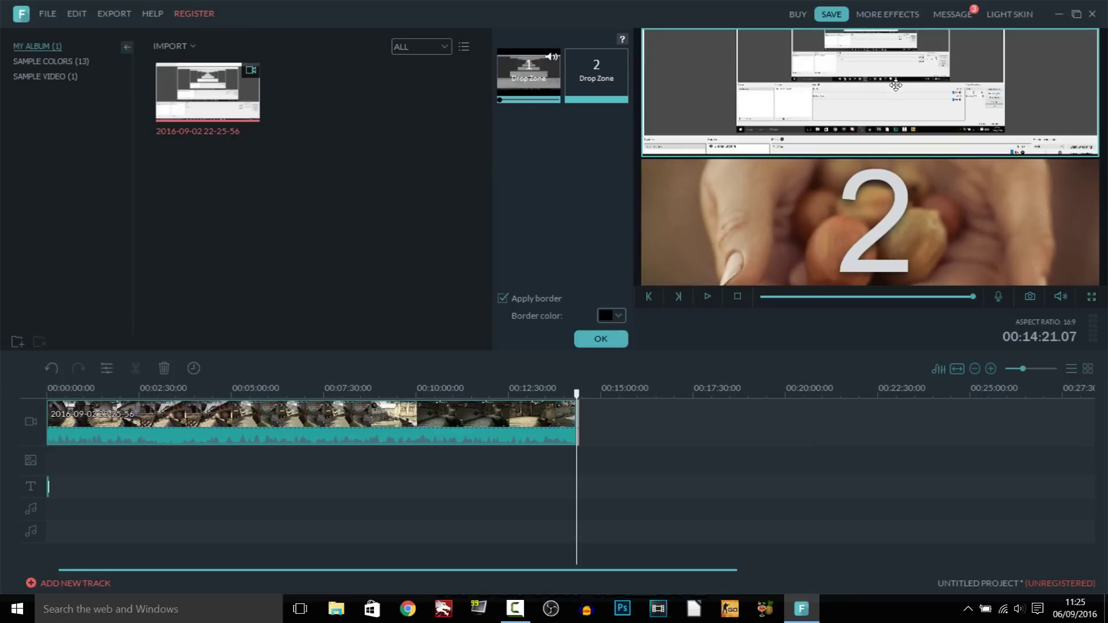
drag(895, 86, 892, 120)
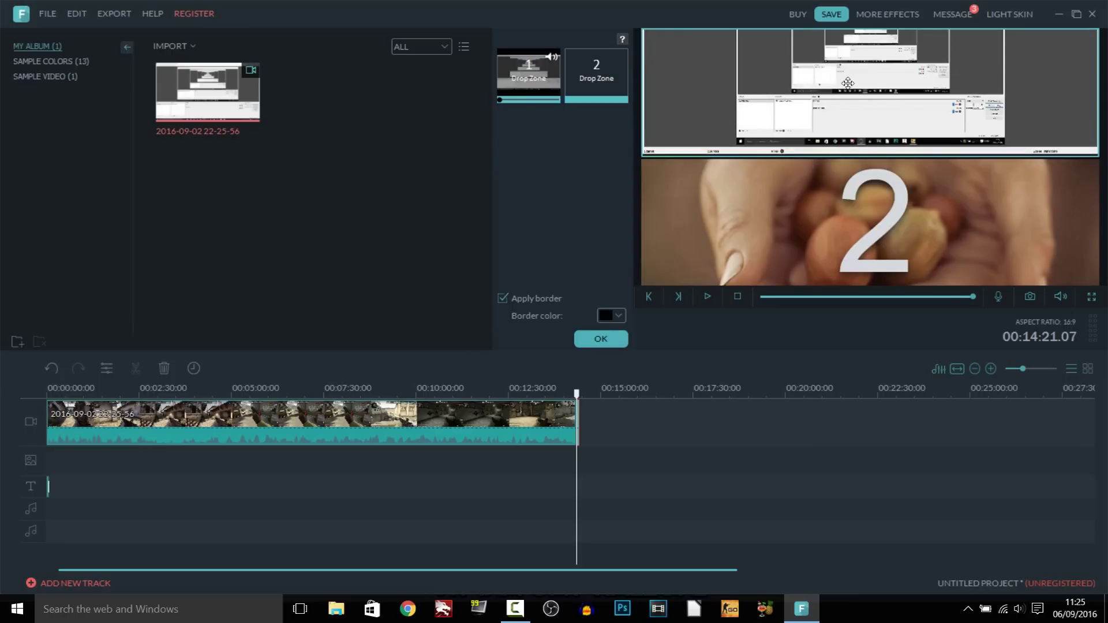
drag(848, 83, 847, 60)
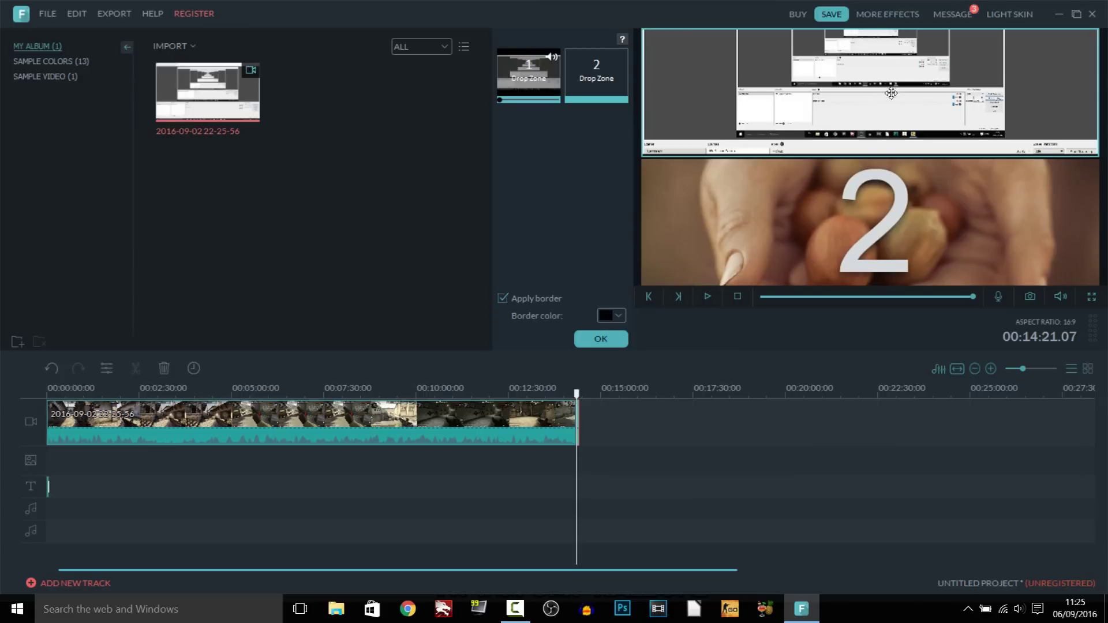
drag(891, 93, 891, 110)
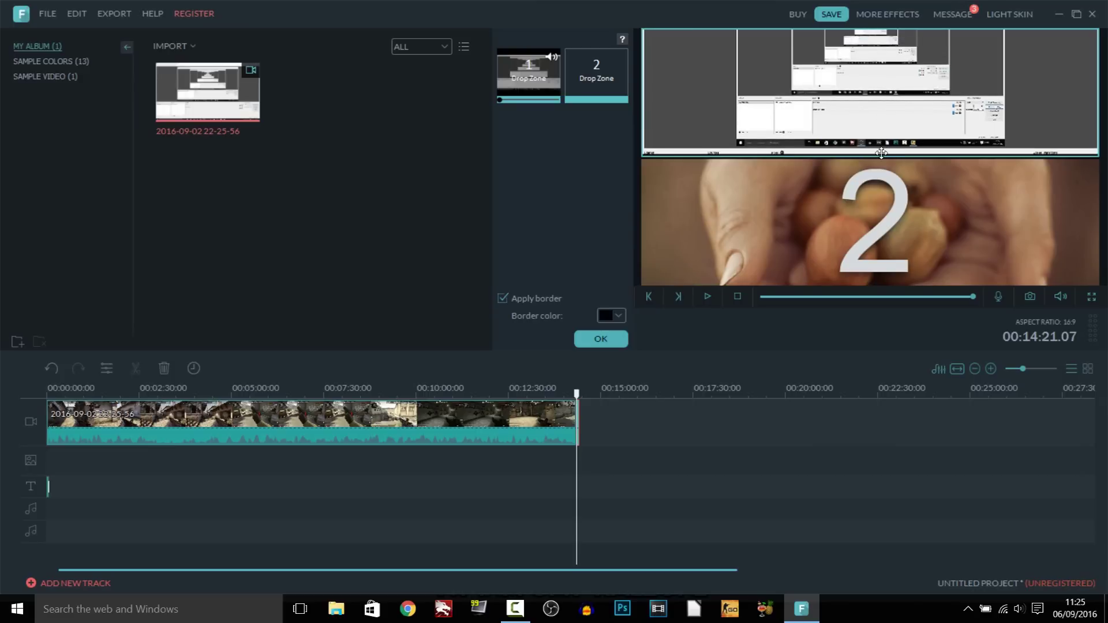
drag(882, 153, 890, 158)
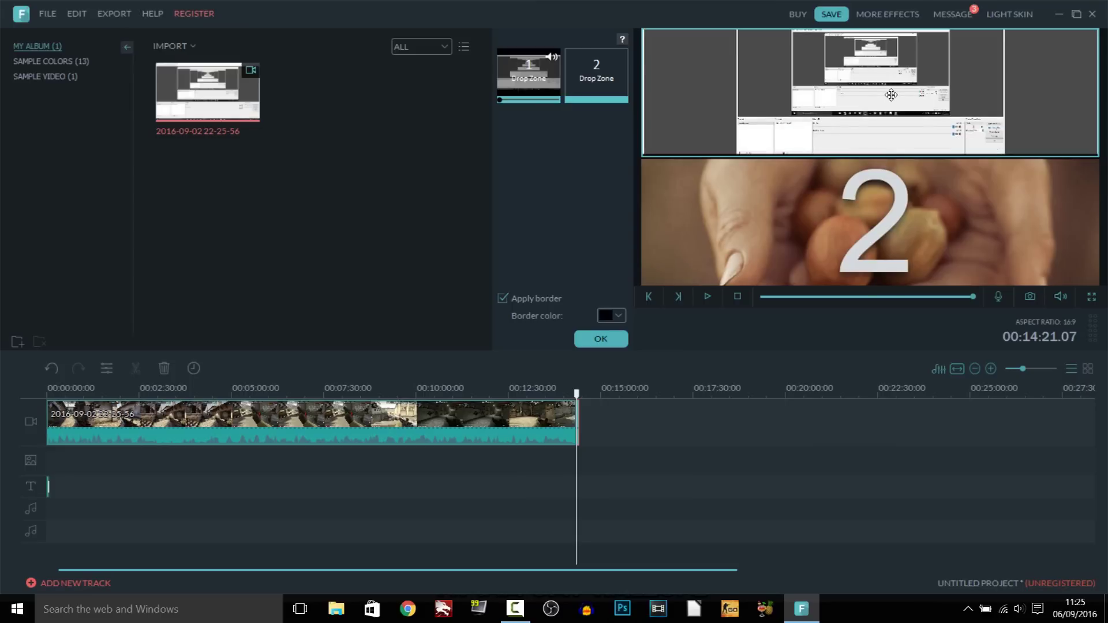
drag(892, 80, 894, 64)
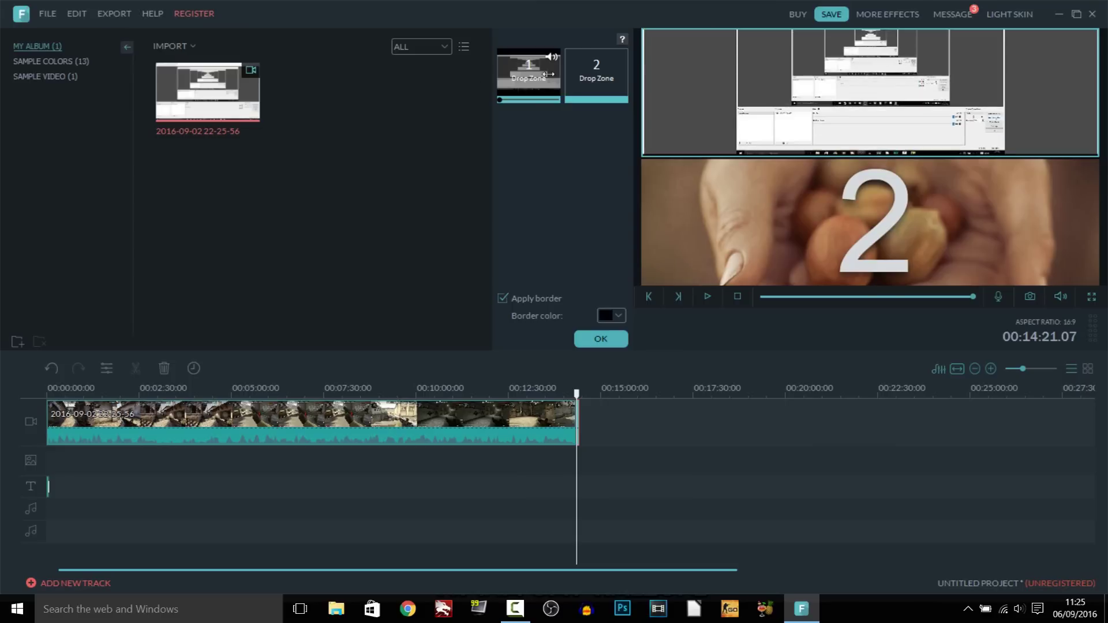
drag(499, 100, 511, 100)
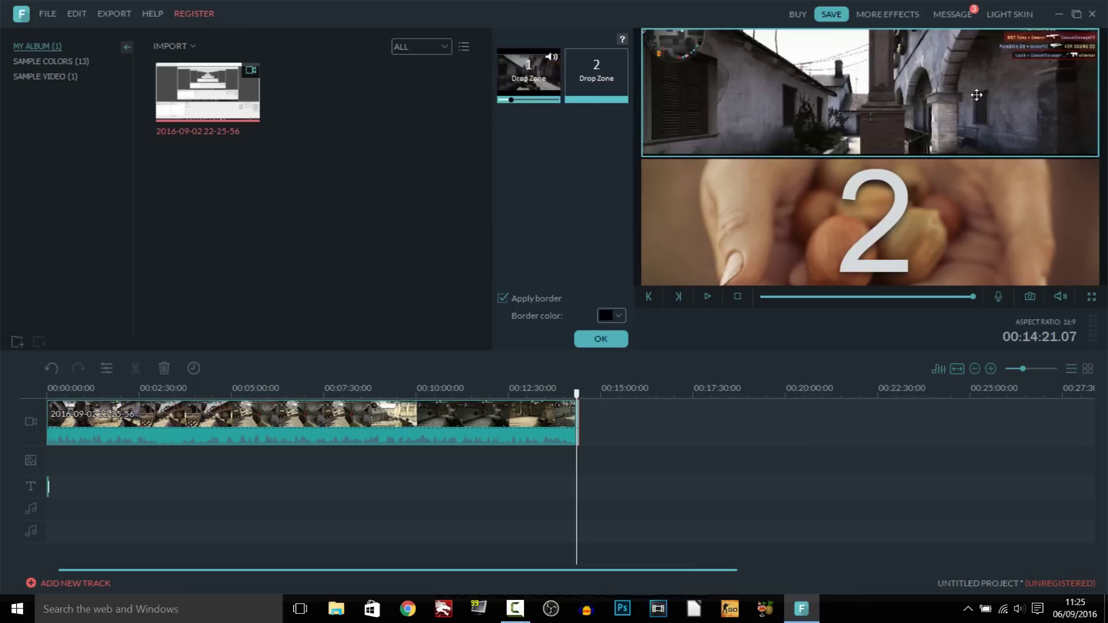
drag(953, 111, 1048, 85)
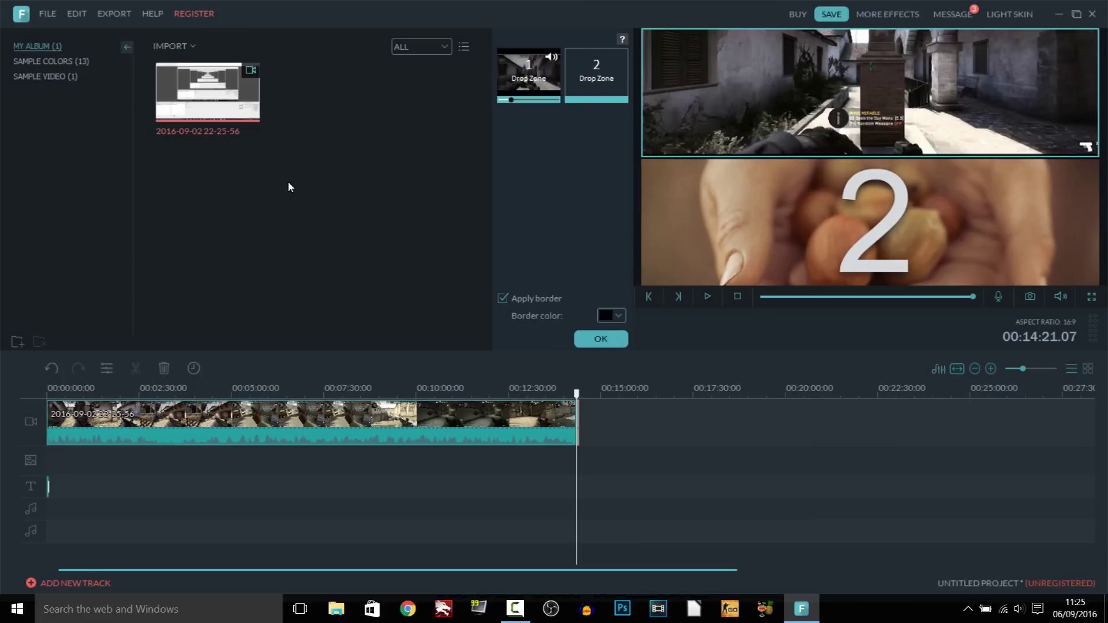
Step: Import the MLG PHOTOBOOTH video through Import Media Files
click(181, 49)
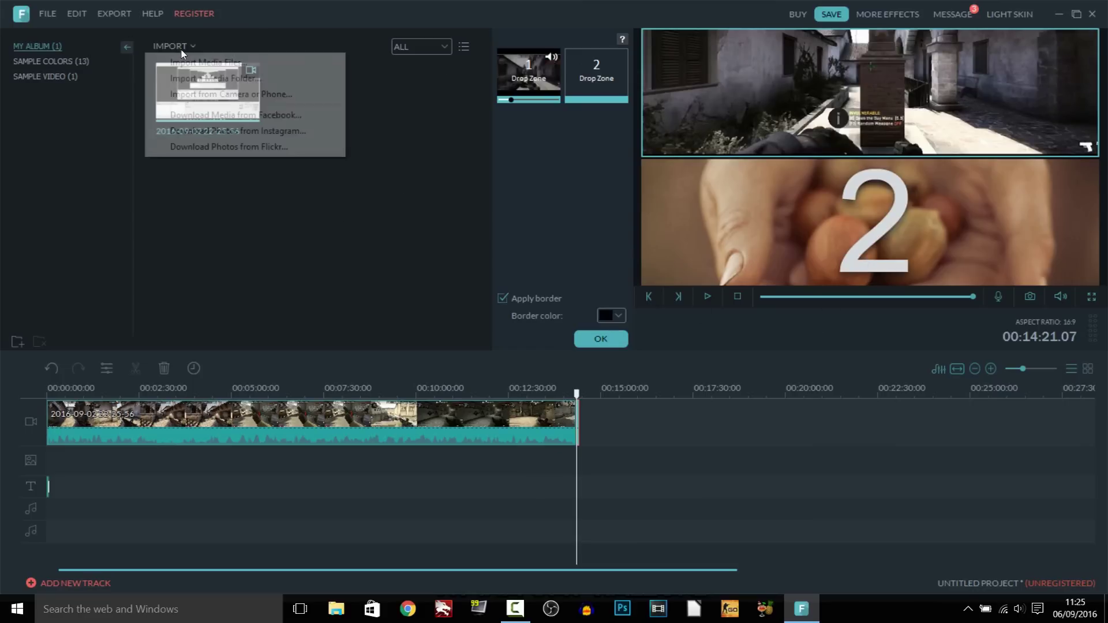
click(194, 63)
double_click(334, 105)
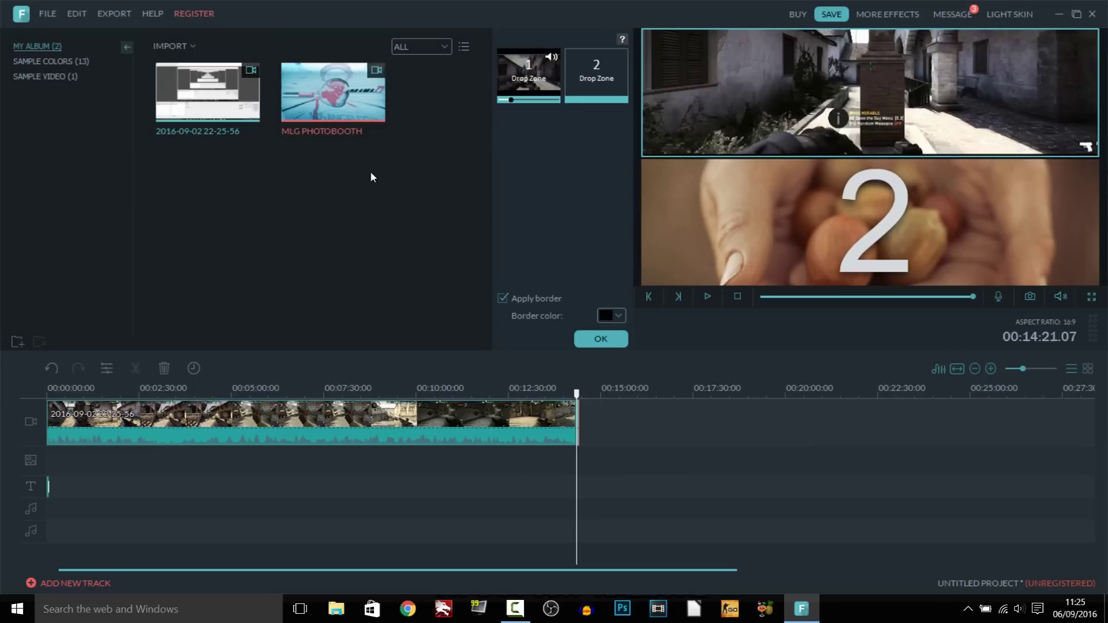
Step: Place MLG PHOTOBOOTH in Drop Zone 2, trimmed to start later, and step back one frame
drag(370, 110, 598, 84)
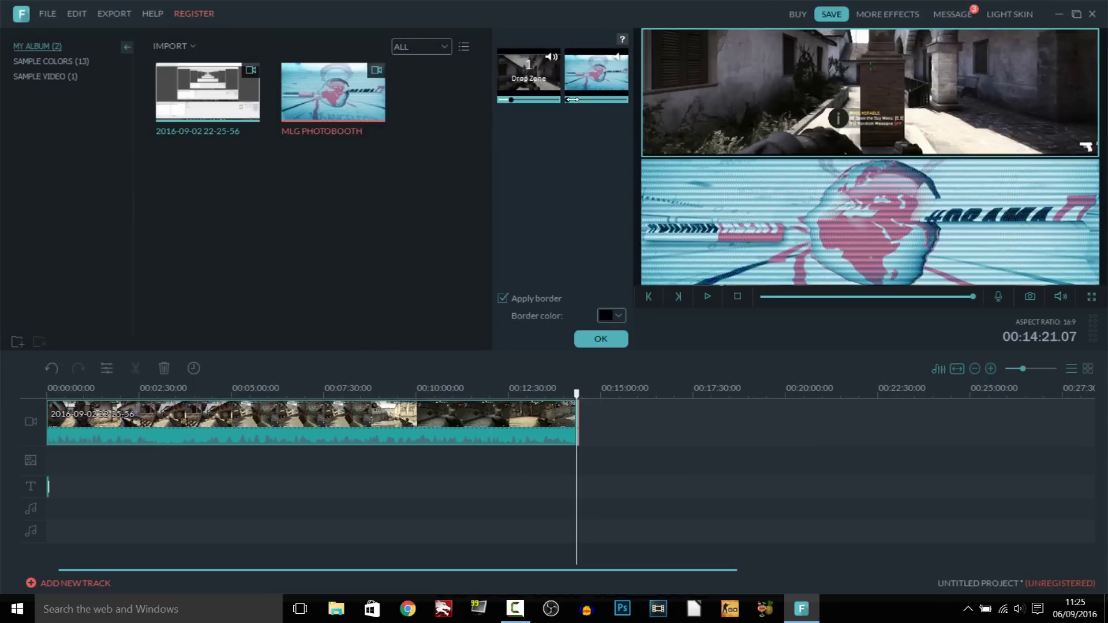
drag(585, 99, 624, 100)
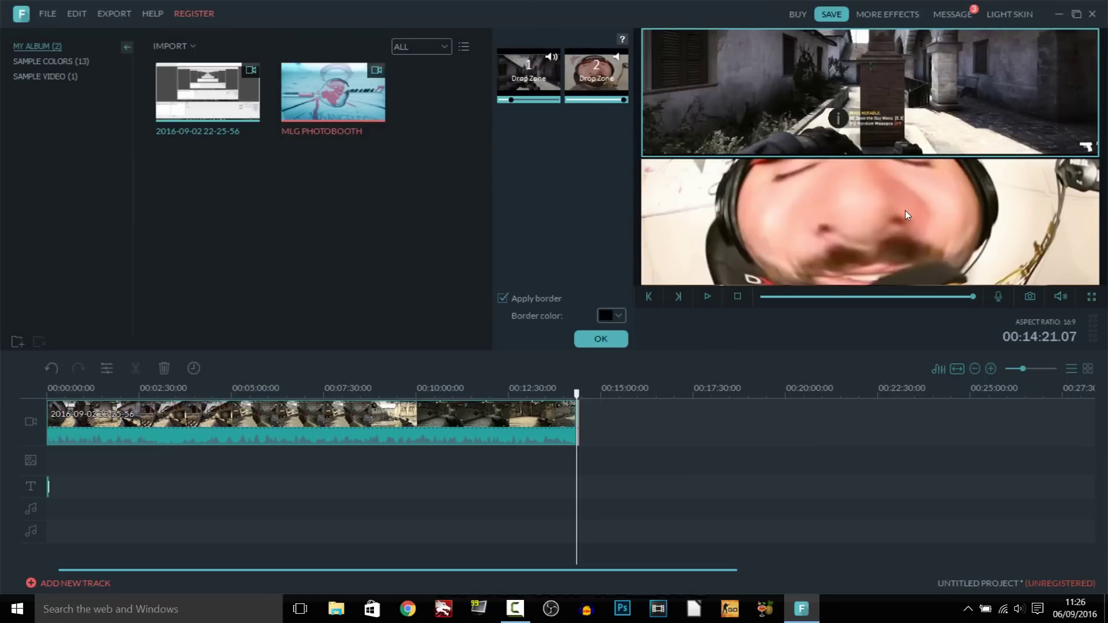
click(889, 210)
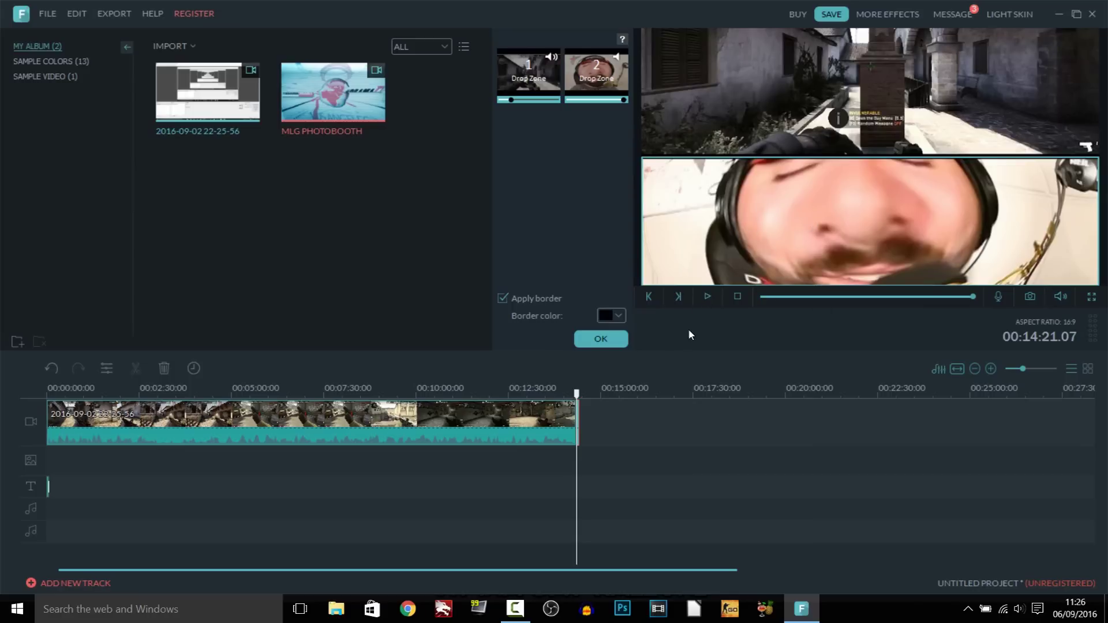
click(649, 299)
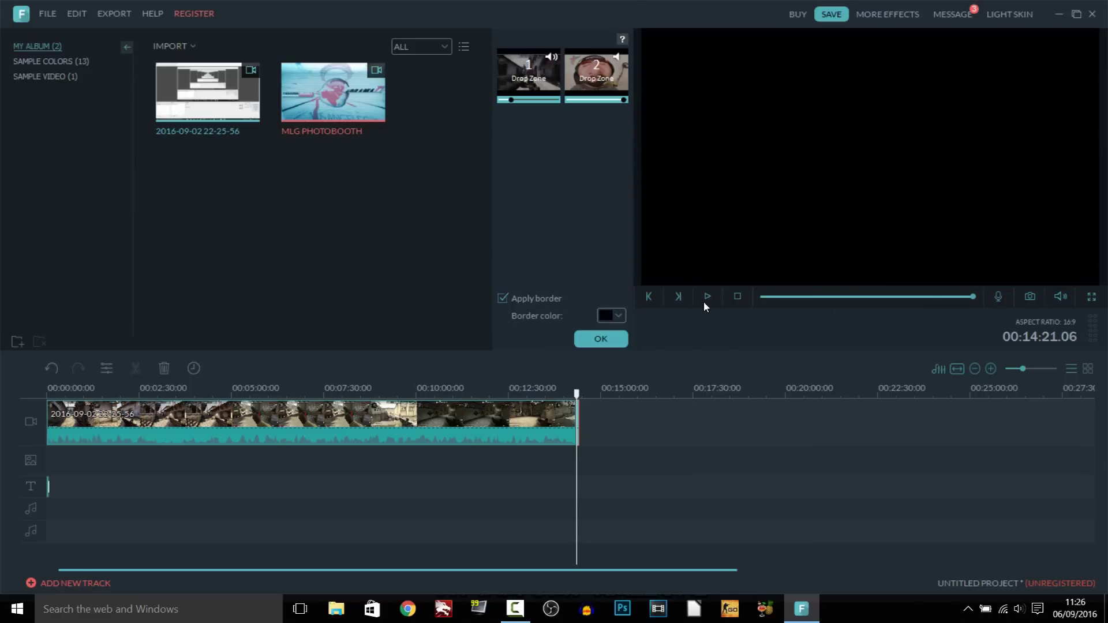
Step: Play the split-screen preview, including full screen, leaving the border colour black
click(707, 298)
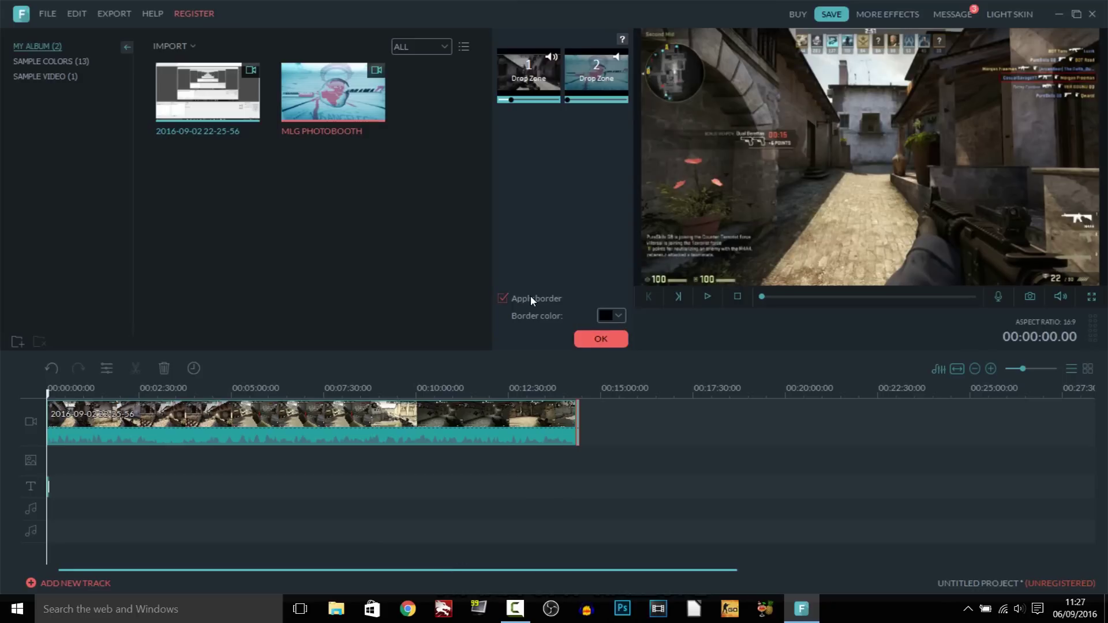
click(619, 315)
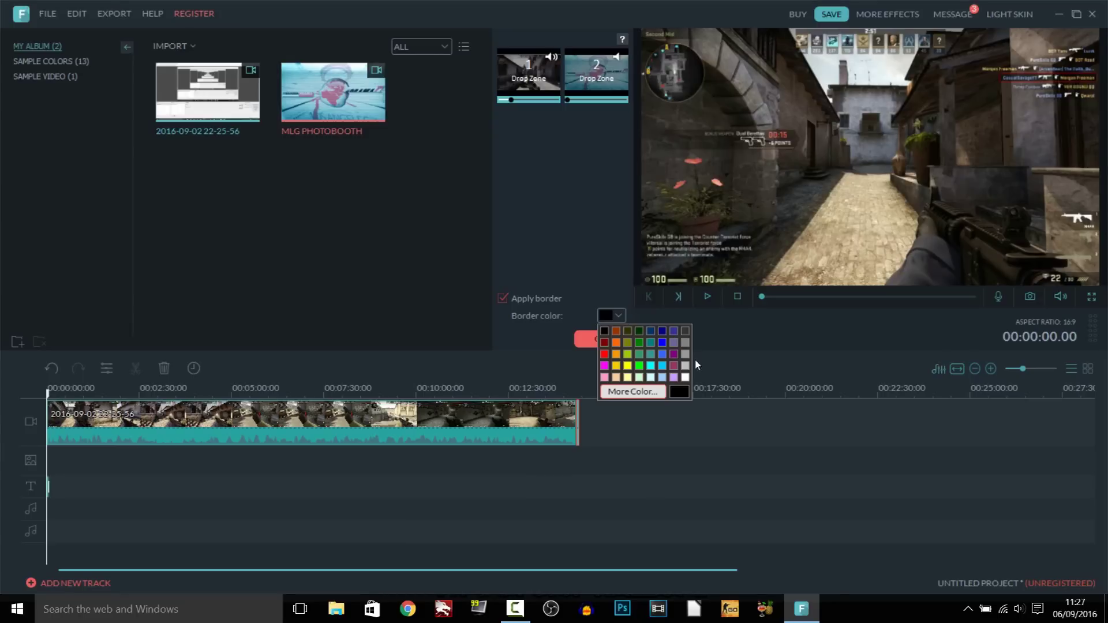
click(511, 224)
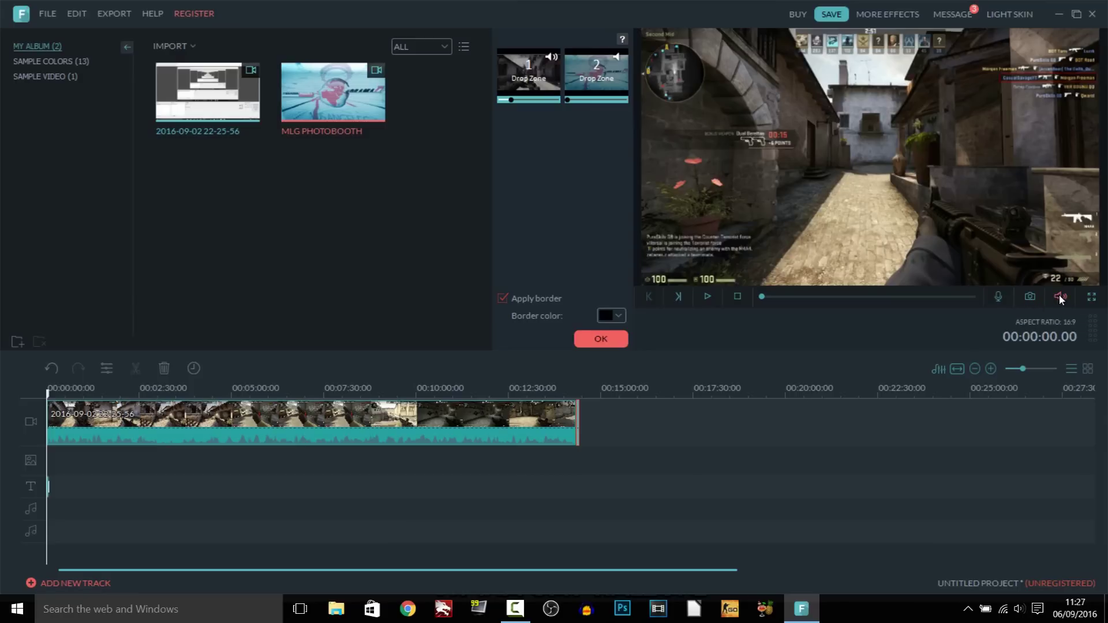
click(1091, 297)
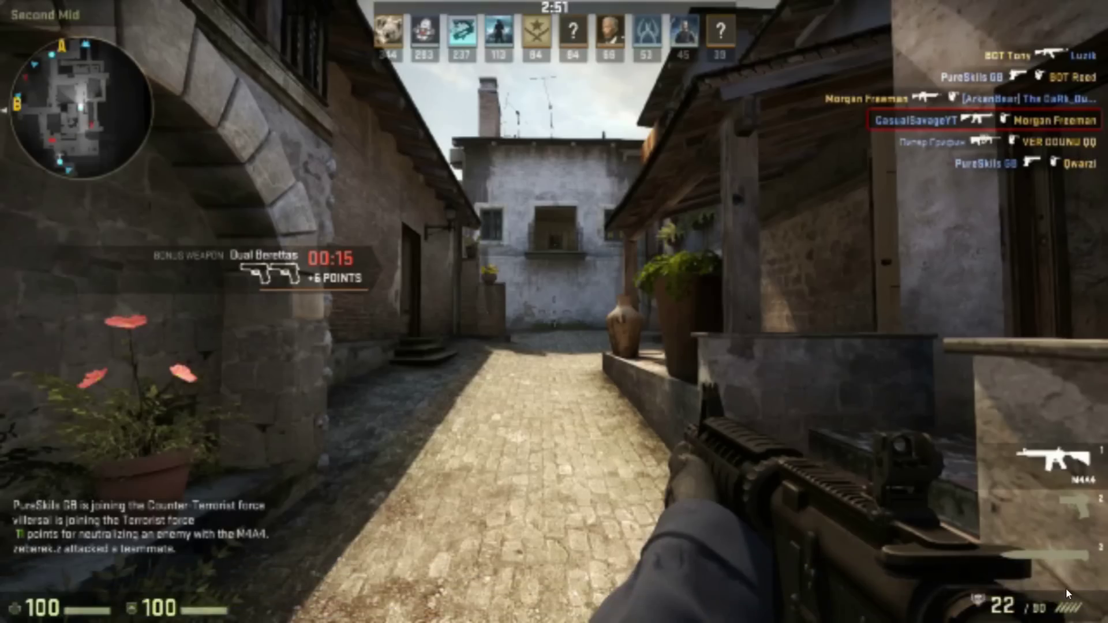
key(Escape)
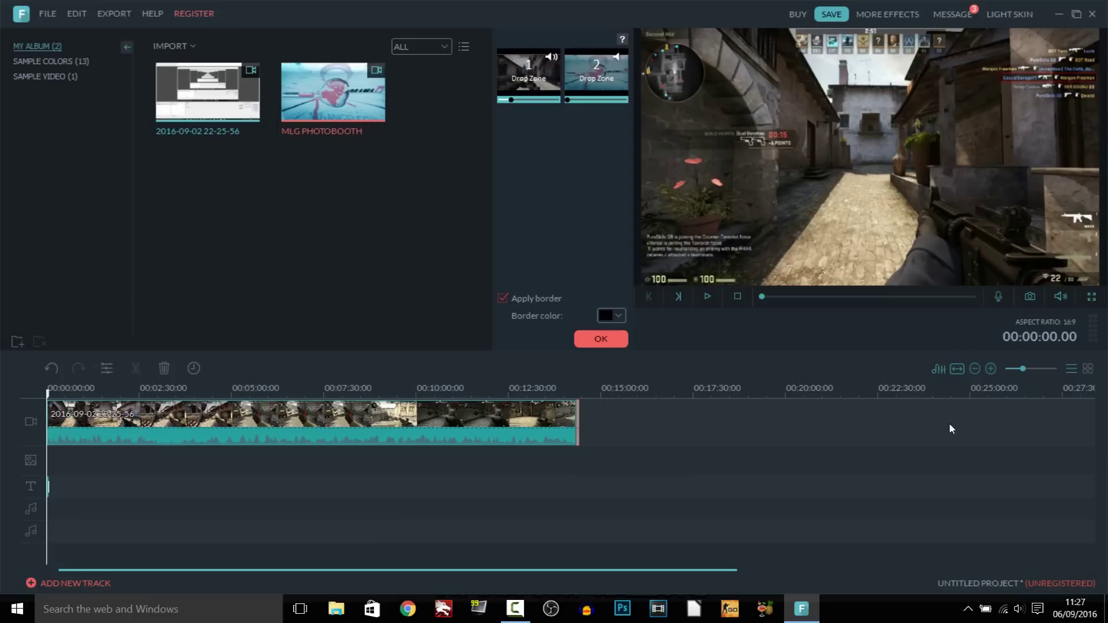
Step: Open the Audio Mixer and close it with all tracks left at 0 dB
click(939, 371)
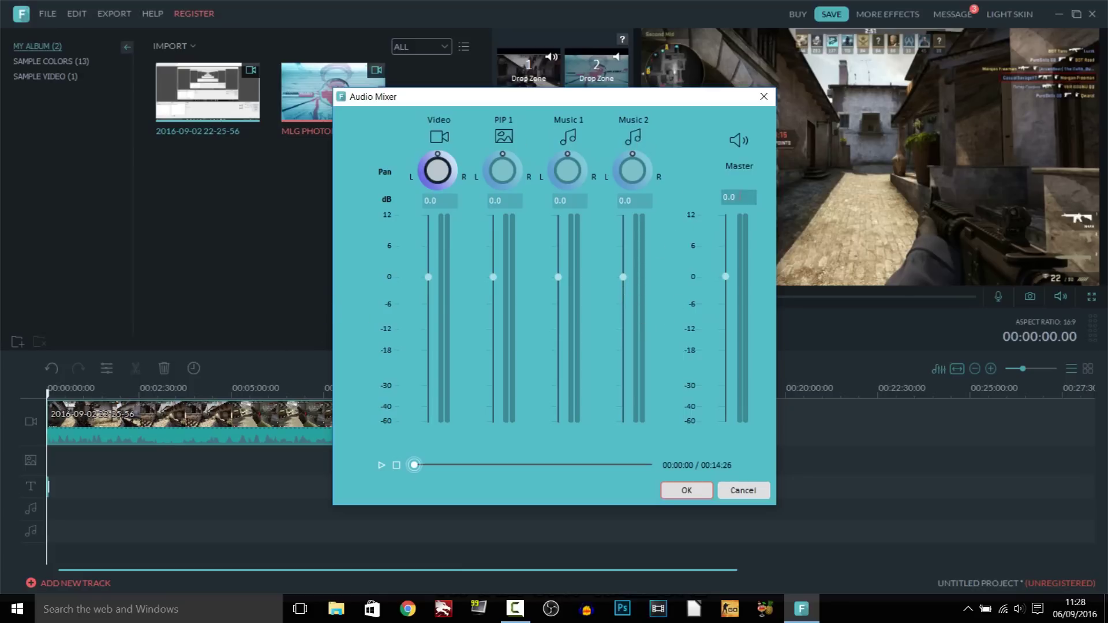
click(686, 490)
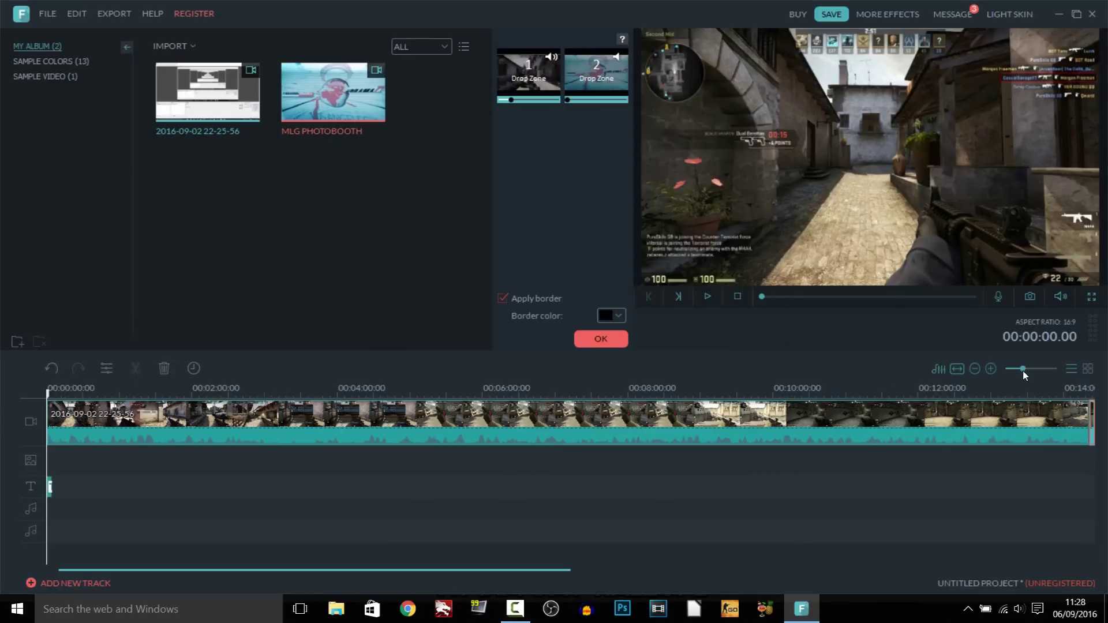
Step: Zoom the timeline to fit the whole clip and confirm the split-screen setup with OK
drag(1025, 371, 832, 385)
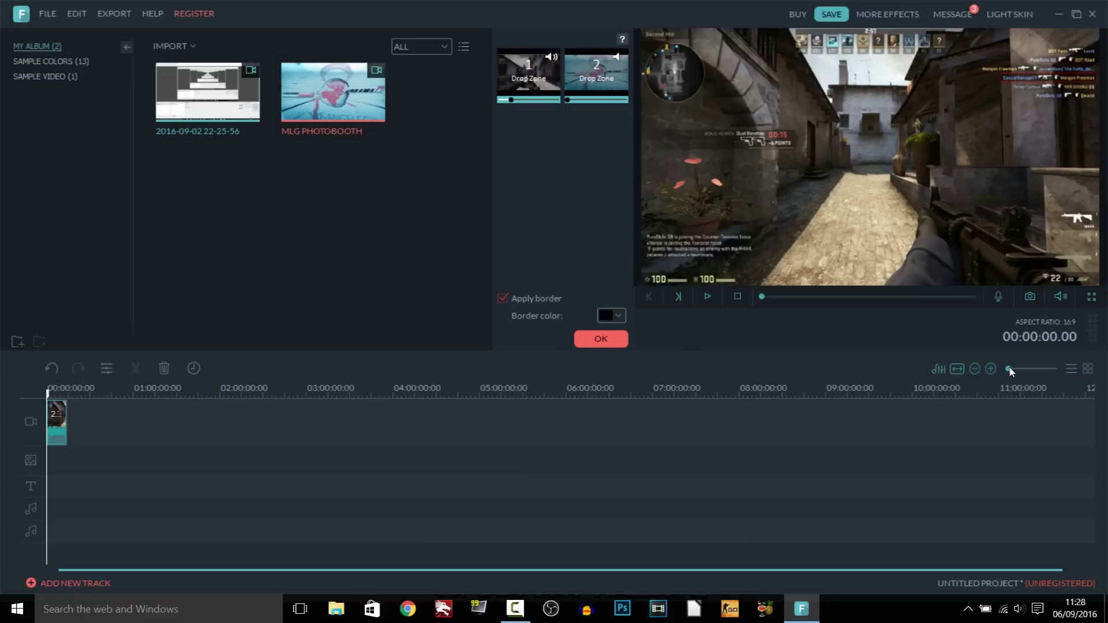
mouse_move(1009, 366)
mouse_down()
mouse_move(1027, 367)
mouse_move(1000, 372)
mouse_up()
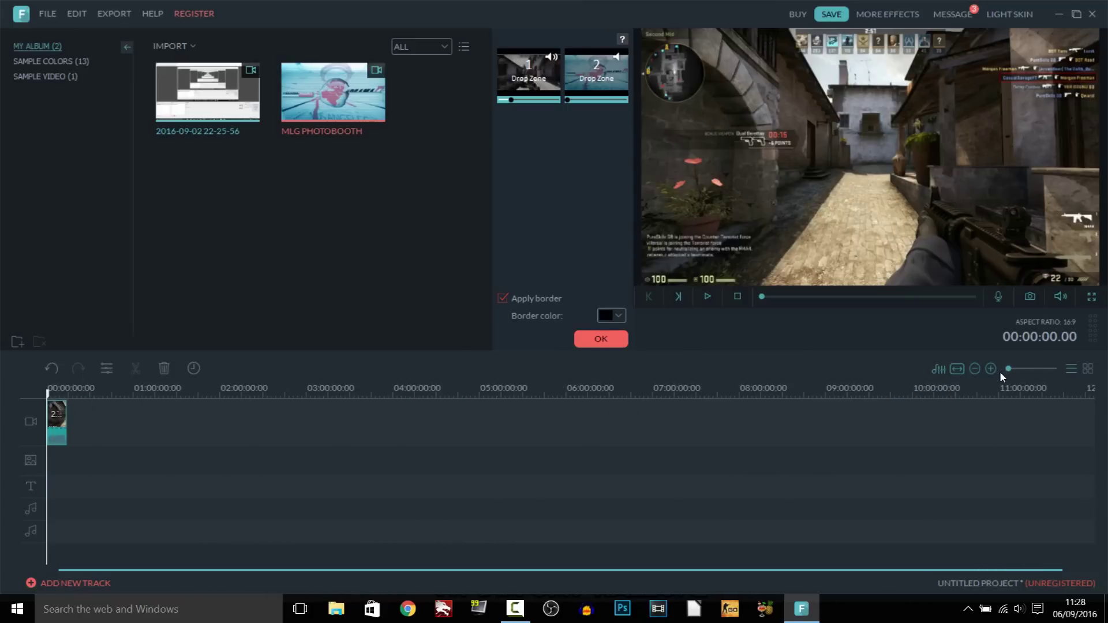
click(954, 371)
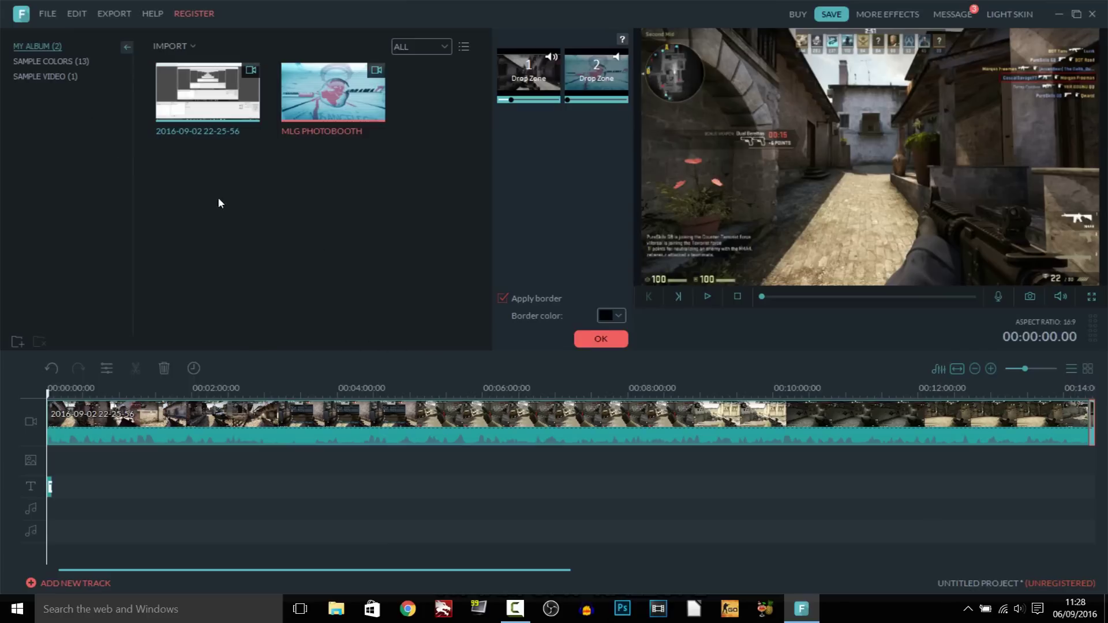
click(601, 339)
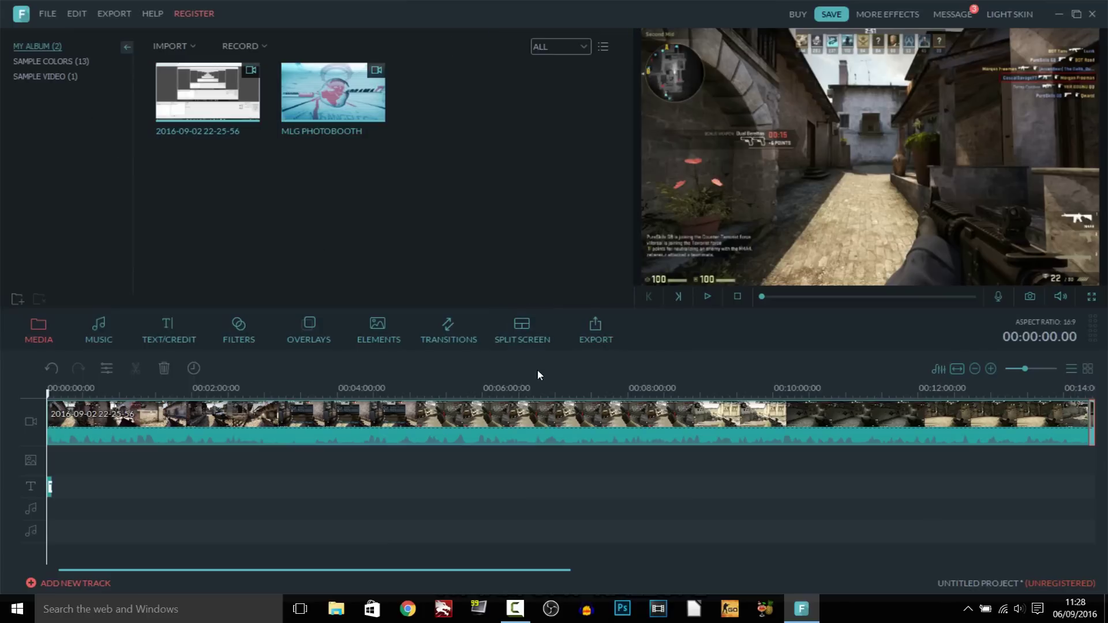
click(593, 338)
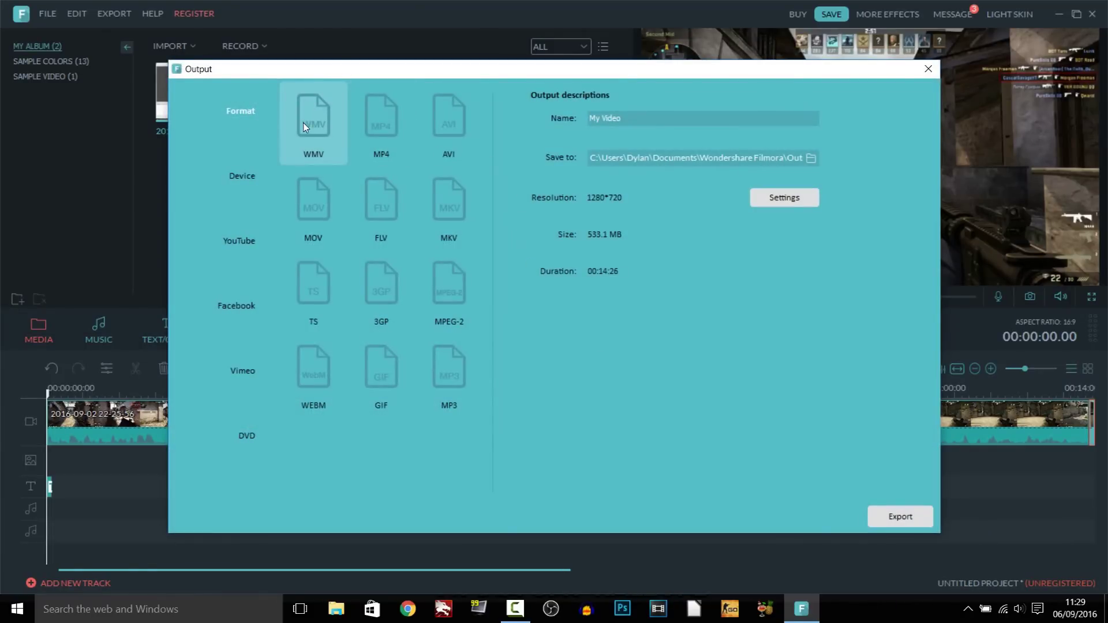
Step: Choose MP4 as the export format and set the quality to Best
click(370, 118)
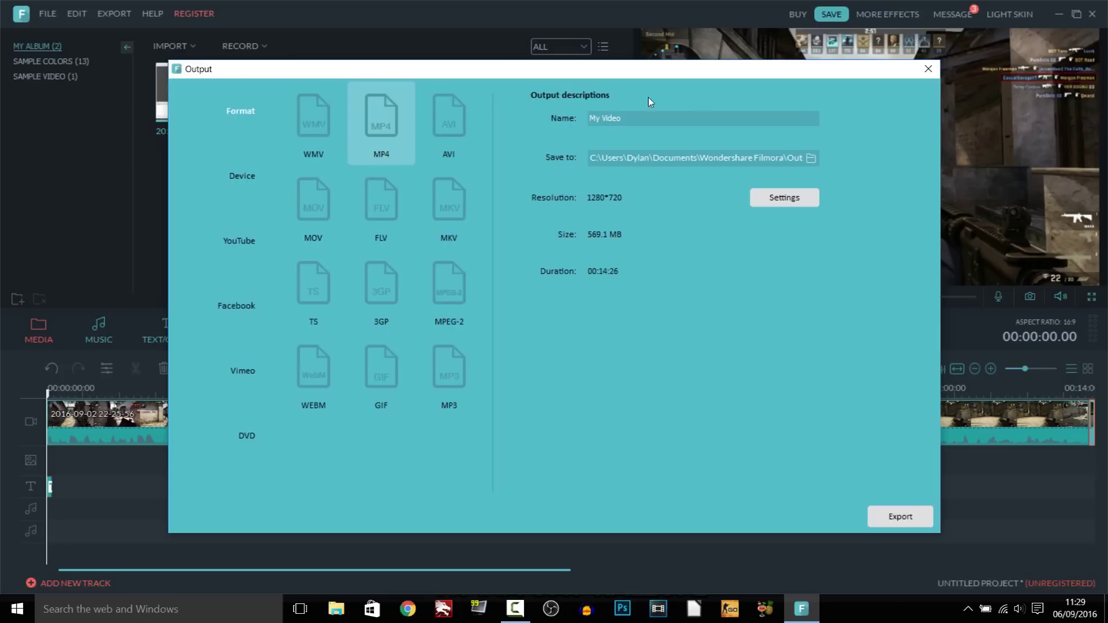
click(600, 118)
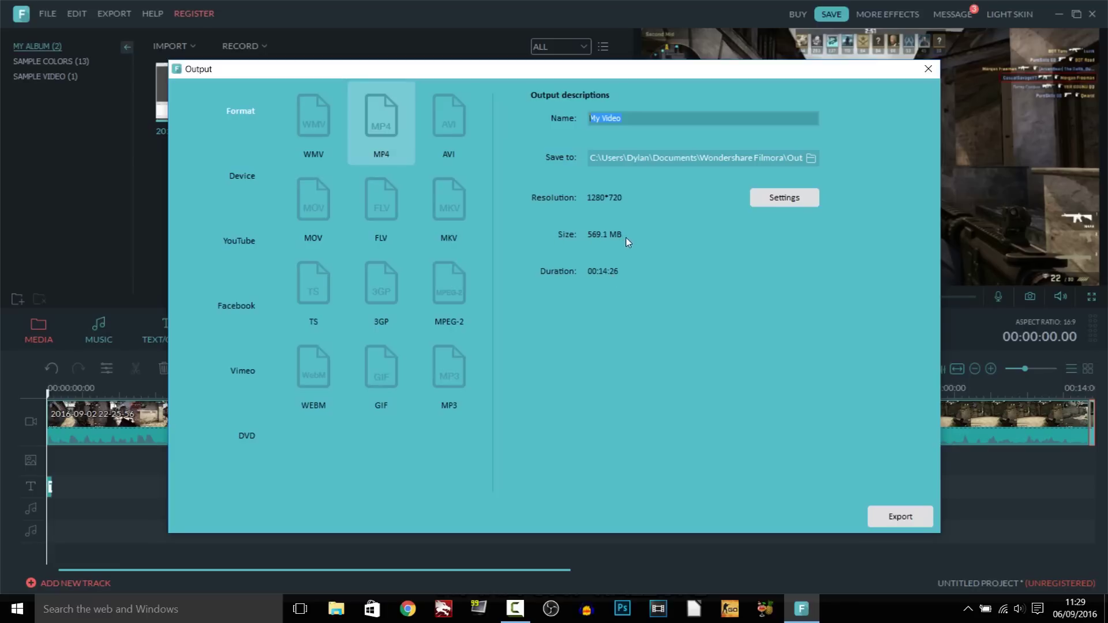
click(812, 200)
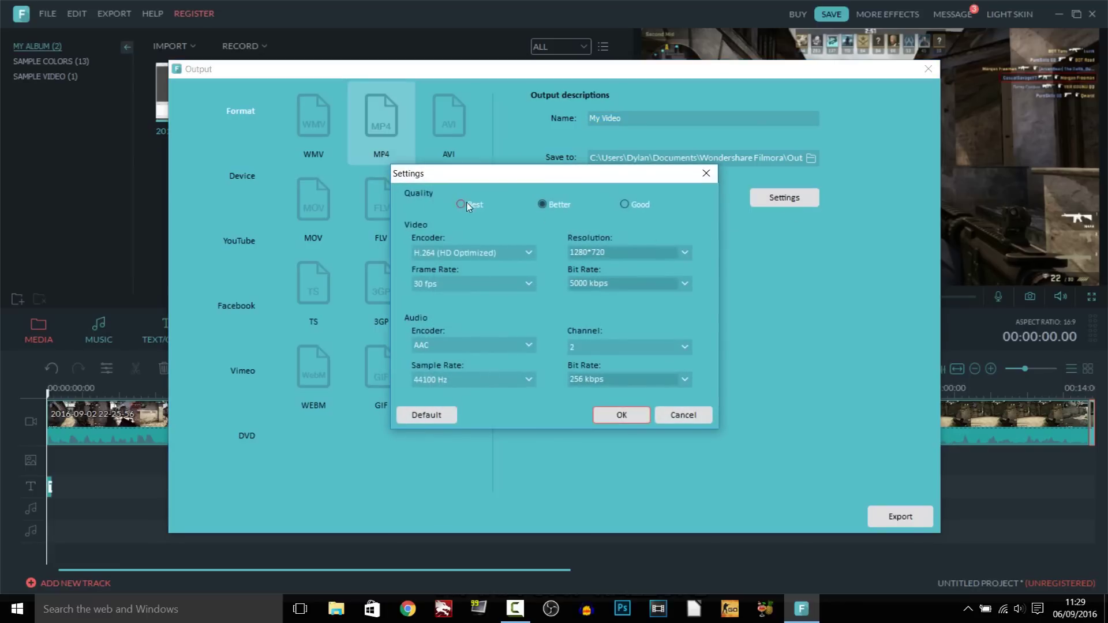
click(470, 205)
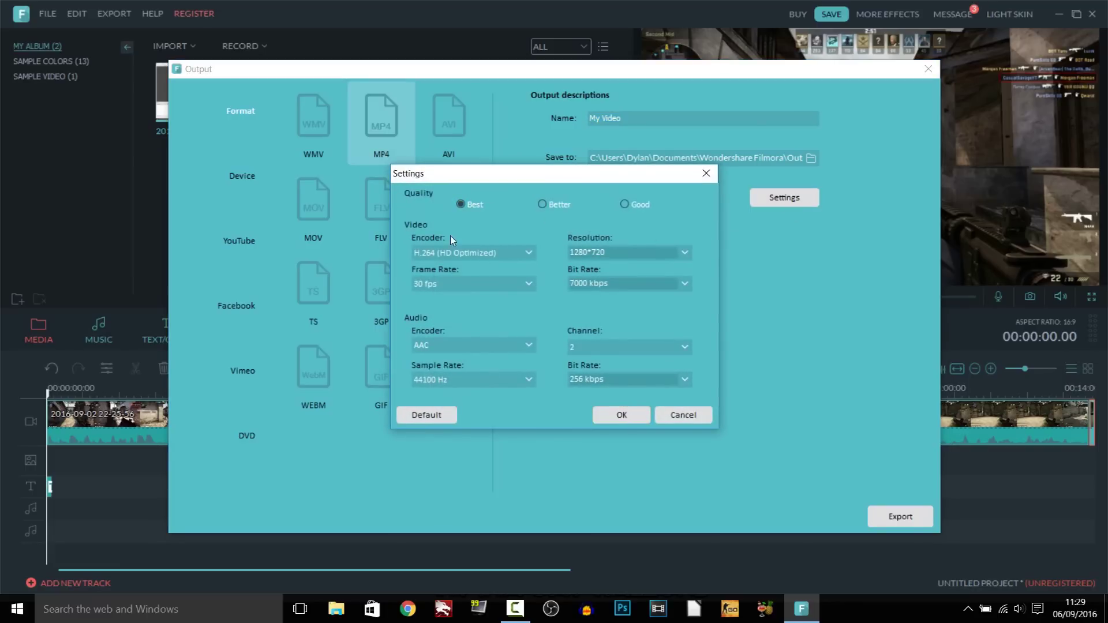
Step: Set the export resolution to 1920*1080, keeping H.264 and 30 fps
click(425, 252)
click(441, 290)
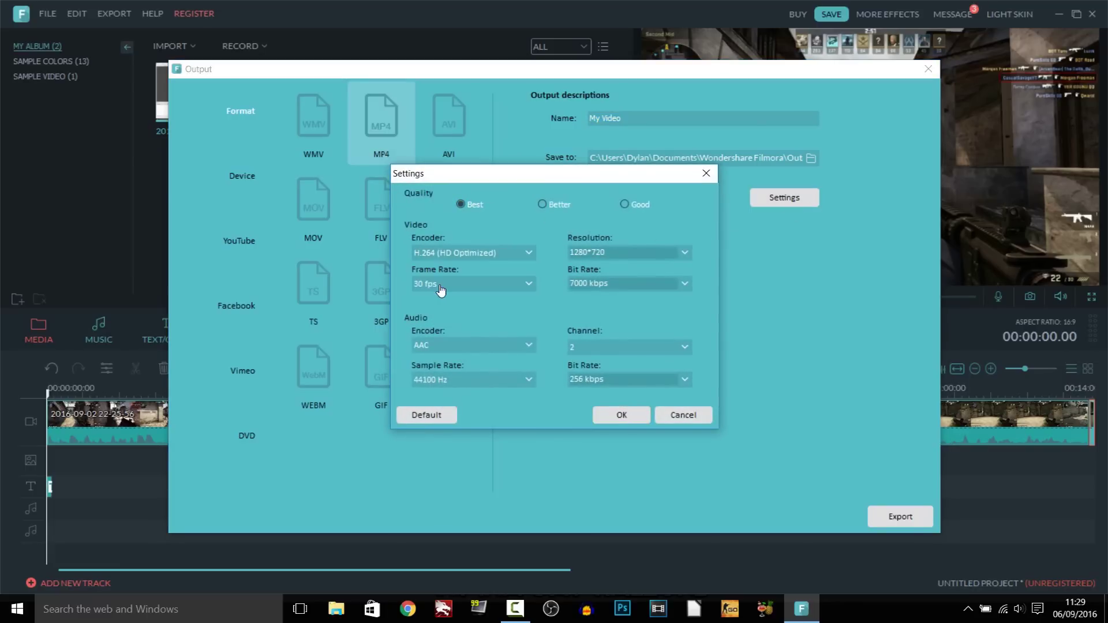
click(684, 253)
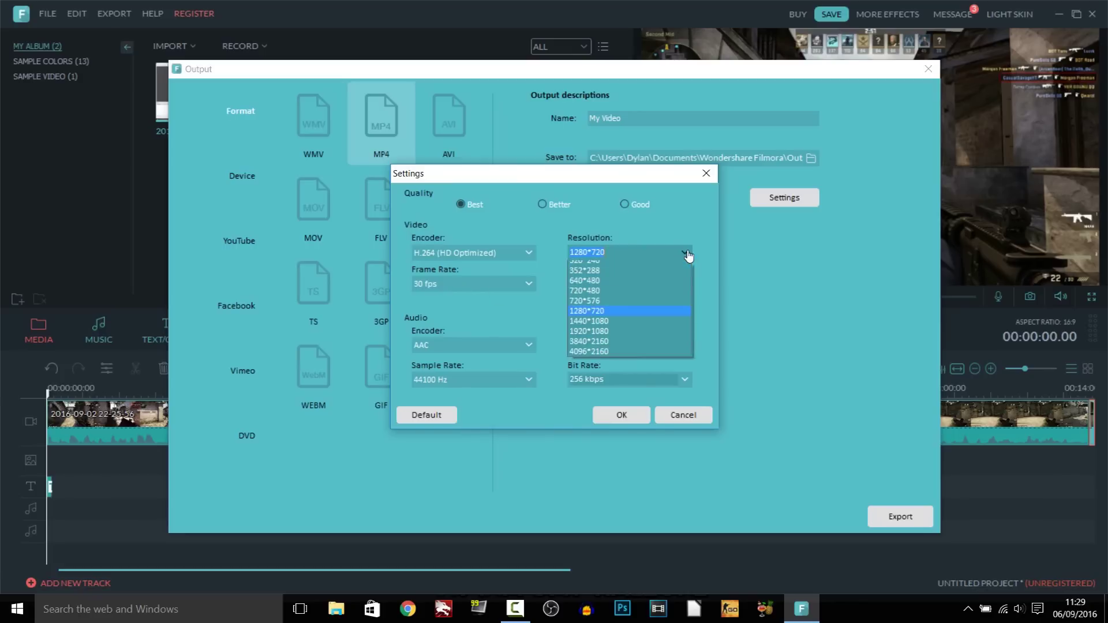
click(612, 337)
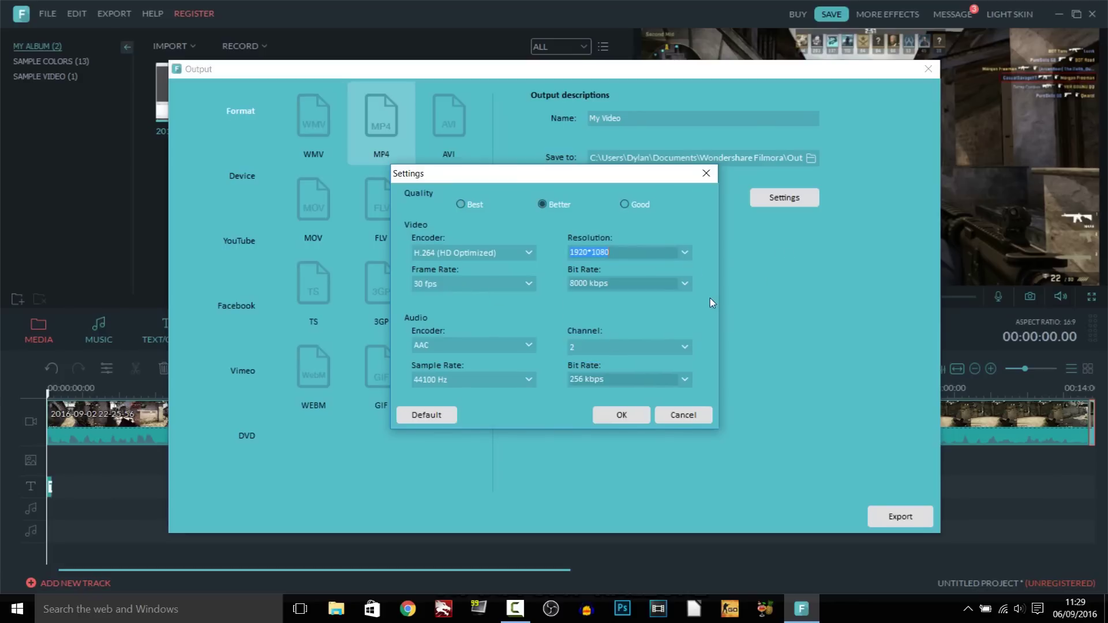
click(452, 289)
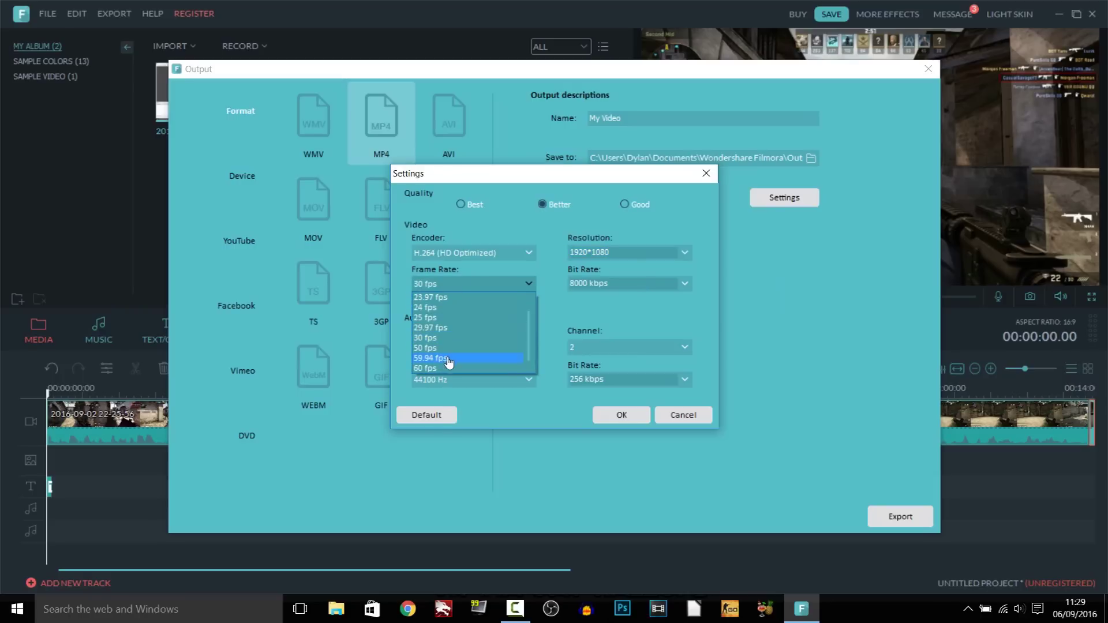
click(754, 306)
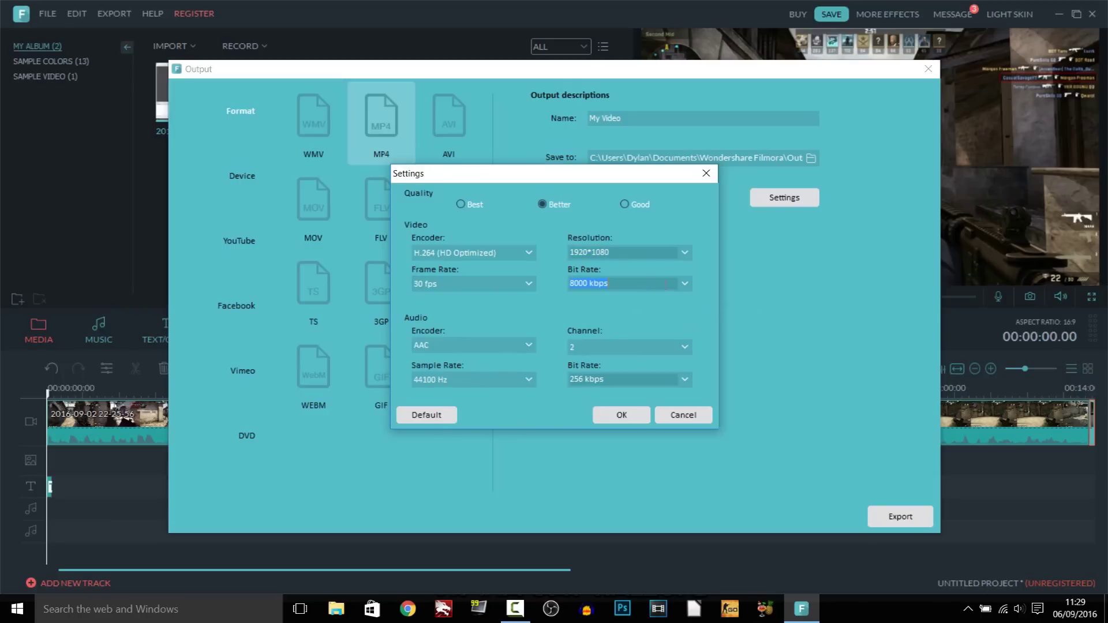
click(624, 415)
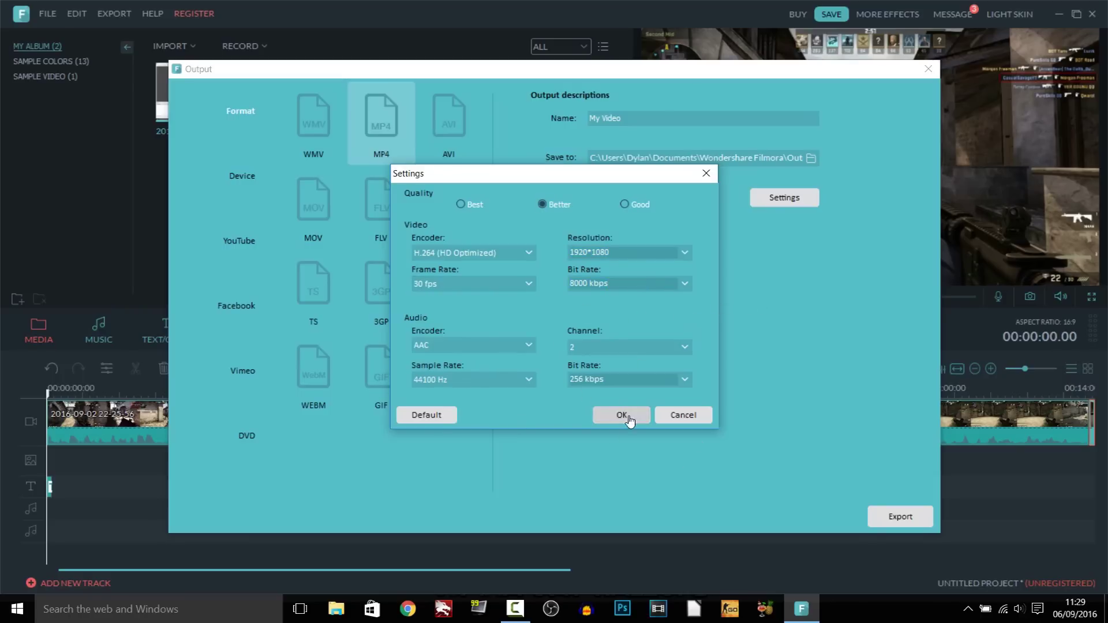
click(909, 521)
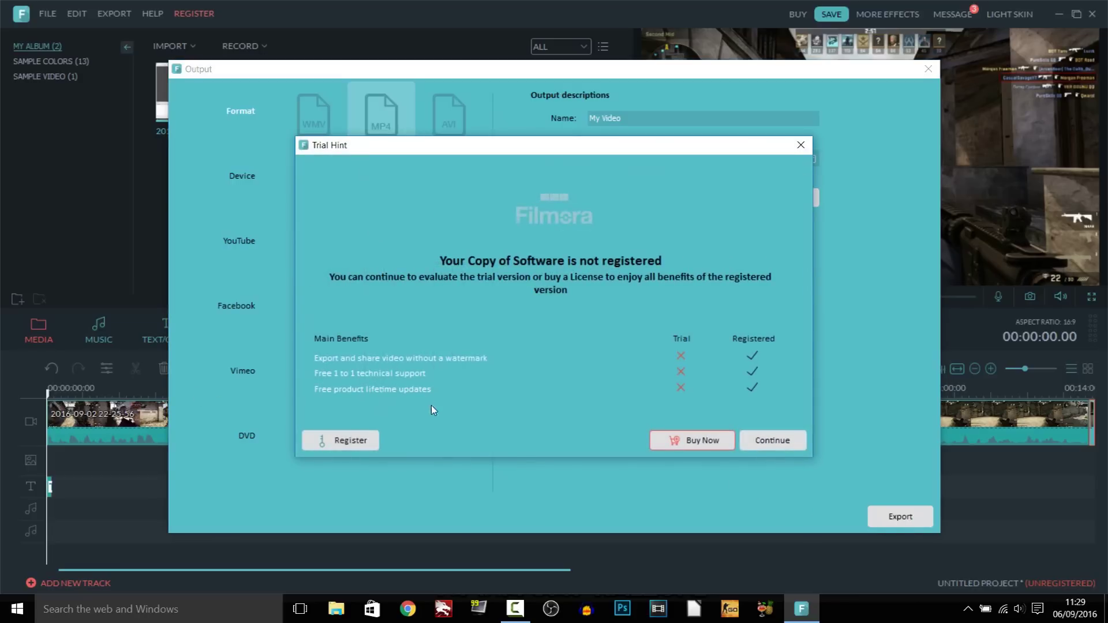
Step: Continue the export as a trial version, leaving Finish Action as Sound reminder
click(775, 439)
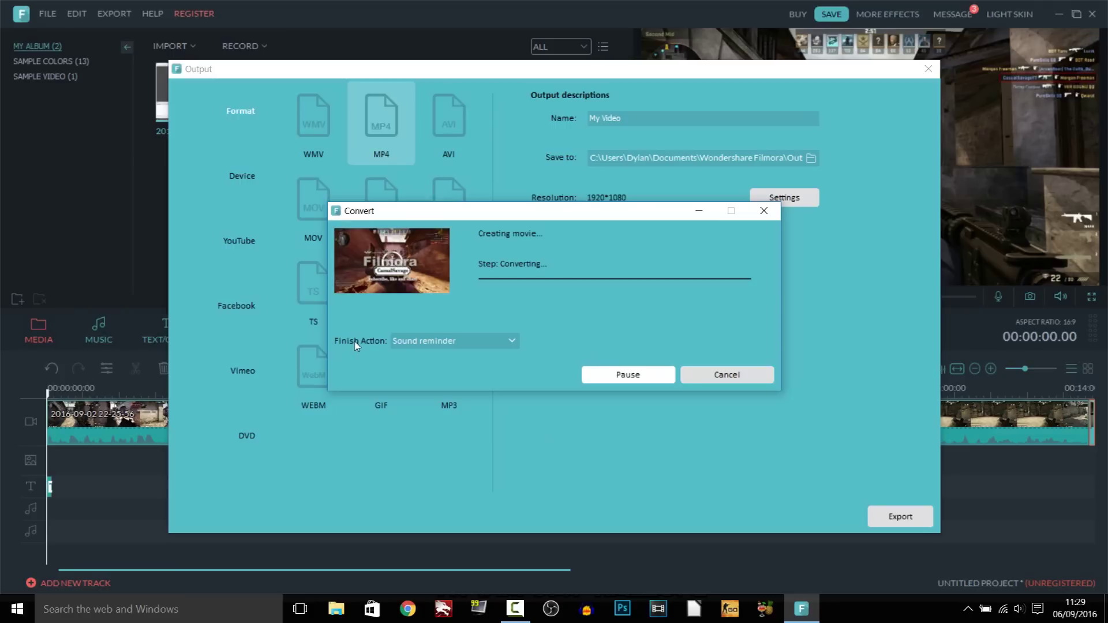
click(415, 341)
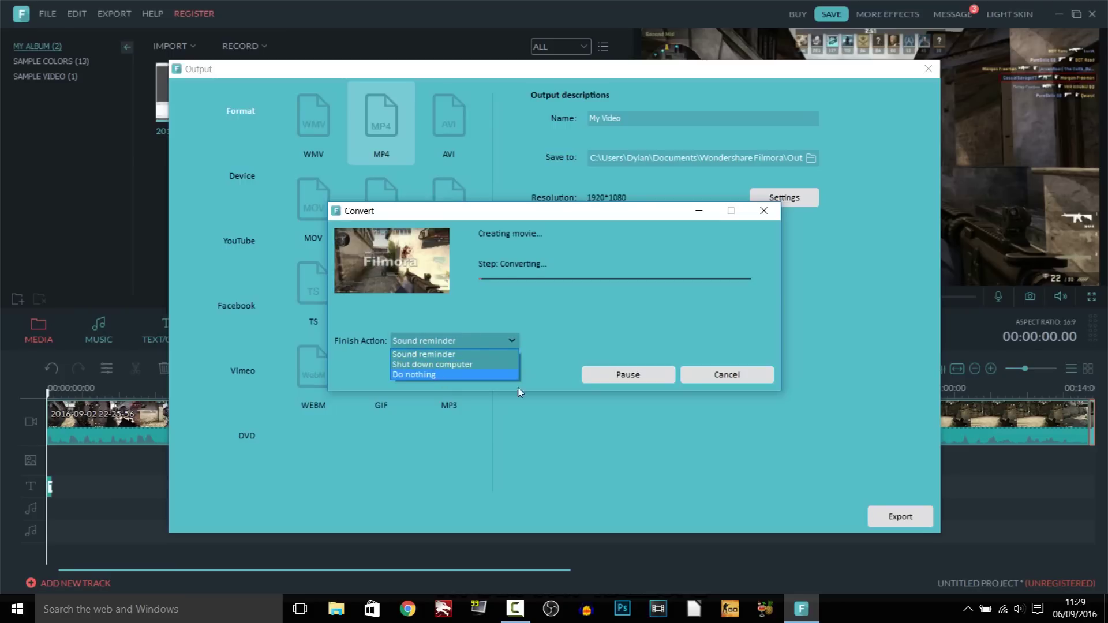
click(568, 380)
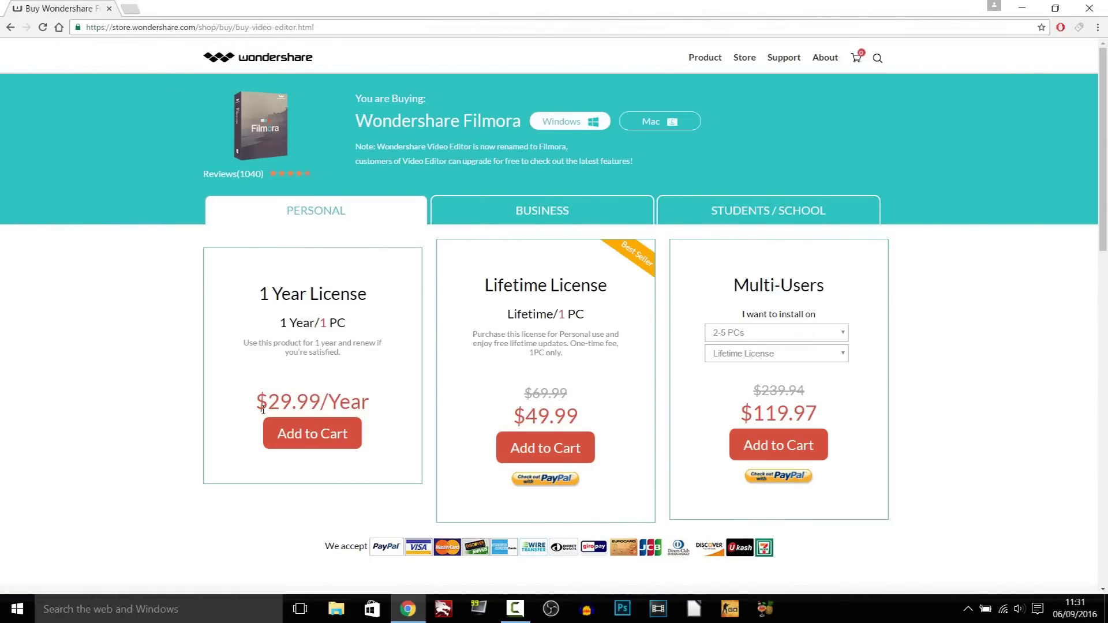
Step: Review the 1 Year and Multi-Users licence prices, keeping 2-5 PCs for Multi-Users
drag(267, 402, 403, 408)
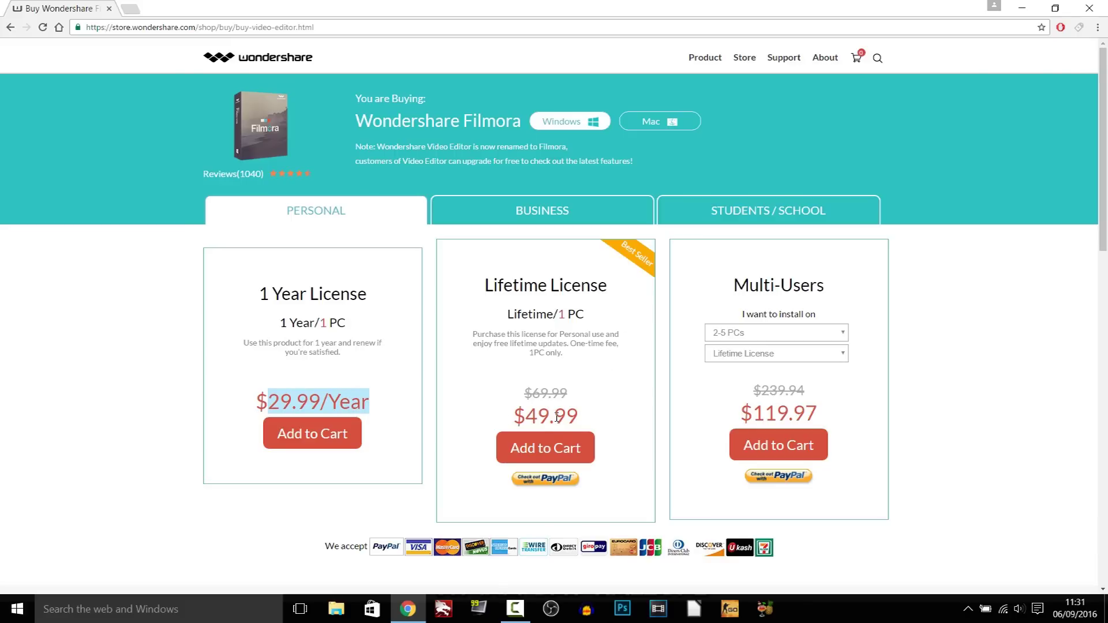
drag(725, 296, 814, 280)
click(811, 278)
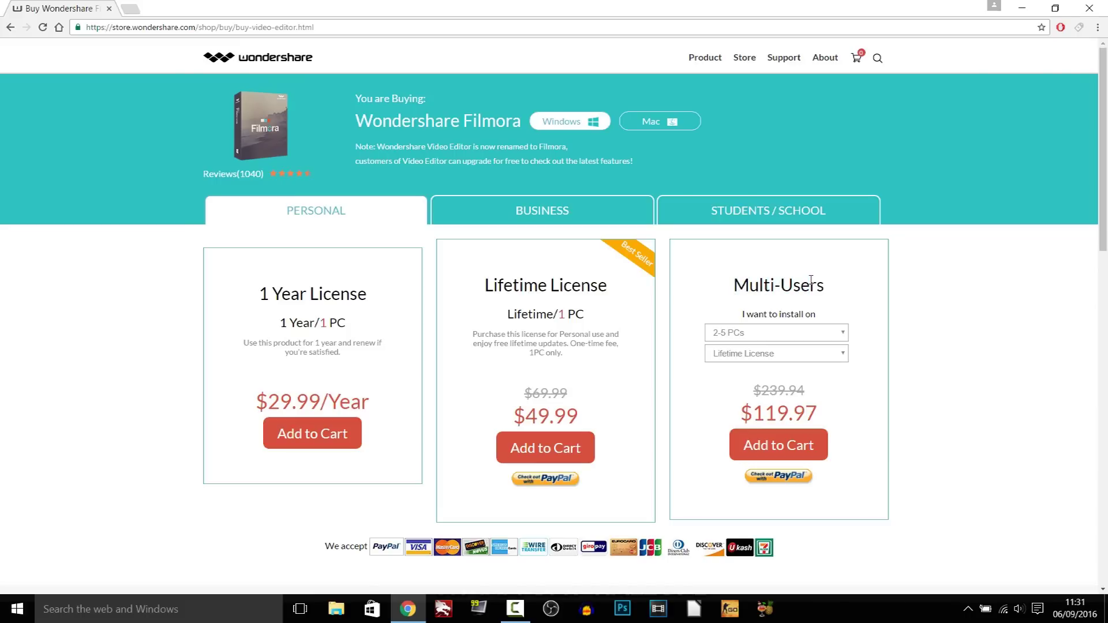
click(800, 332)
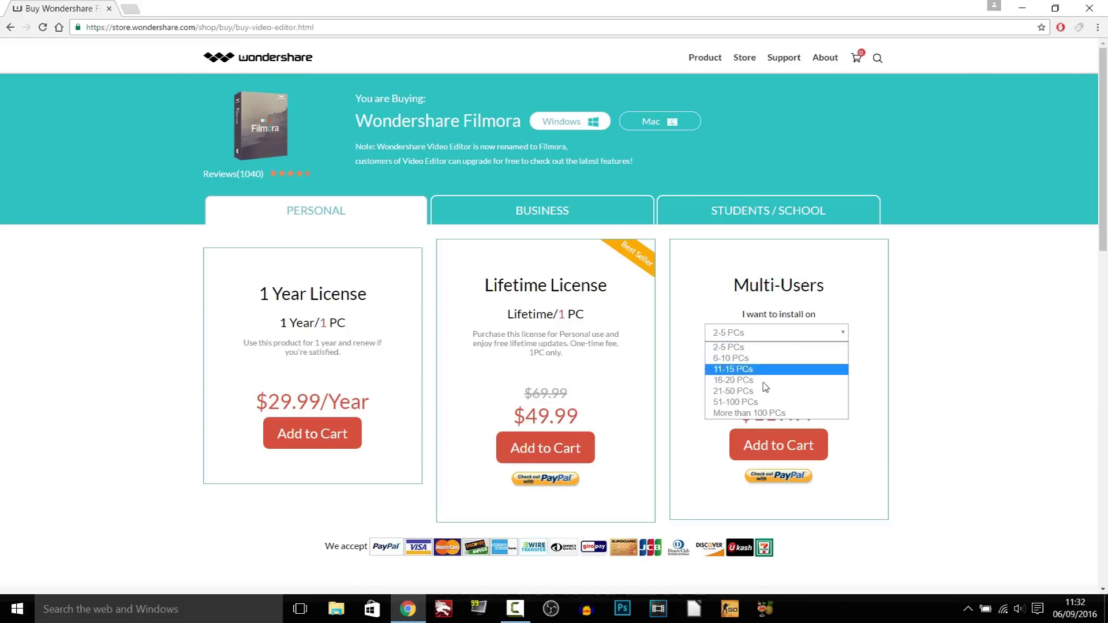
click(750, 347)
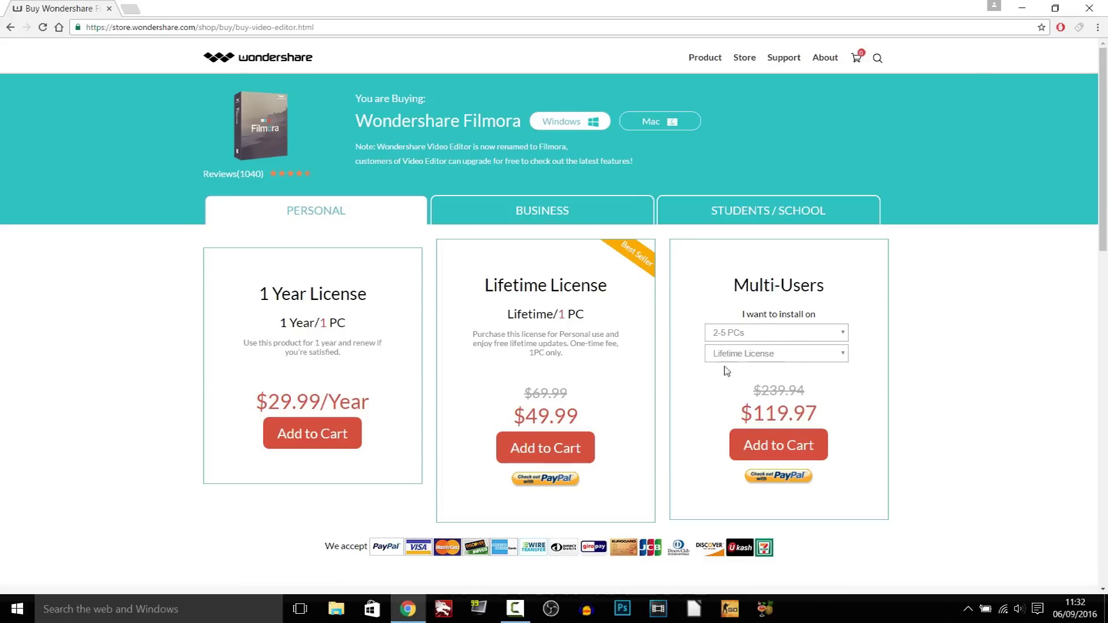
click(745, 358)
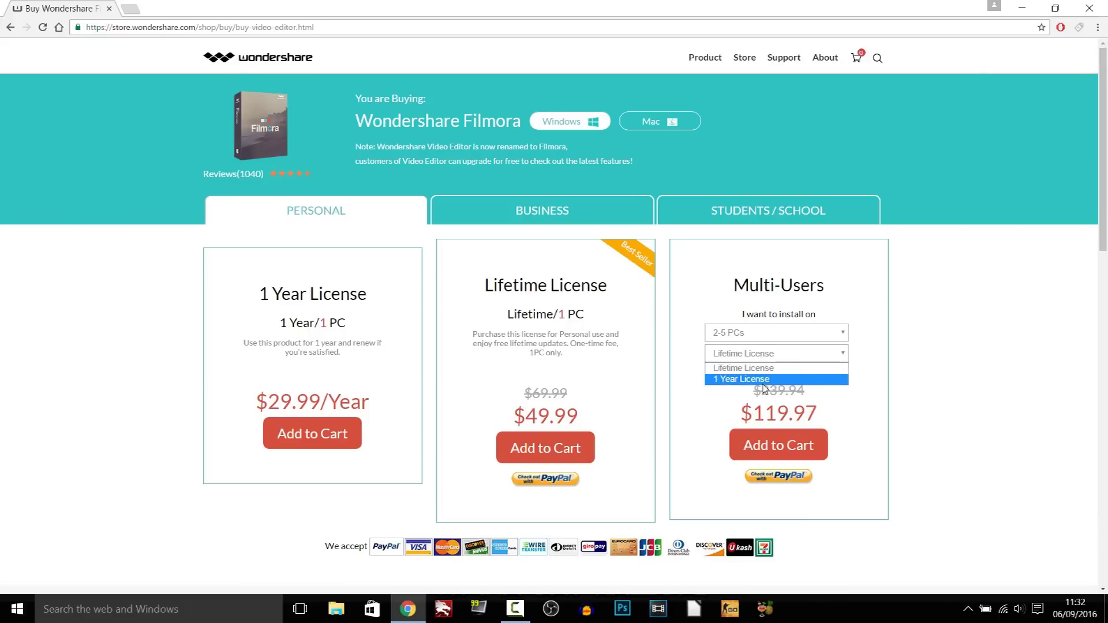